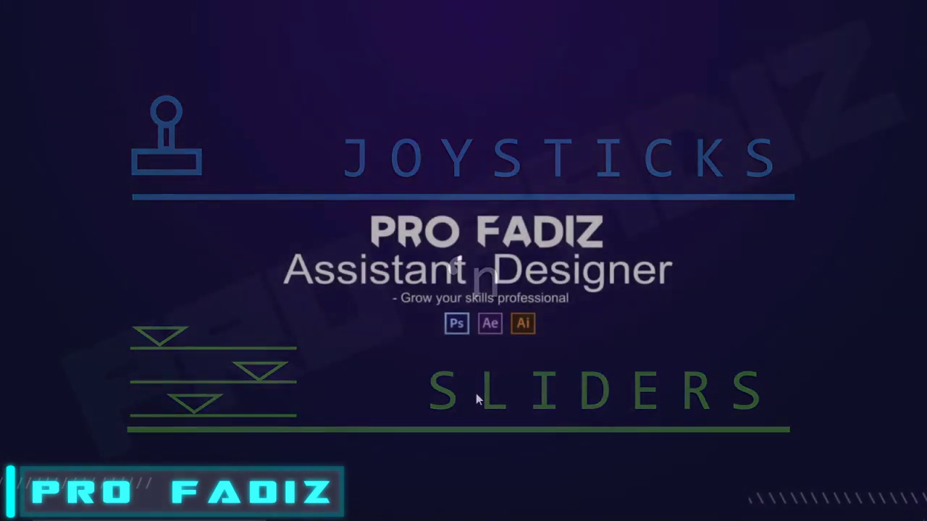
# Copy the Joysticks_n_Sliders JSXBIN script from the extracted Joysticks_n_Sliders_v1.7.2 folder
pyautogui.moveTo(531, 513)
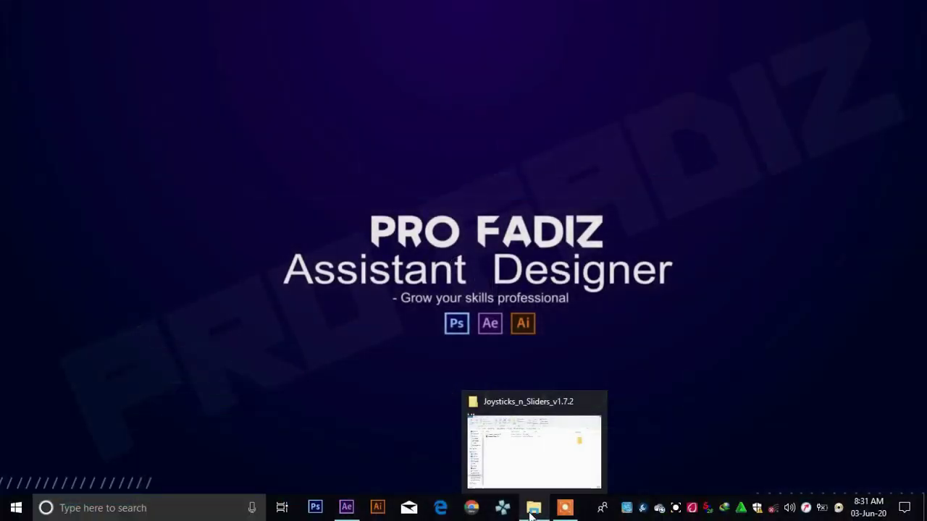
pyautogui.click(531, 511)
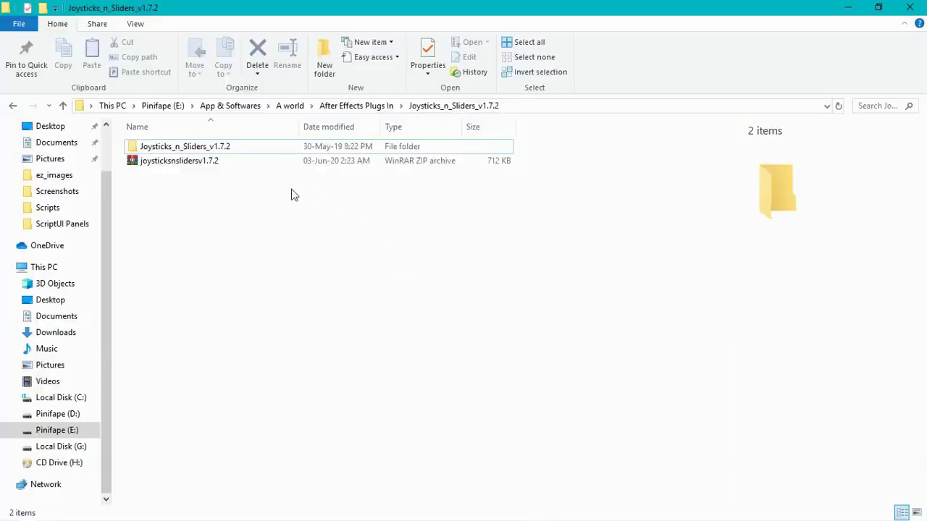
pyautogui.click(259, 165)
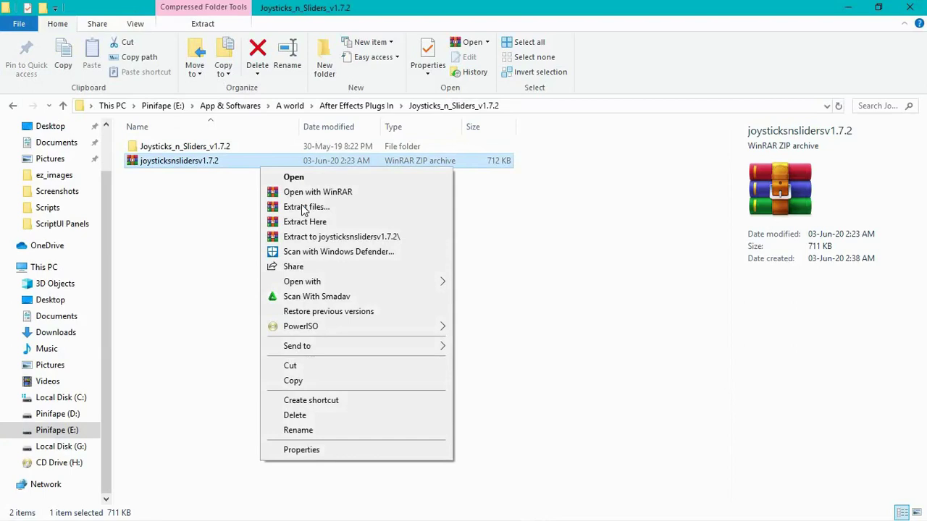
pyautogui.click(186, 150)
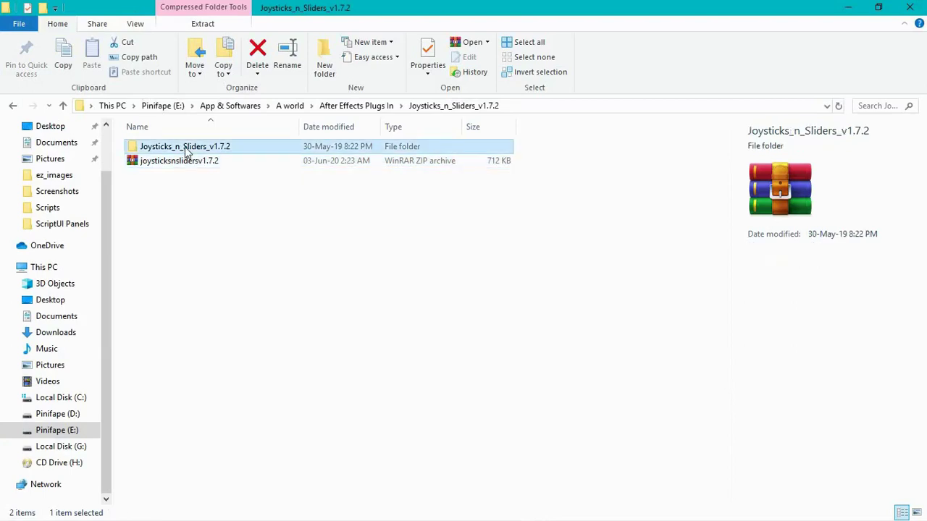
pyautogui.doubleClick(186, 149)
pyautogui.click(187, 151)
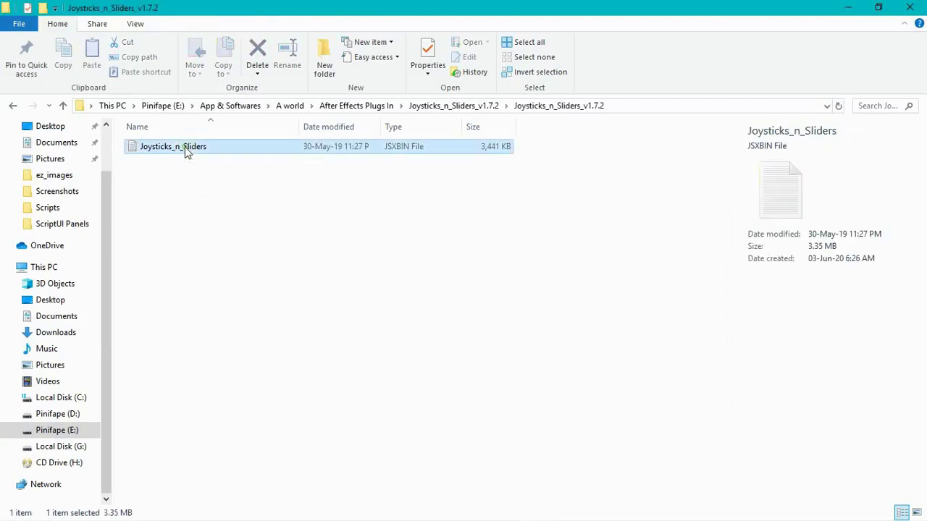
pyautogui.rightClick(187, 152)
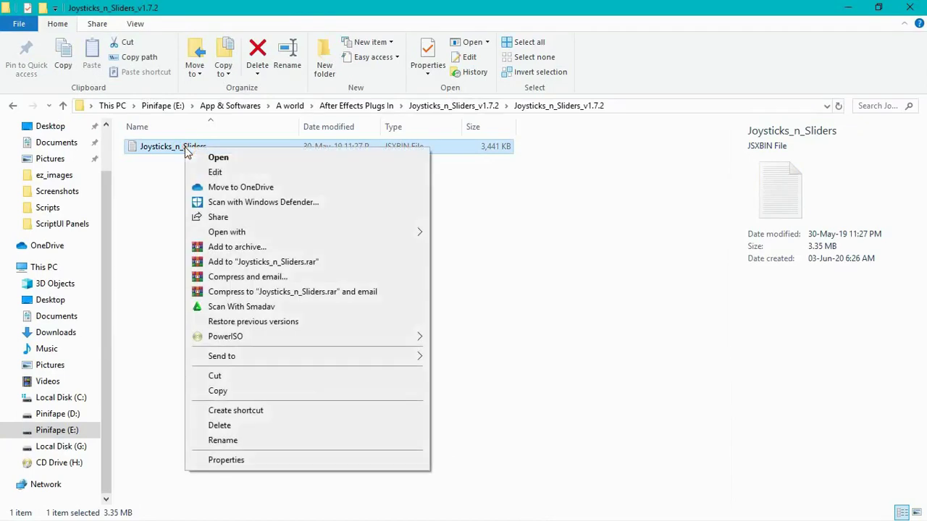
pyautogui.click(241, 395)
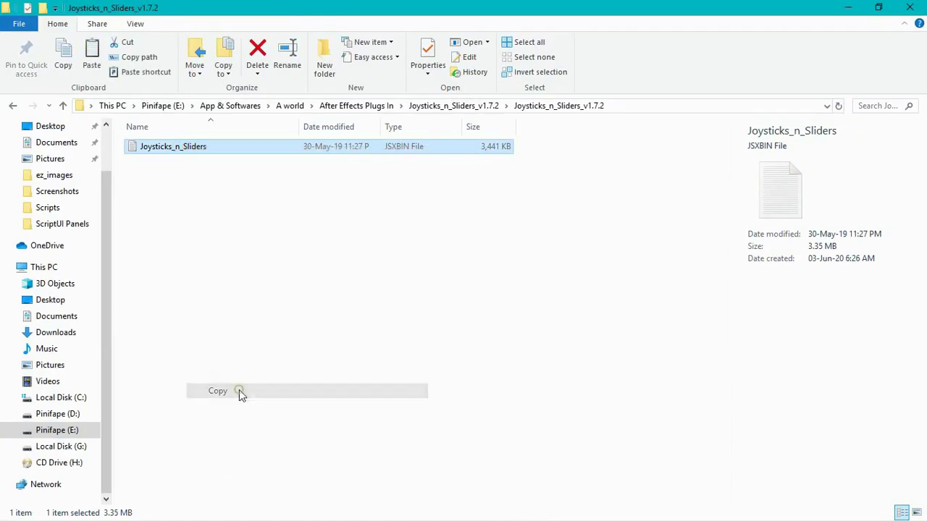
# Navigate to C:\Program Files\Adobe\Adobe After Effects CC 2017\Support Files\Scripts
pyautogui.click(58, 400)
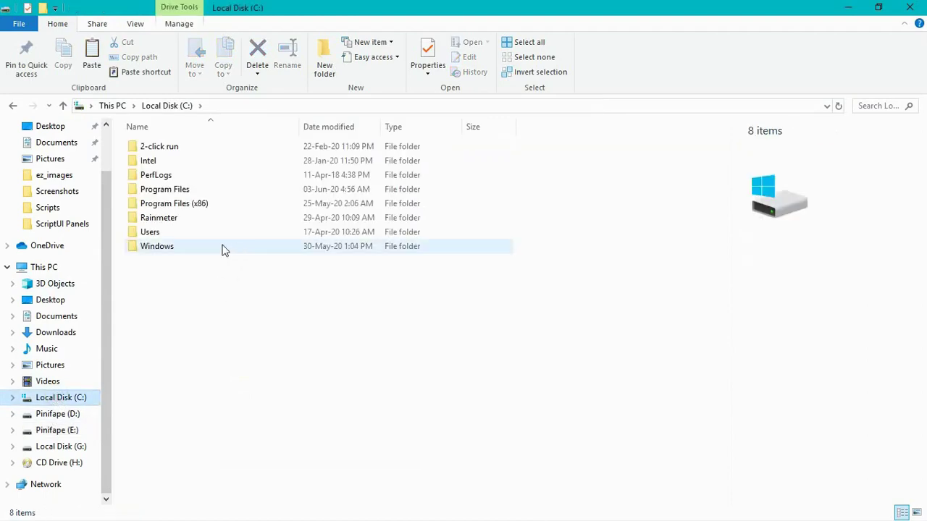
pyautogui.doubleClick(212, 193)
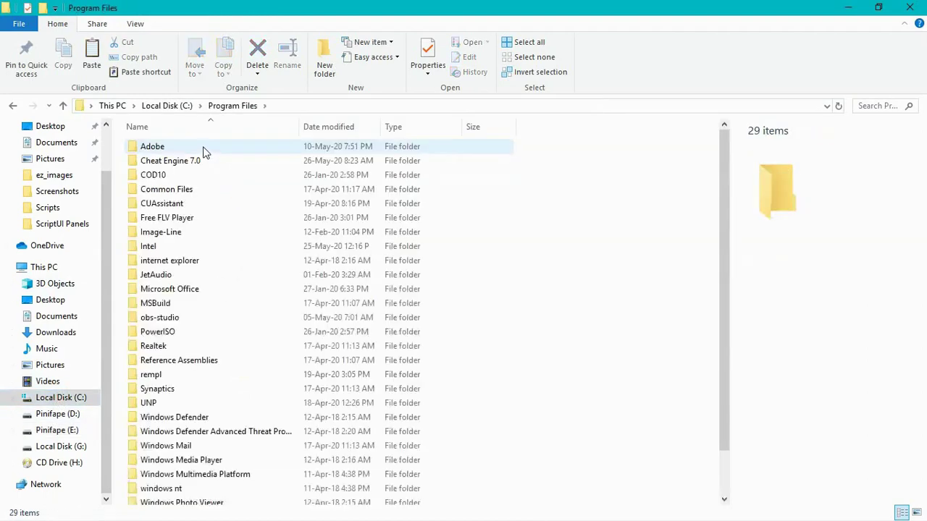
pyautogui.doubleClick(204, 148)
pyautogui.doubleClick(203, 148)
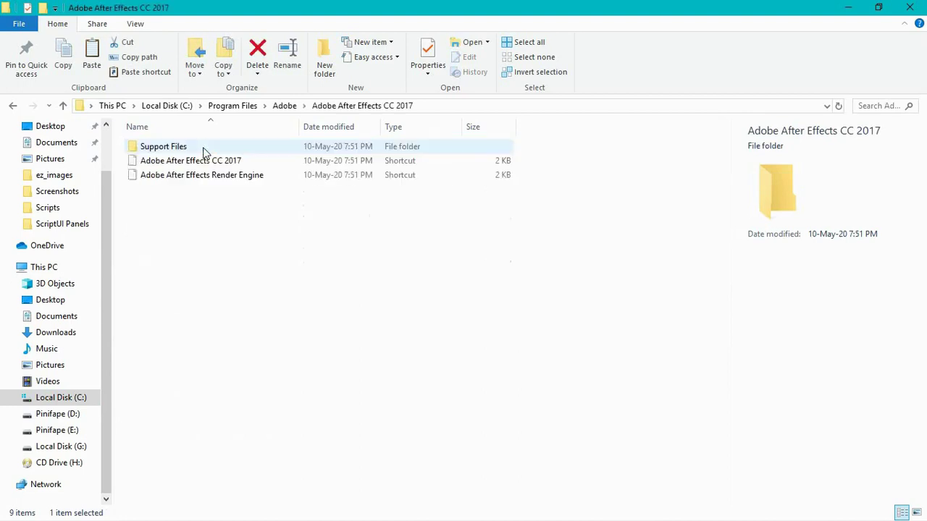
pyautogui.doubleClick(204, 150)
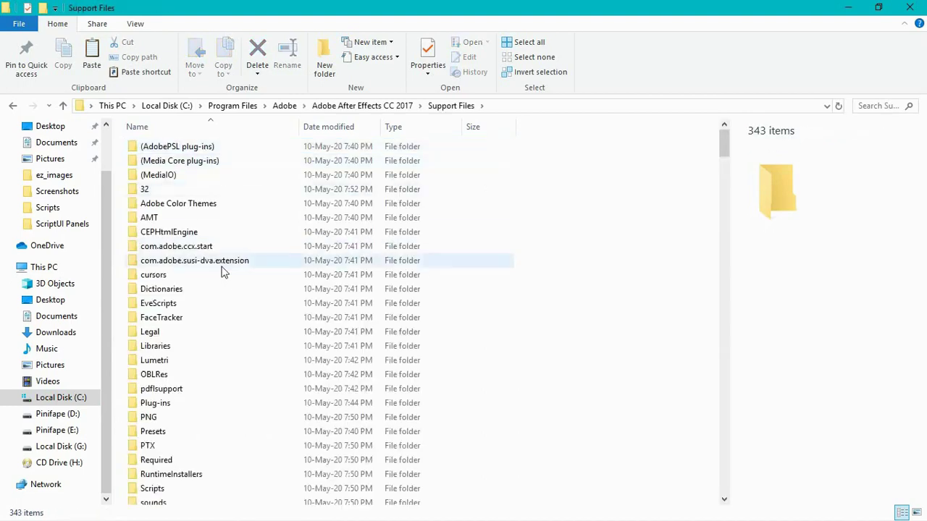
pyautogui.doubleClick(181, 491)
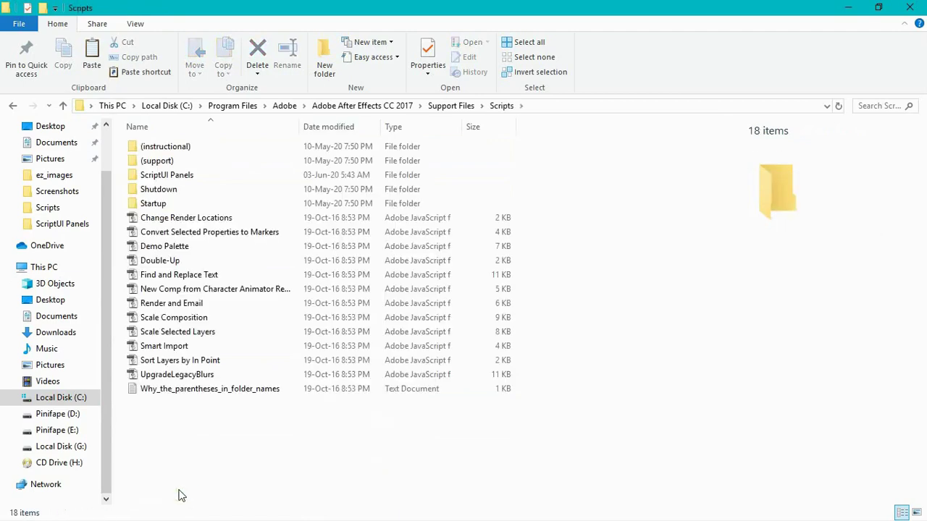
pyautogui.click(450, 106)
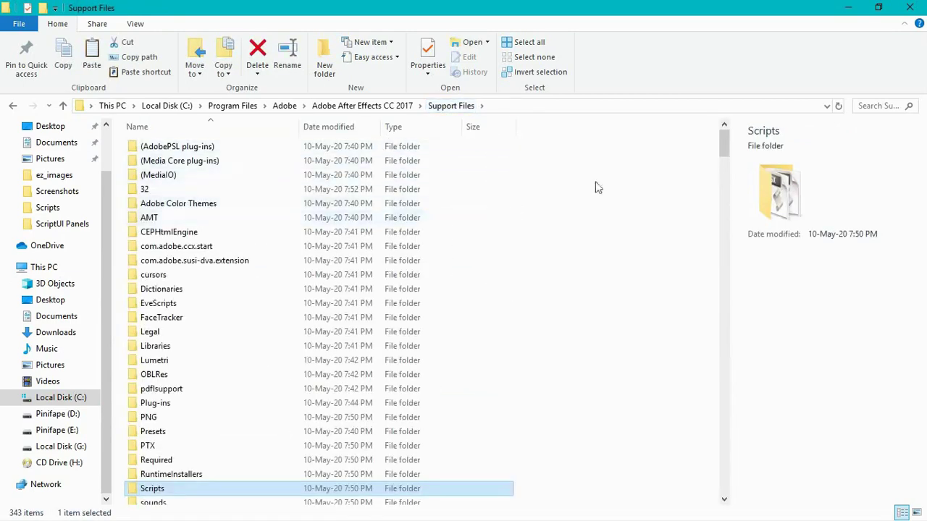
pyautogui.moveTo(721, 151); pyautogui.dragTo(721, 161)
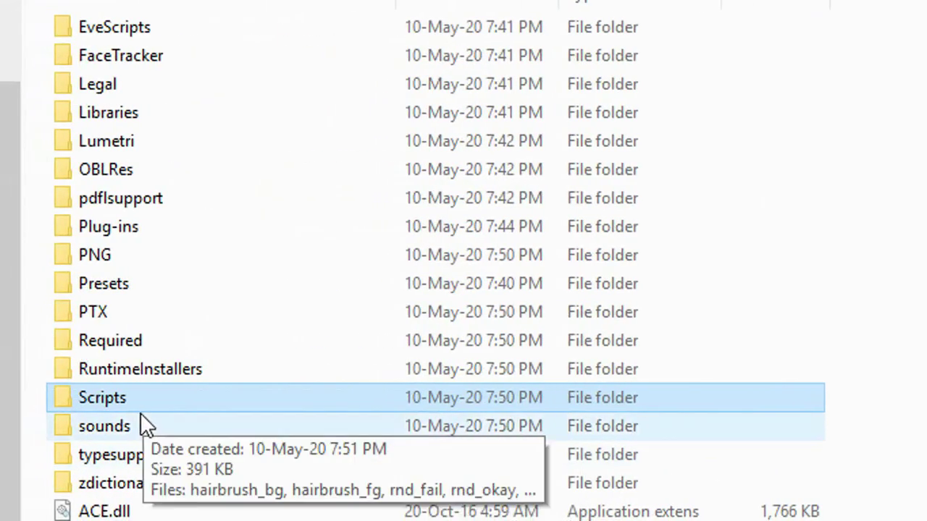
pyautogui.moveTo(143, 367)
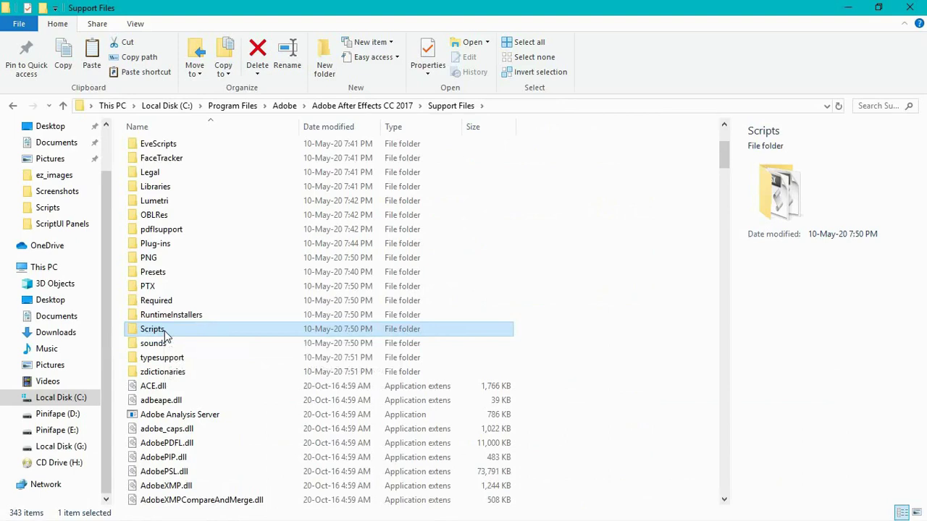
pyautogui.doubleClick(165, 334)
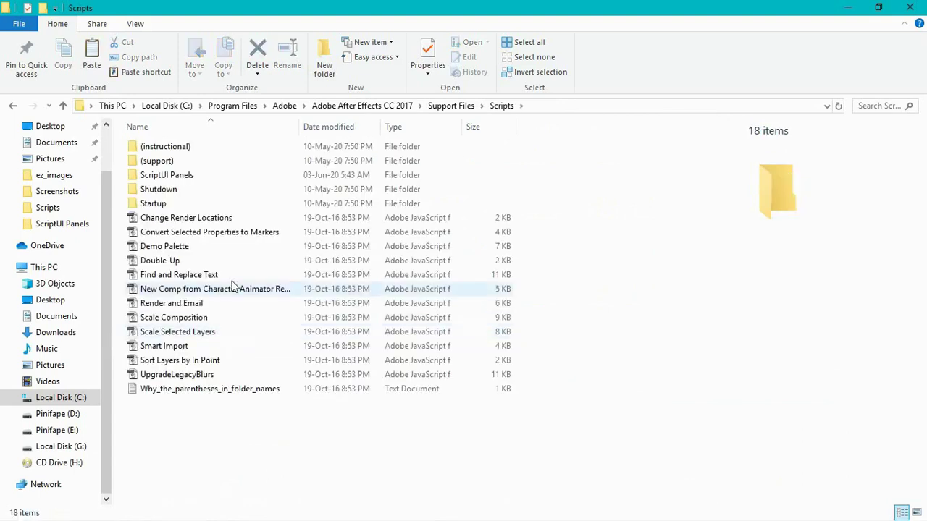
# Paste the Joysticks_n_Sliders script into the ScriptUI Panels folder
pyautogui.moveTo(163, 177)
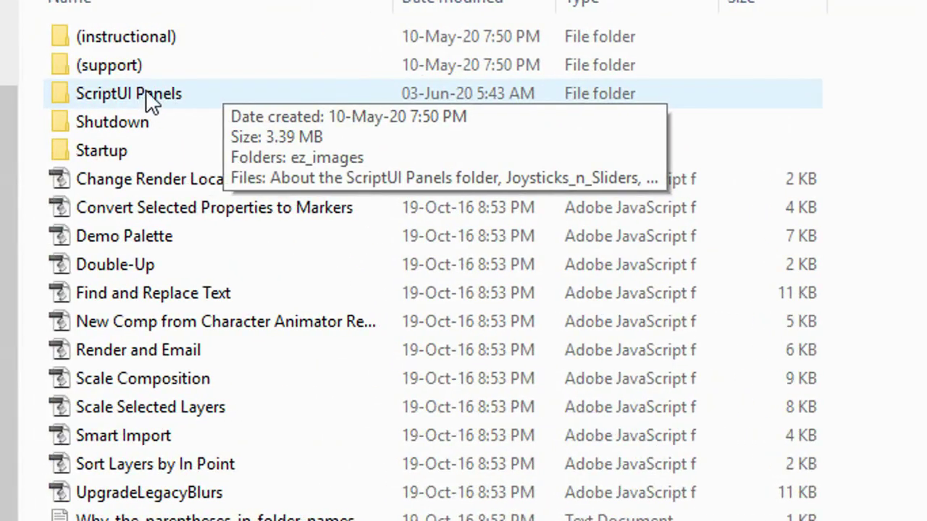
pyautogui.doubleClick(143, 97)
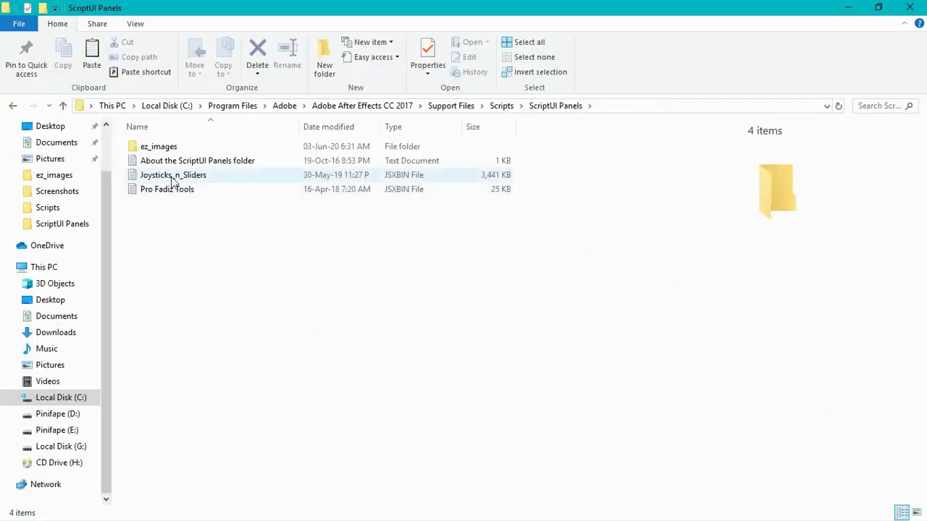
pyautogui.rightClick(283, 233)
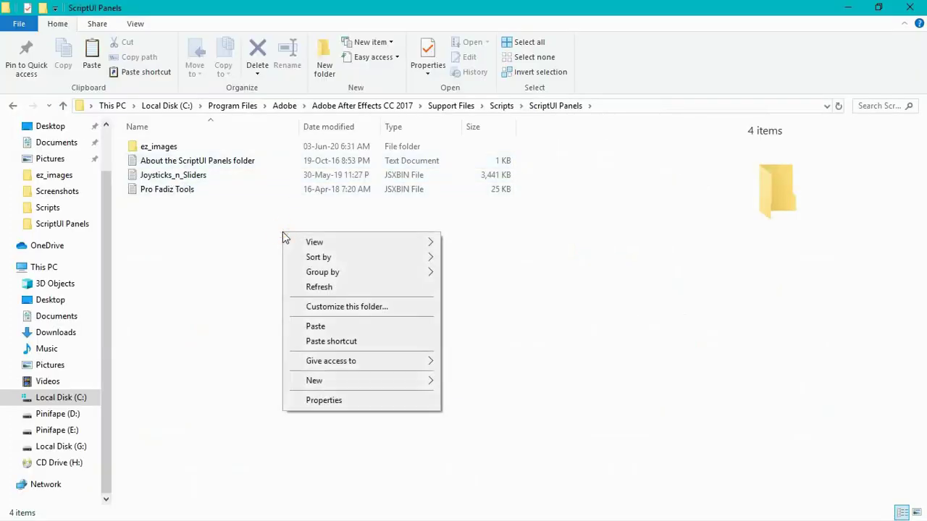
pyautogui.moveTo(314, 247)
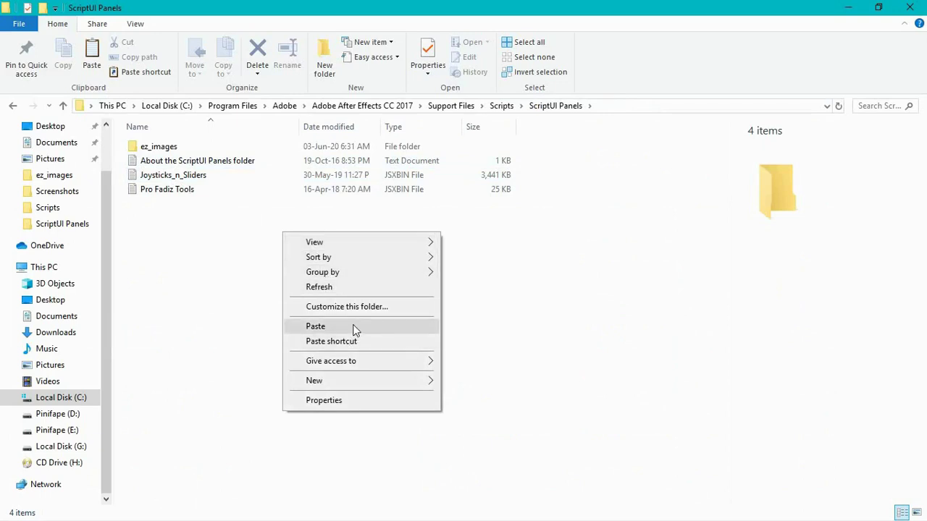
pyautogui.click(176, 179)
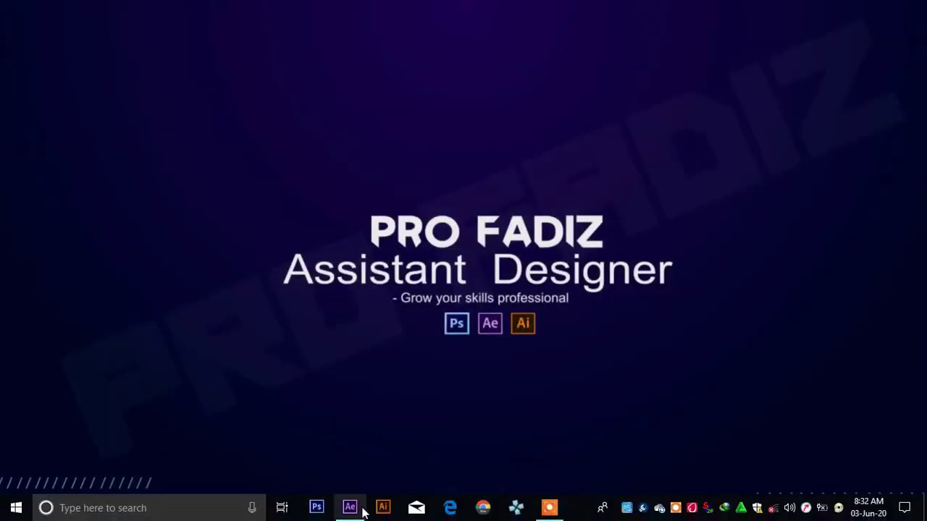
# Enable Allow Scripts to Write Files and Access Network in General preferences and confirm
pyautogui.click(356, 507)
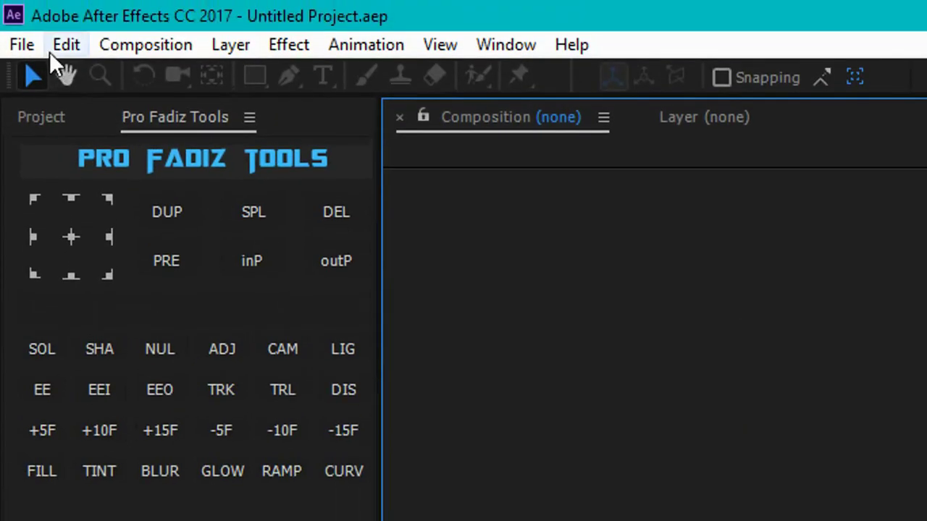
pyautogui.click(31, 46)
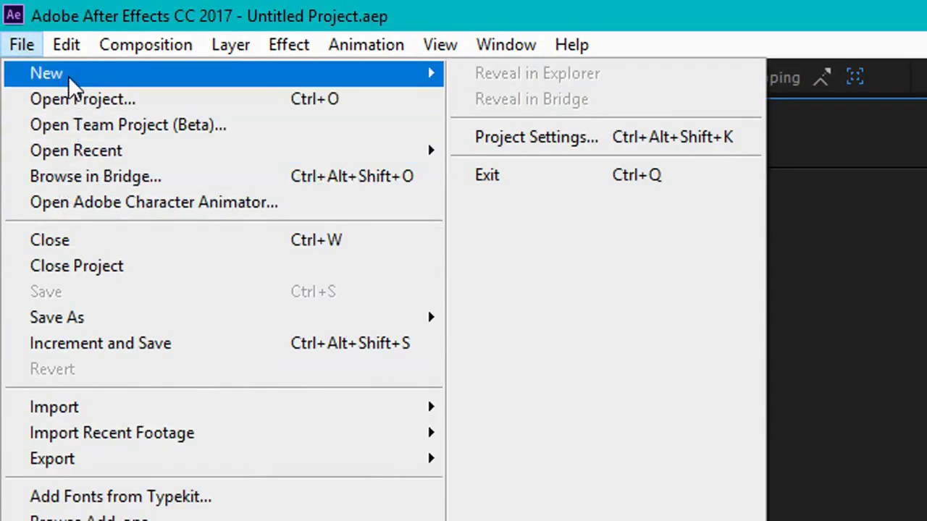
pyautogui.moveTo(66, 45)
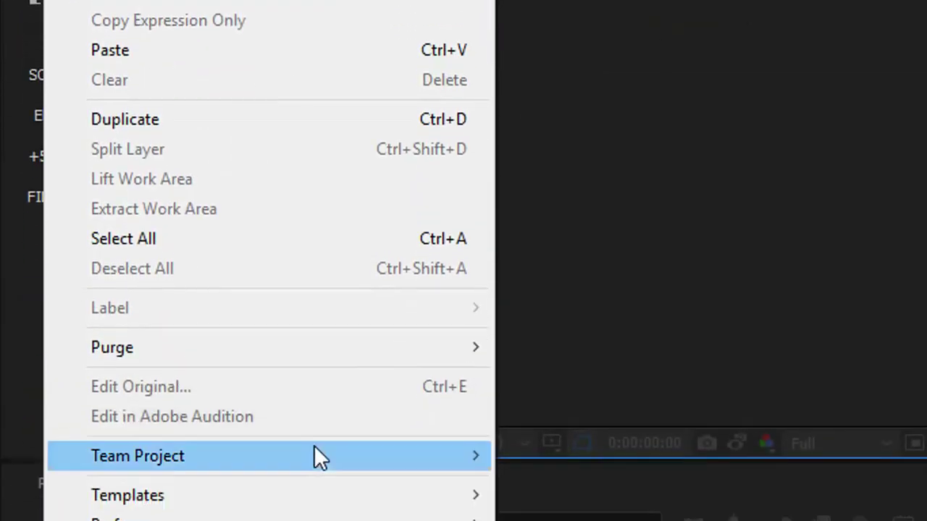
pyautogui.moveTo(294, 449)
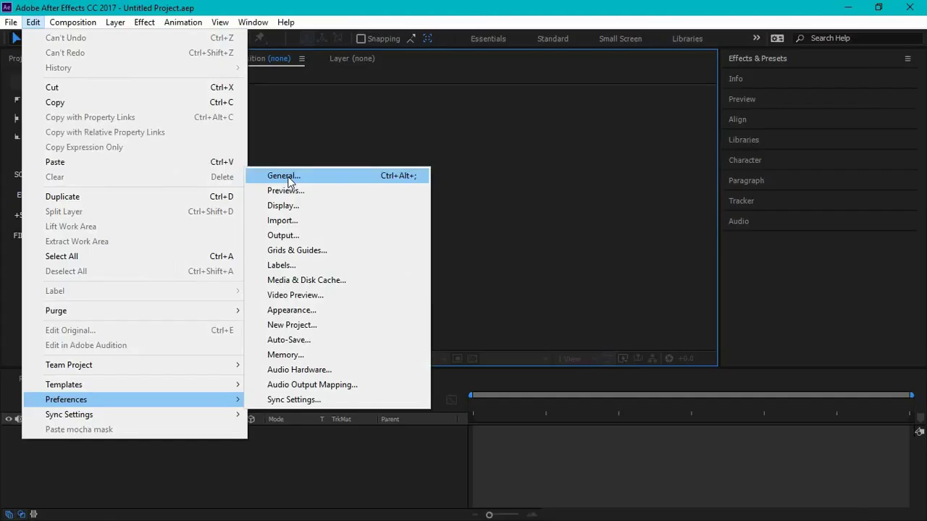
pyautogui.click(315, 179)
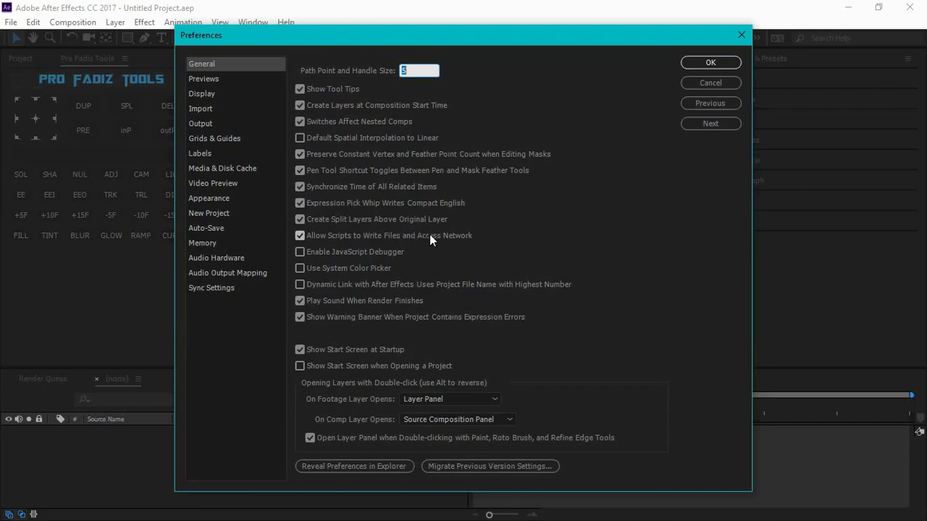
pyautogui.click(300, 235)
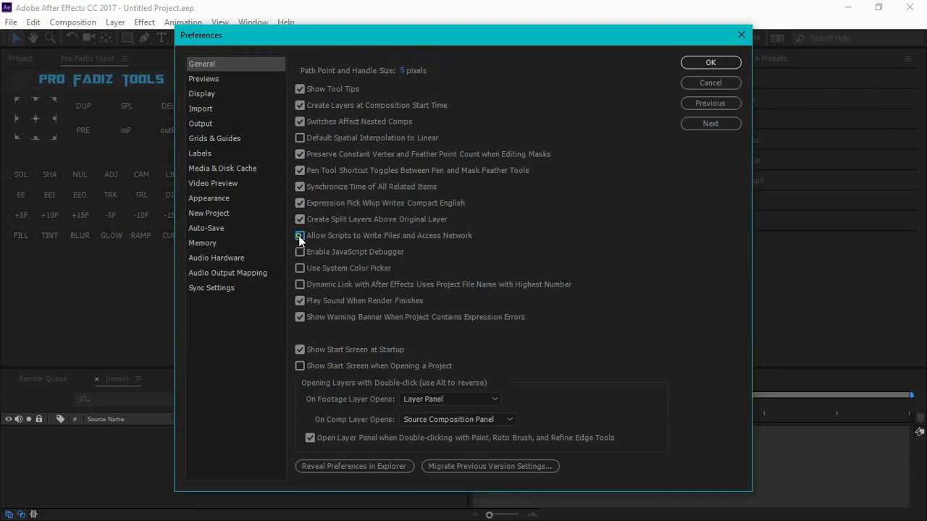
pyautogui.click(300, 236)
pyautogui.click(709, 83)
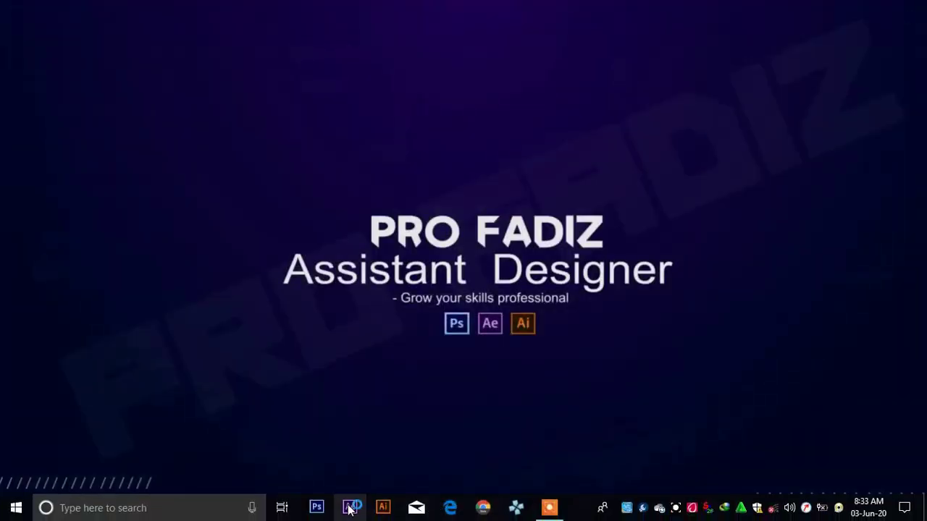
# Relaunch After Effects CC 2017 from its taskbar icon
pyautogui.click(349, 508)
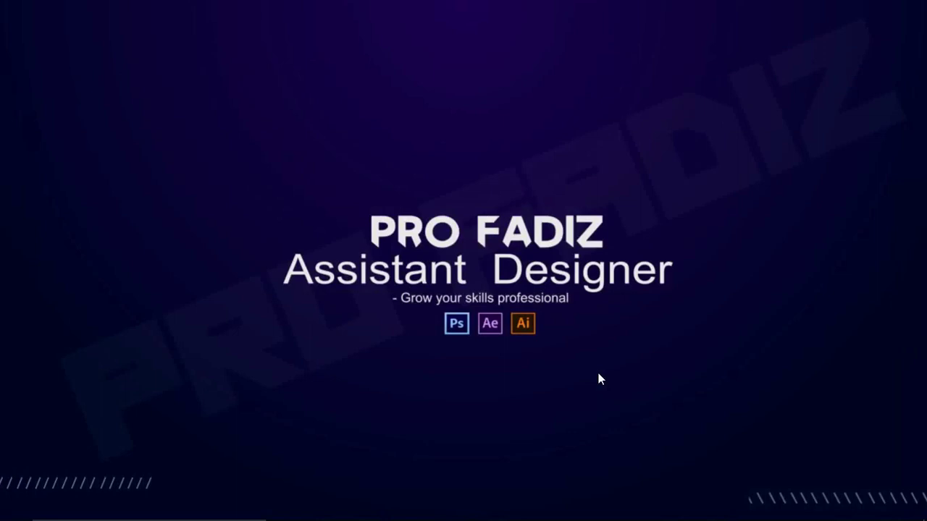
pyautogui.moveTo(404, 515)
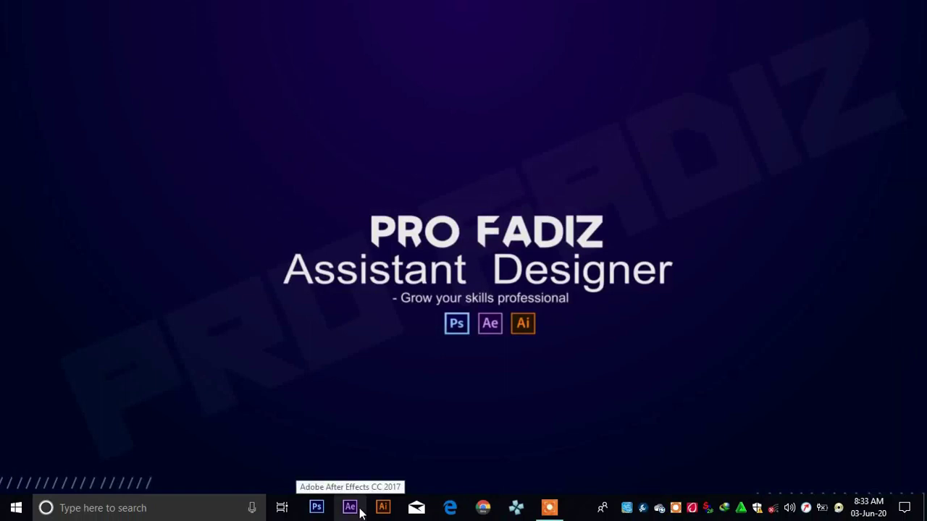
pyautogui.click(360, 511)
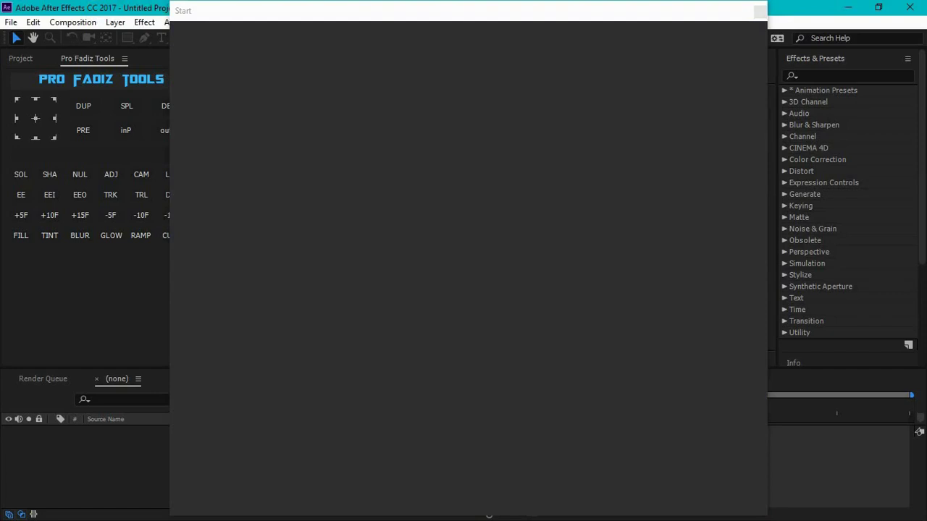
# Dismiss the Start window and open the Joysticks_n_Sliders.jsxbin panel from the Window menu
pyautogui.click(759, 12)
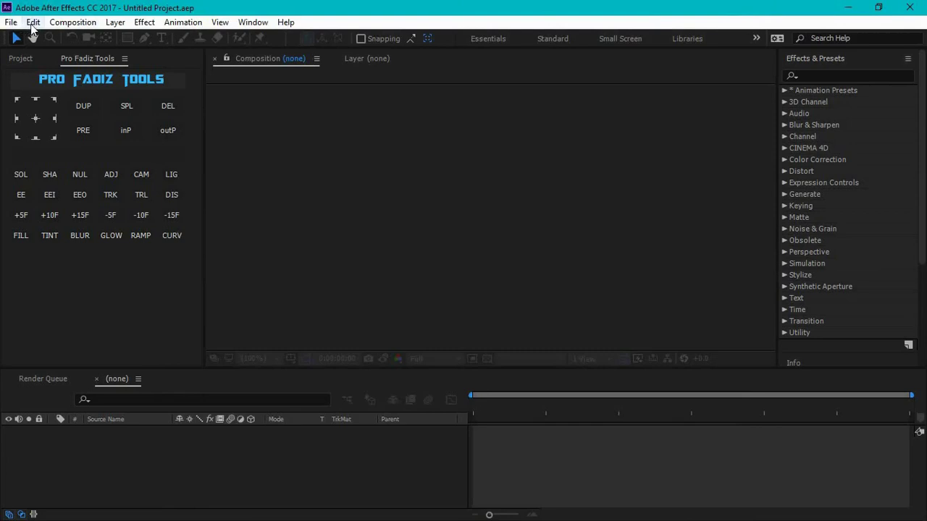
pyautogui.click(246, 23)
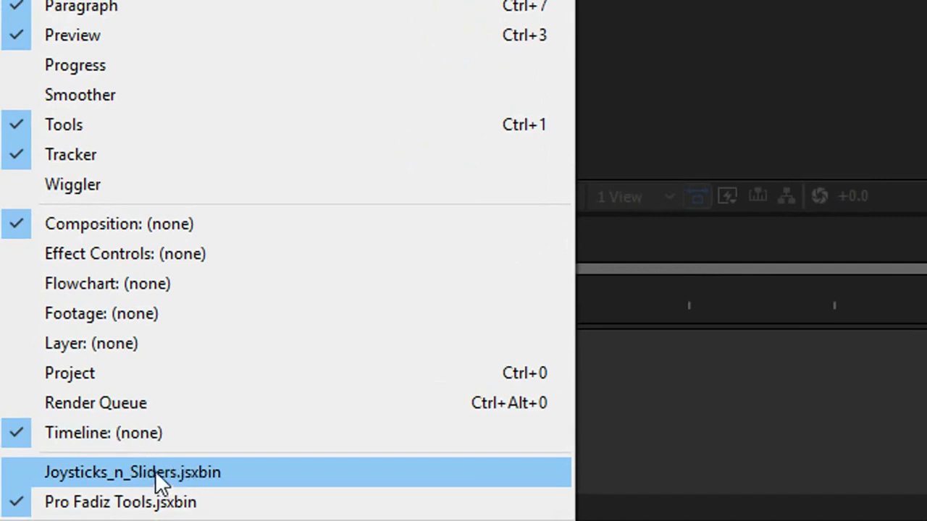
pyautogui.click(162, 472)
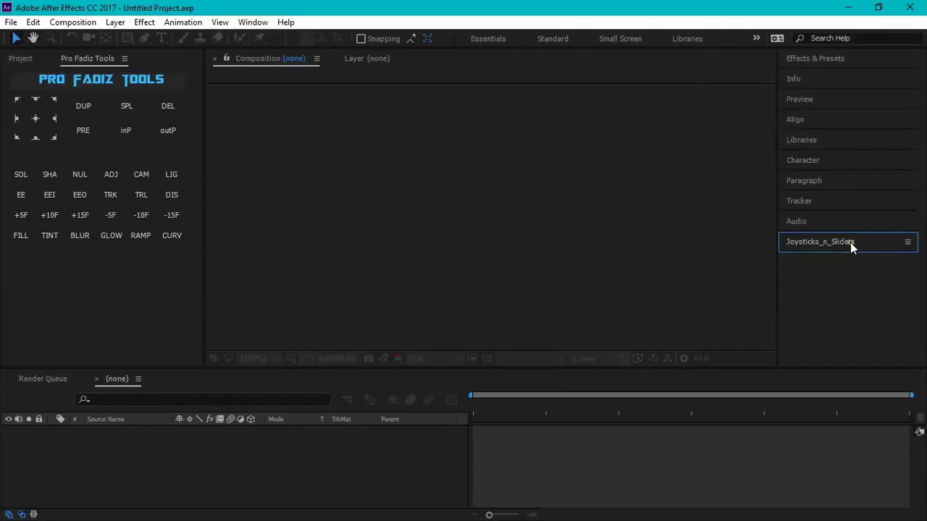
# Dock Joysticks_n_Sliders beside the composition viewer, with Paragraph moved to the right column
pyautogui.moveTo(837, 242); pyautogui.dragTo(766, 158)
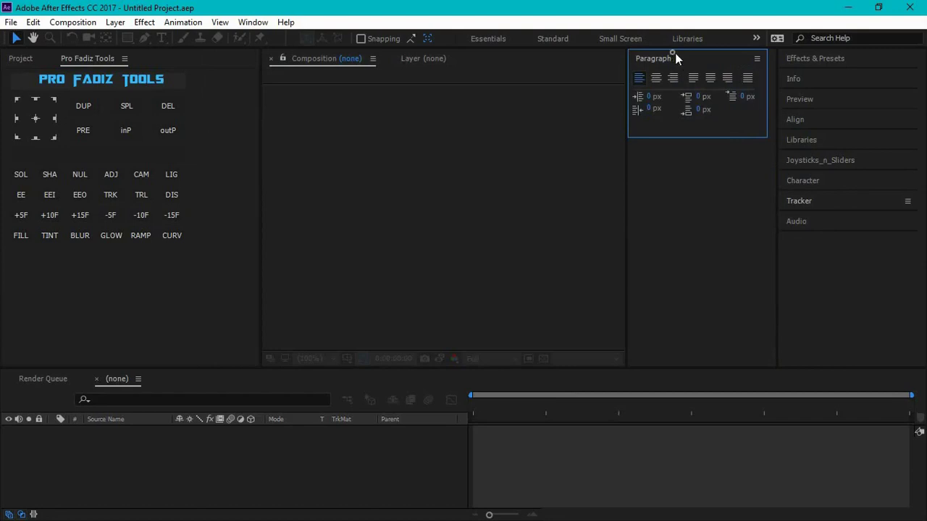
pyautogui.moveTo(675, 56); pyautogui.dragTo(838, 280)
pyautogui.click(829, 162)
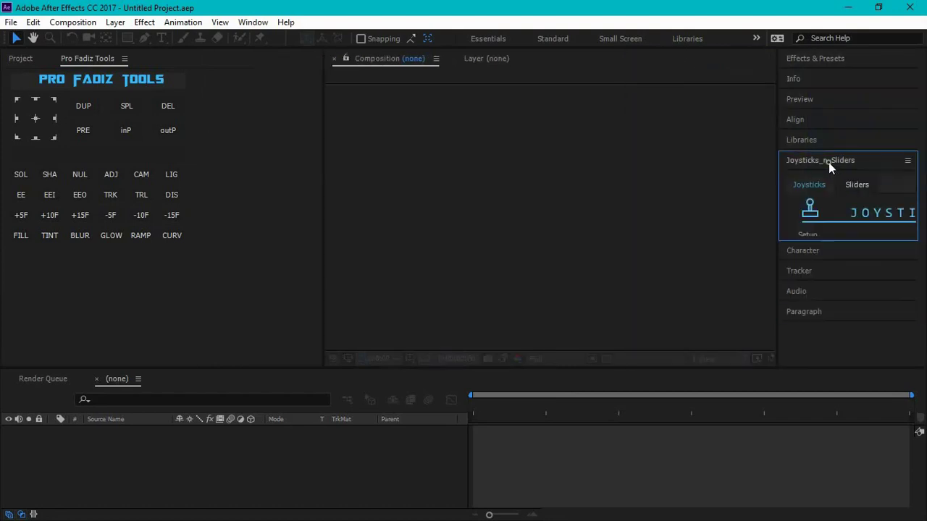
pyautogui.moveTo(829, 162); pyautogui.dragTo(770, 139)
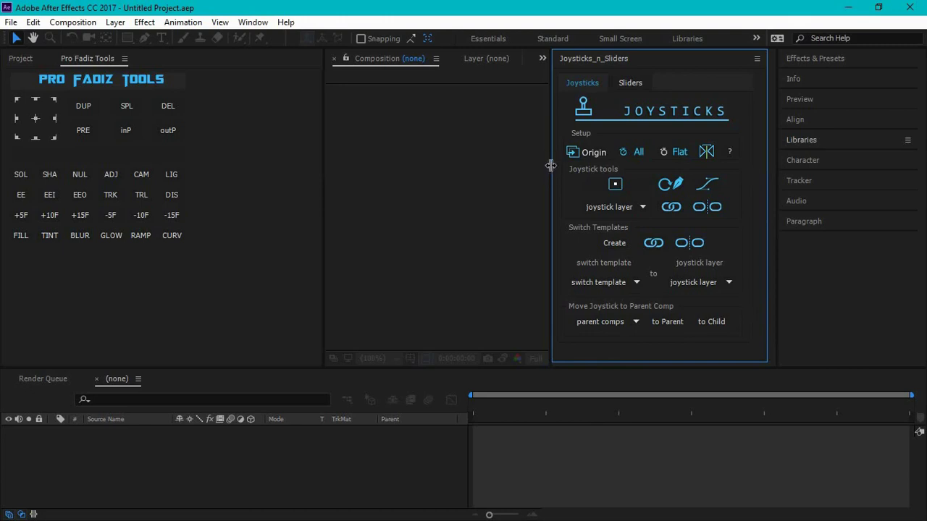
# Resize the panel dividers so the full Joysticks tab is visible
pyautogui.moveTo(551, 165); pyautogui.dragTo(522, 168)
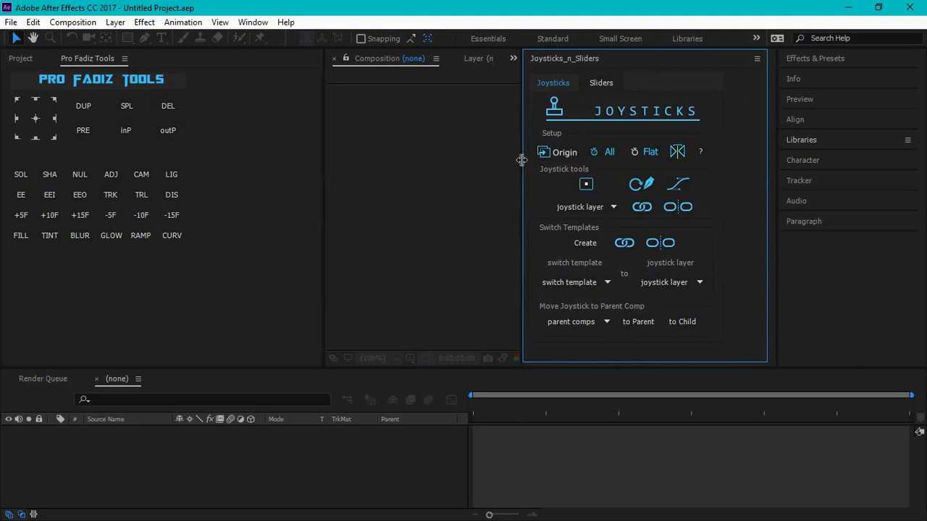
pyautogui.moveTo(521, 159); pyautogui.dragTo(562, 159)
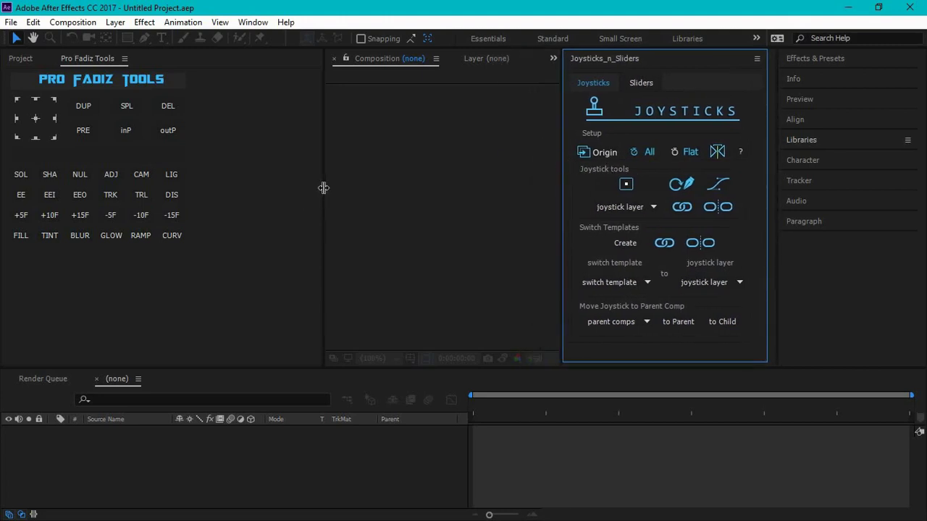
pyautogui.moveTo(323, 189)
pyautogui.mouseDown()
pyautogui.moveTo(222, 176)
pyautogui.moveTo(201, 163)
pyautogui.mouseUp()
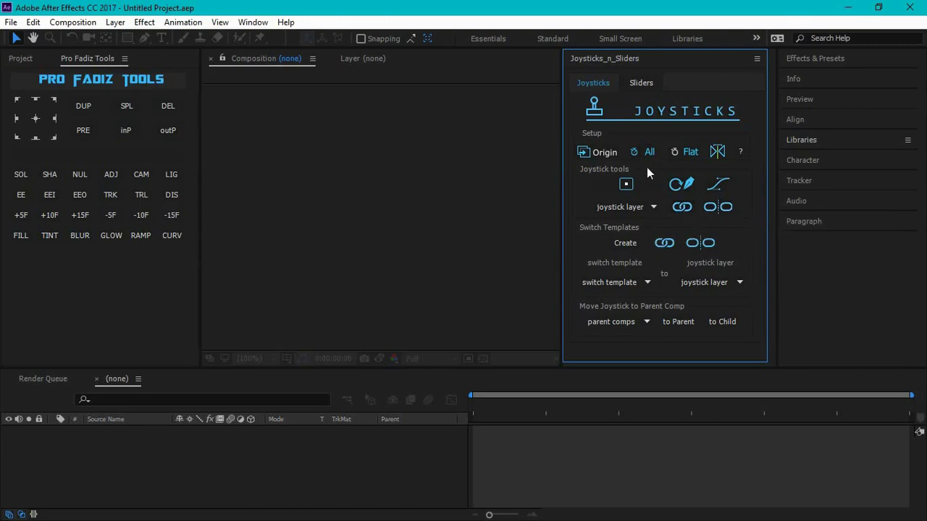
pyautogui.moveTo(563, 115); pyautogui.dragTo(581, 114)
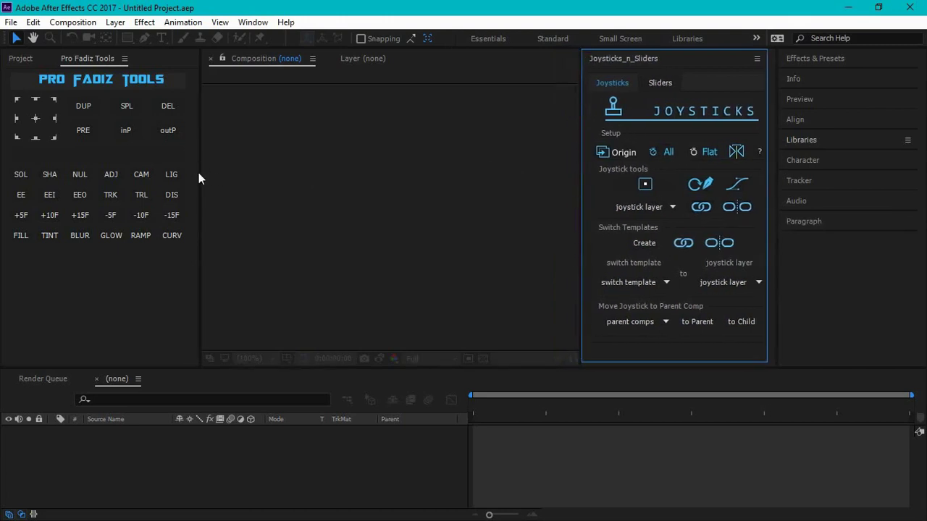
pyautogui.moveTo(200, 174); pyautogui.dragTo(192, 171)
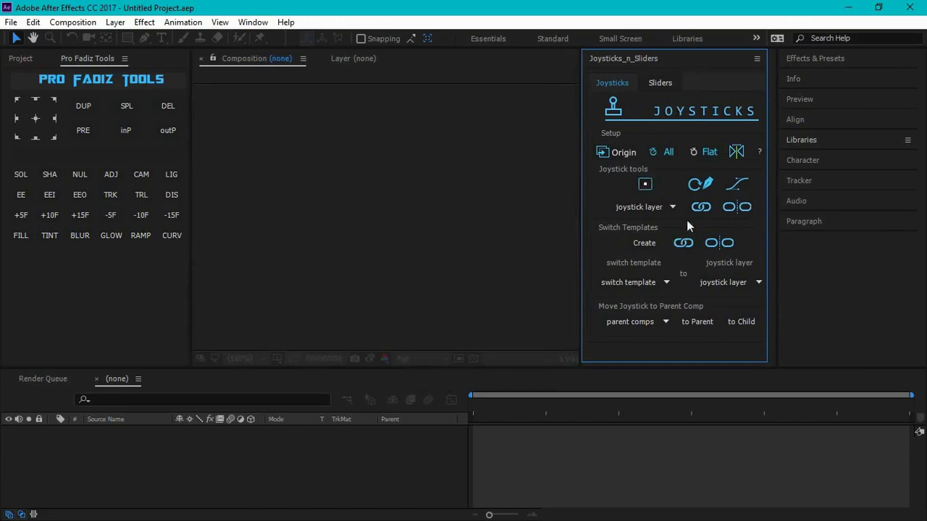
# Try Create New Joystick, dismiss the nothing-to-rig warning, and check the Sliders tab
pyautogui.click(647, 184)
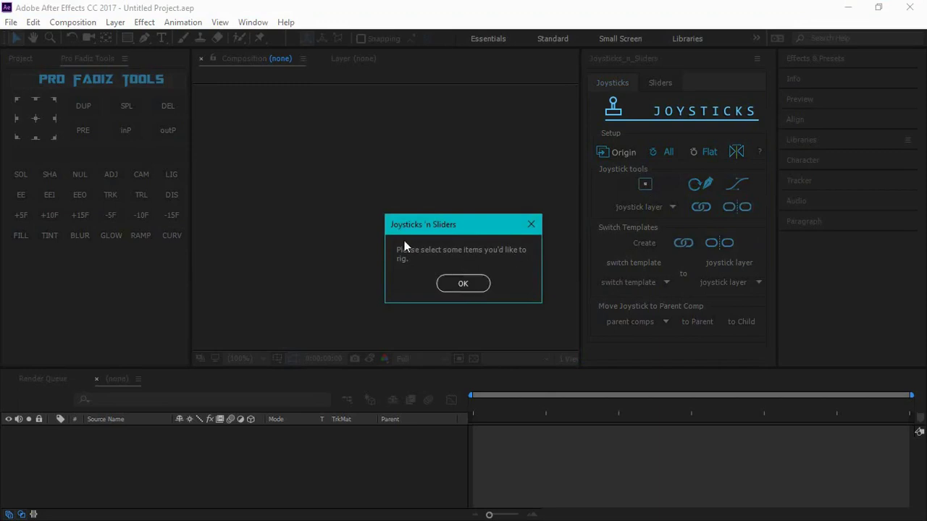
pyautogui.click(464, 284)
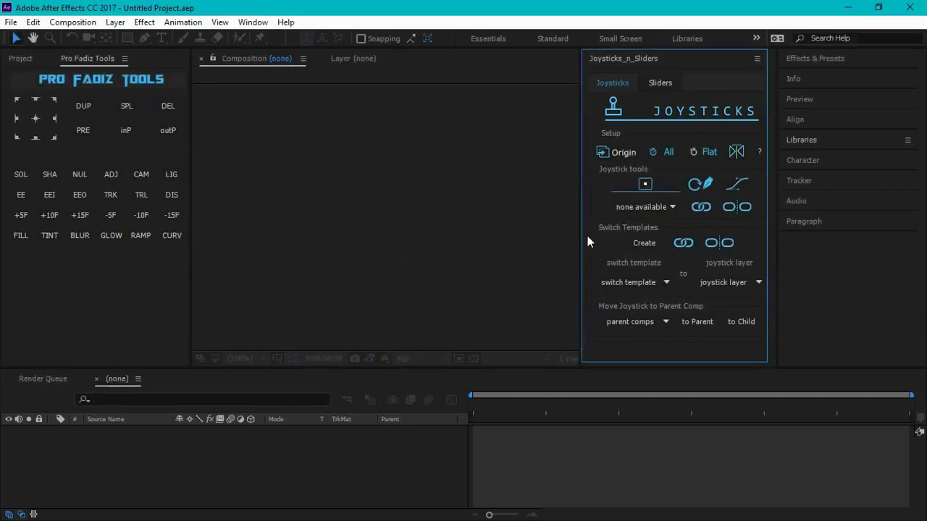
pyautogui.click(658, 84)
pyautogui.click(605, 81)
# Try adding a solid from Pro Fadiz Tools, then return to the composition viewer
pyautogui.click(28, 178)
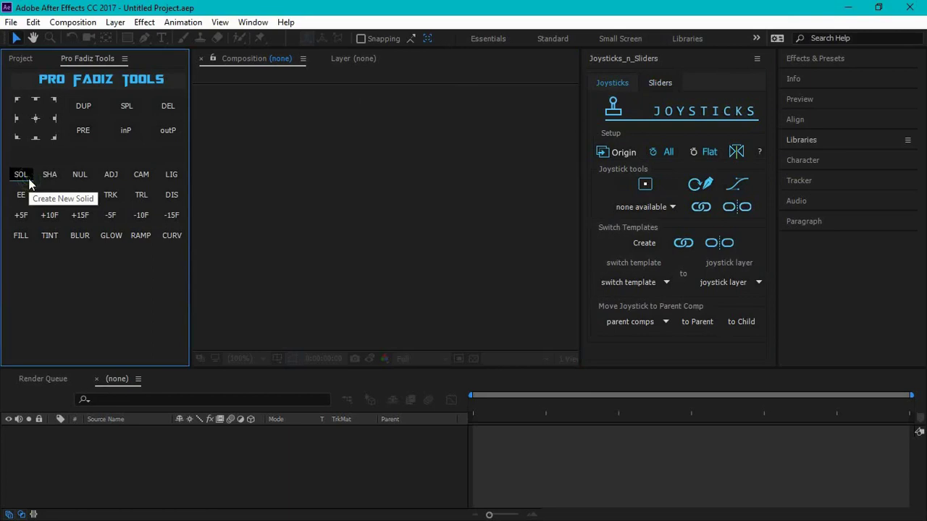
pyautogui.click(21, 176)
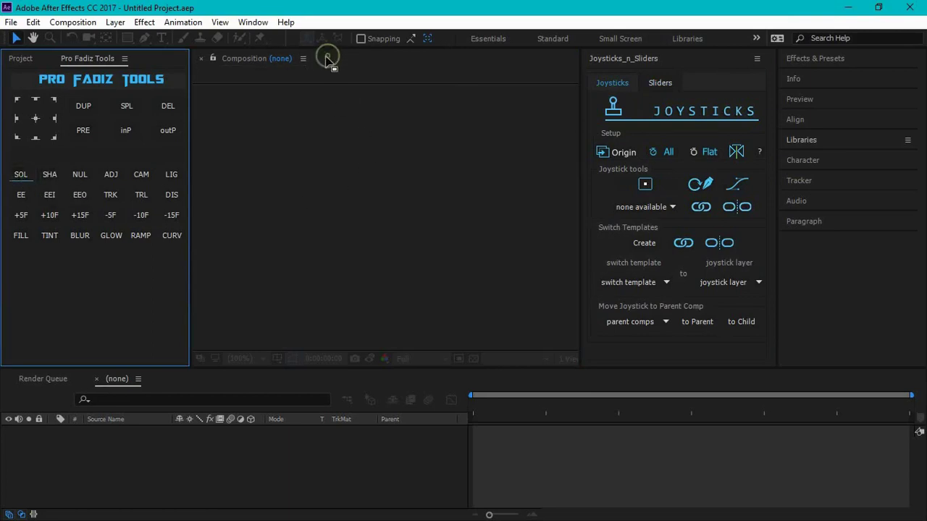
pyautogui.click(266, 61)
# Create the 1920×1080 composition Comp 1 and add a black solid with SOL
pyautogui.click(19, 62)
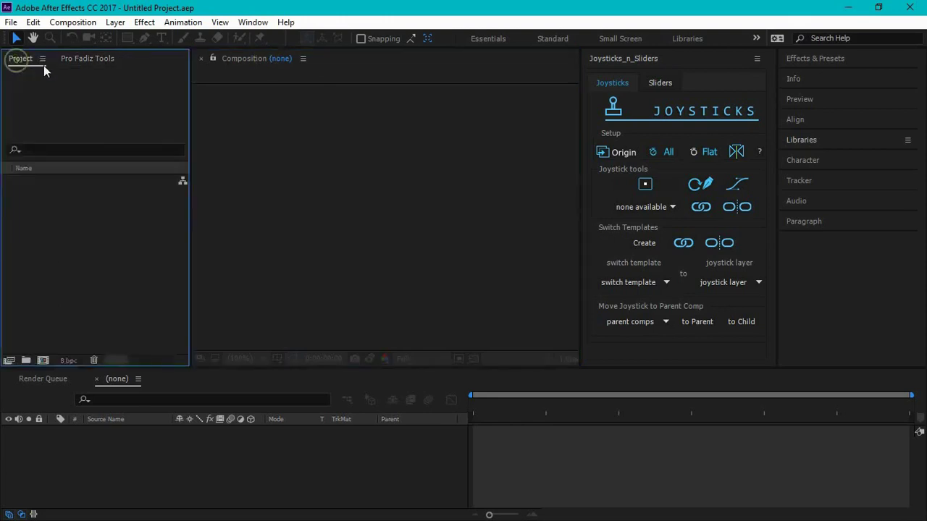
pyautogui.click(43, 360)
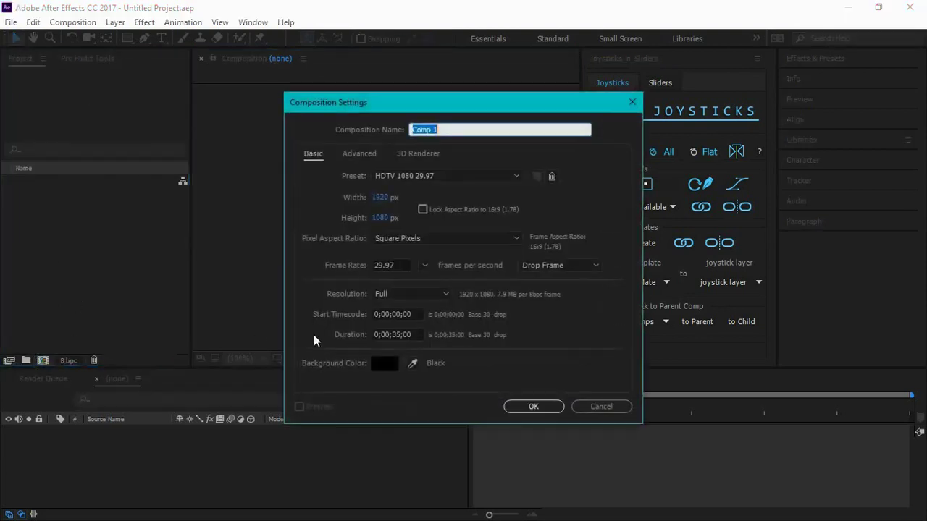
pyautogui.click(519, 405)
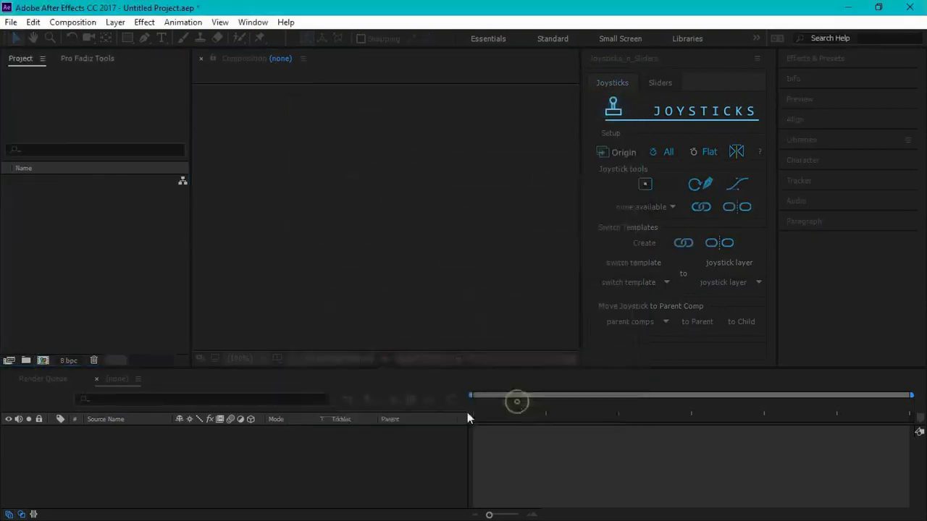
pyautogui.click(102, 57)
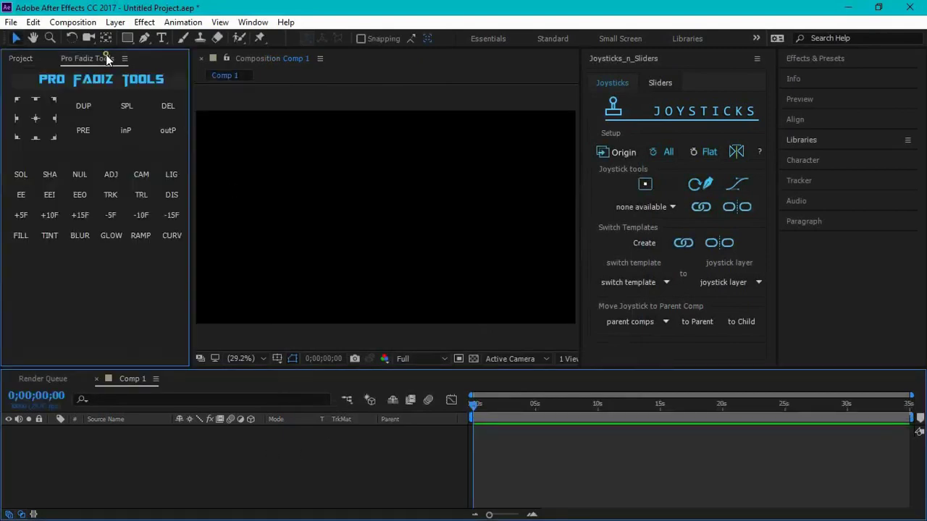
pyautogui.click(21, 174)
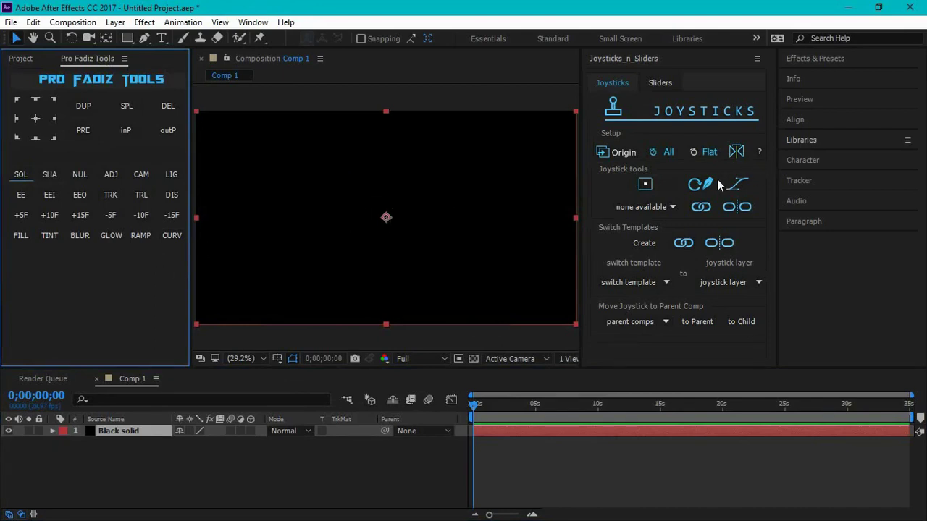
# Try creating a joystick from the black solid and dismiss the no-properties warning
pyautogui.click(647, 186)
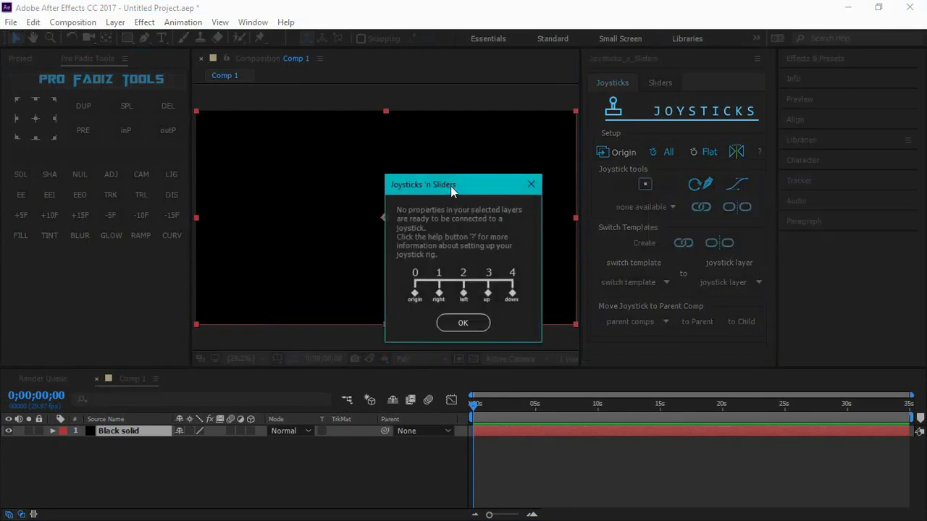
pyautogui.moveTo(451, 185); pyautogui.dragTo(404, 150)
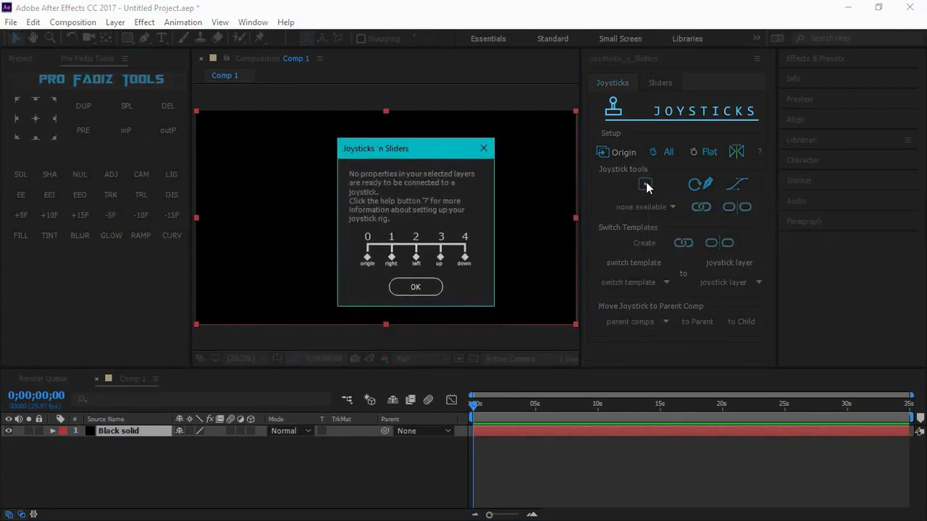
pyautogui.moveTo(417, 142); pyautogui.dragTo(381, 80)
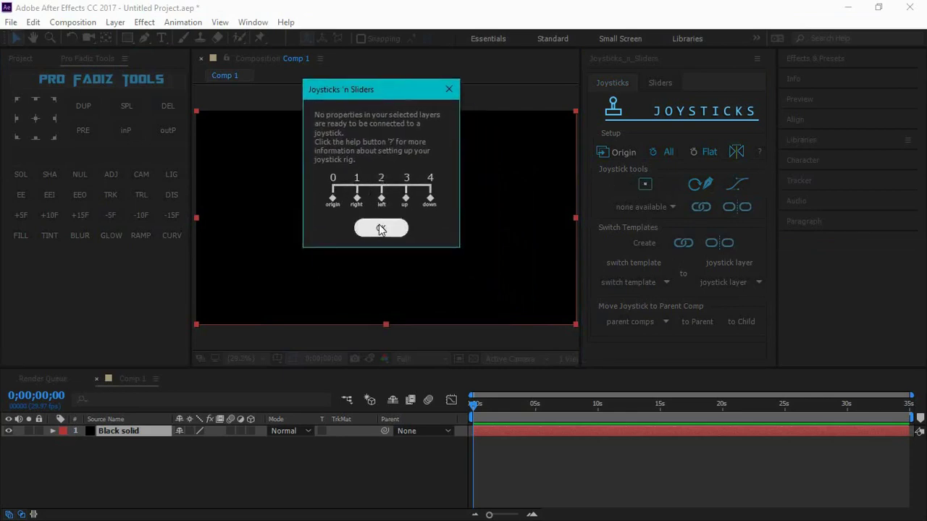
pyautogui.click(379, 226)
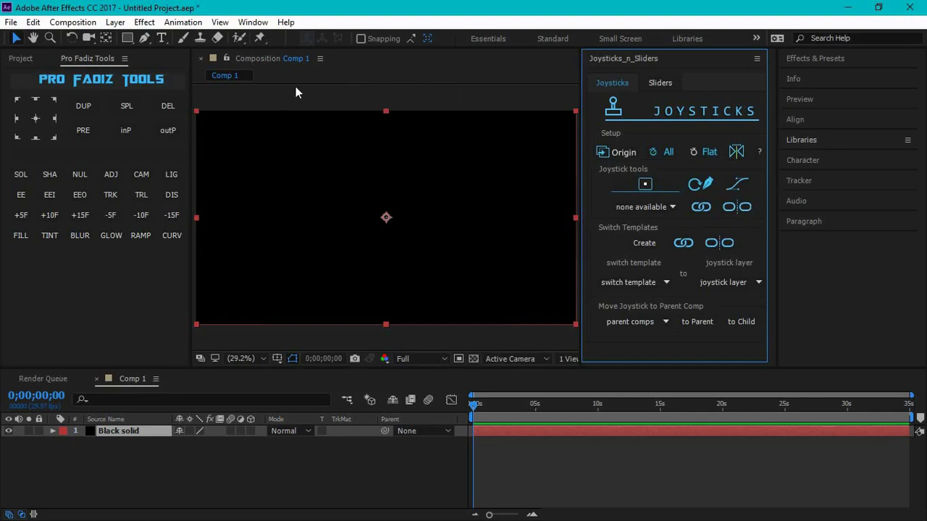
# Draw a red square on a new shape layer and centre its anchor point
pyautogui.click(46, 175)
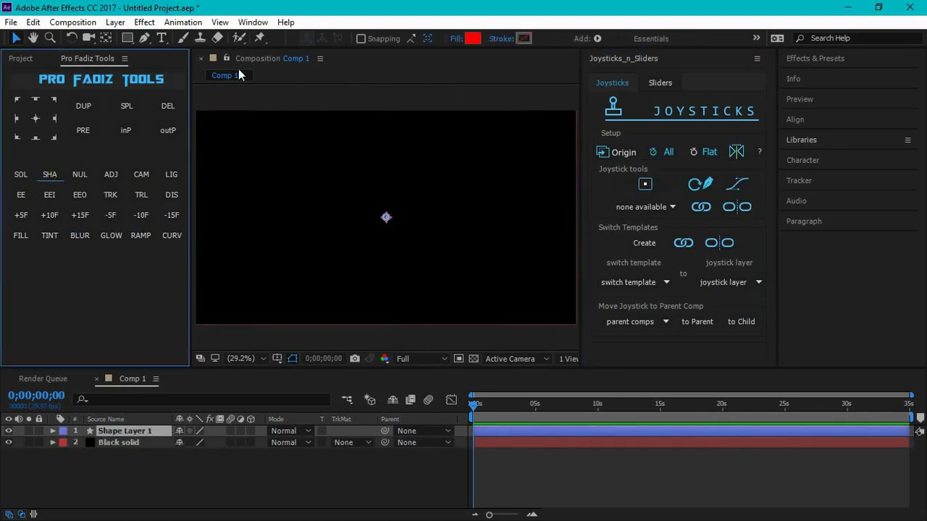
pyautogui.click(128, 38)
pyautogui.moveTo(268, 139); pyautogui.dragTo(310, 180)
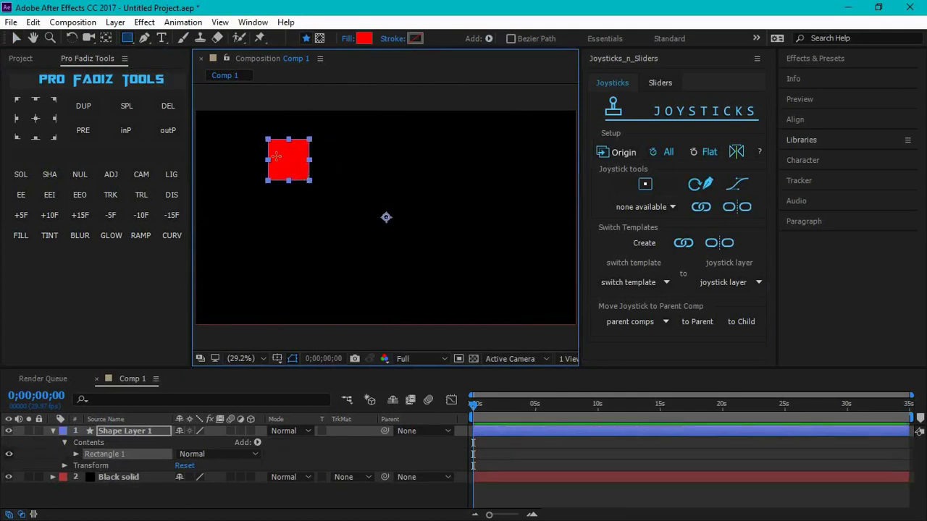
pyautogui.click(106, 38)
pyautogui.moveTo(386, 218)
pyautogui.mouseDown()
pyautogui.moveTo(289, 163)
pyautogui.moveTo(300, 167)
pyautogui.mouseUp()
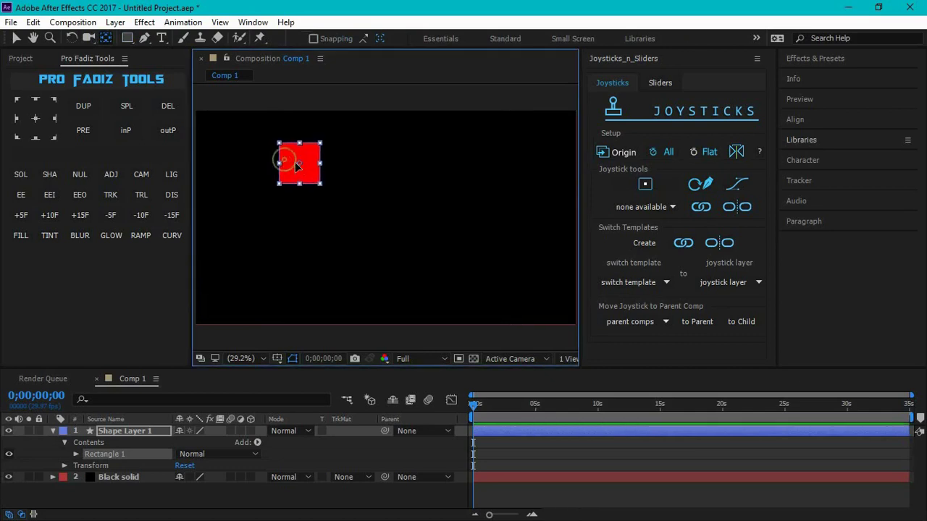
pyautogui.click(121, 443)
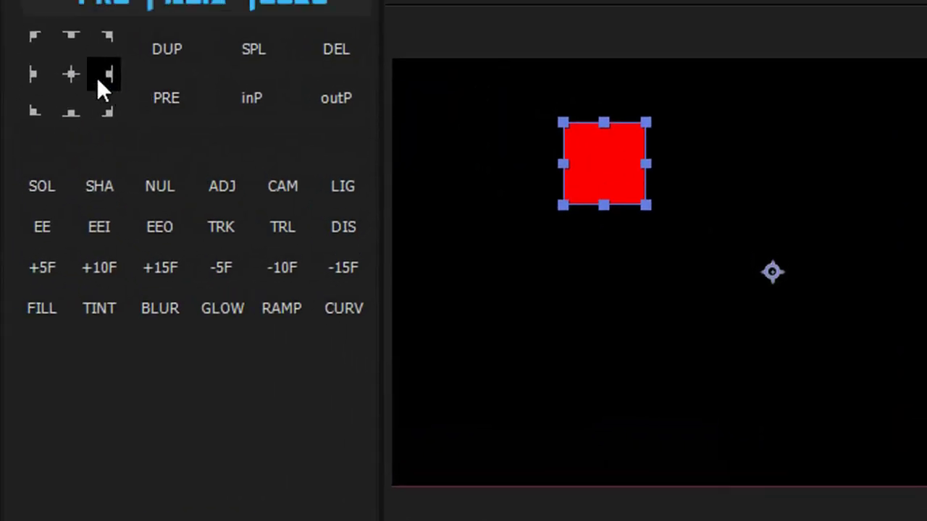
pyautogui.click(76, 78)
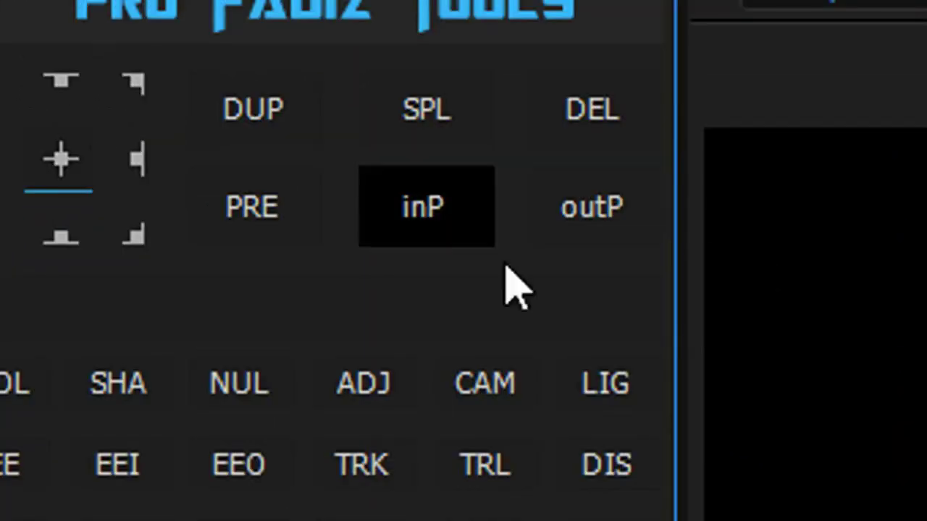
# Duplicate the square three times with Ctrl+D and arrange the copies into a cross
pyautogui.hotkey('ctrl', 'd')
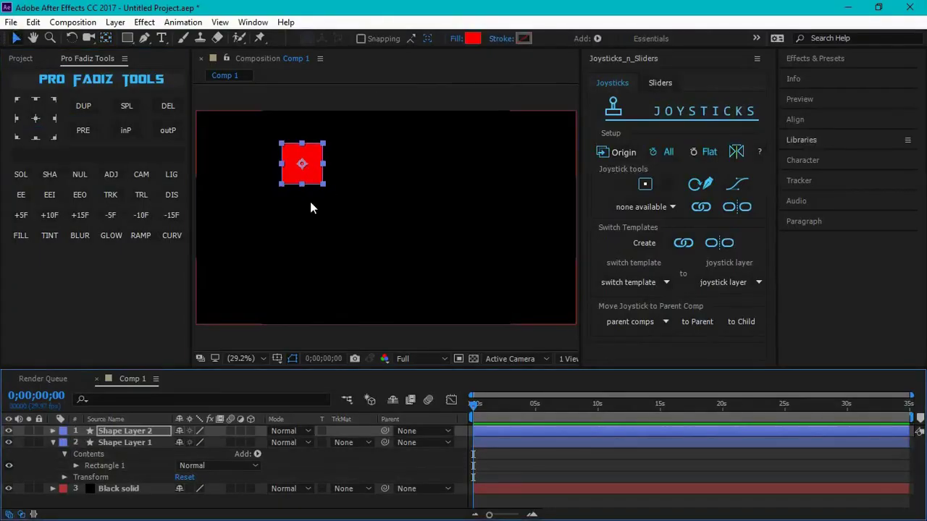
pyautogui.moveTo(310, 174); pyautogui.dragTo(271, 215)
pyautogui.hotkey('ctrl', 'd')
pyautogui.hotkey('ctrl', 'd')
pyautogui.hotkey('shift', 'Right')
pyautogui.hotkey('ctrl', 'd')
pyautogui.hotkey('shift', 'Down')
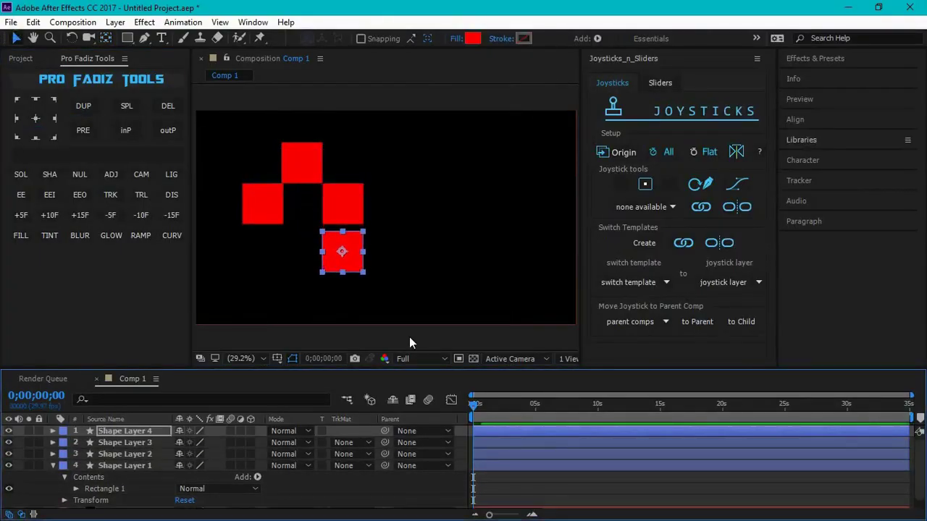
pyautogui.hotkey('shift', 'Left')
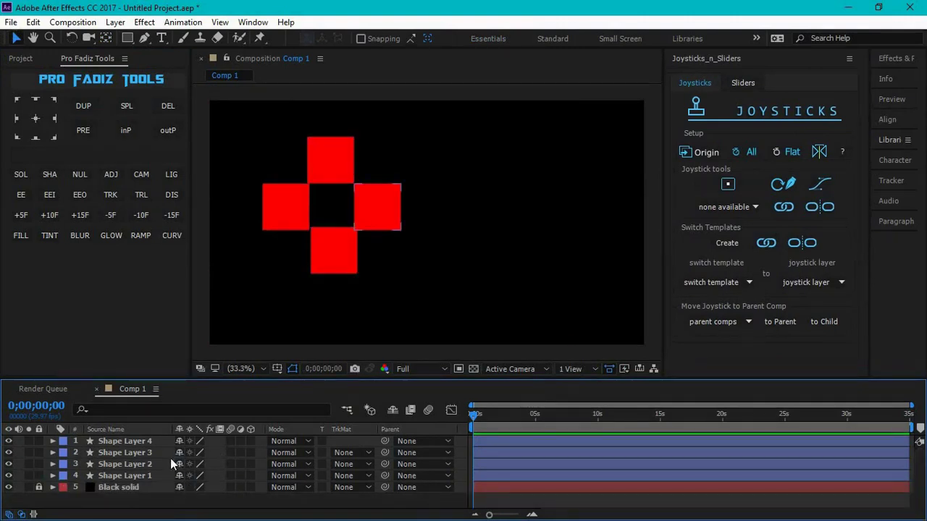
# Select all four square layers and set Position keyframes at frame 0
pyautogui.click(118, 452)
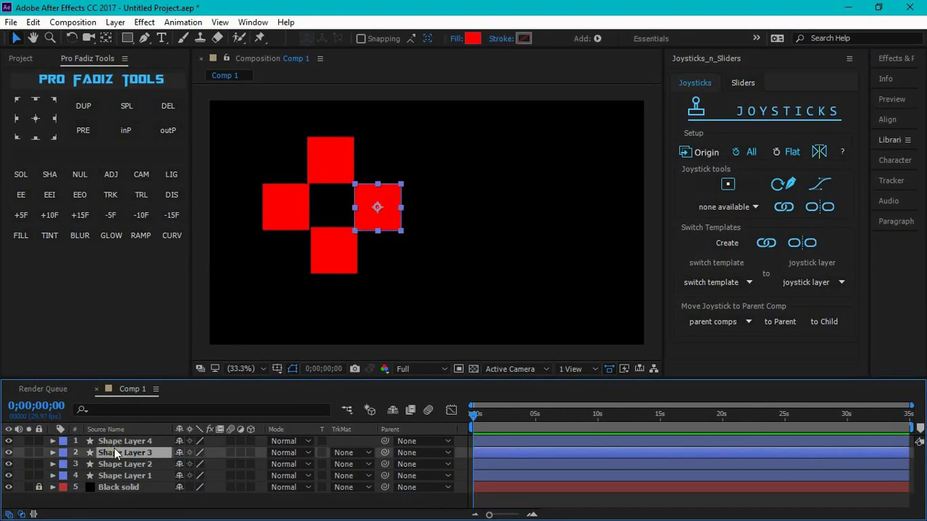
pyautogui.hotkey('ctrl', 'a')
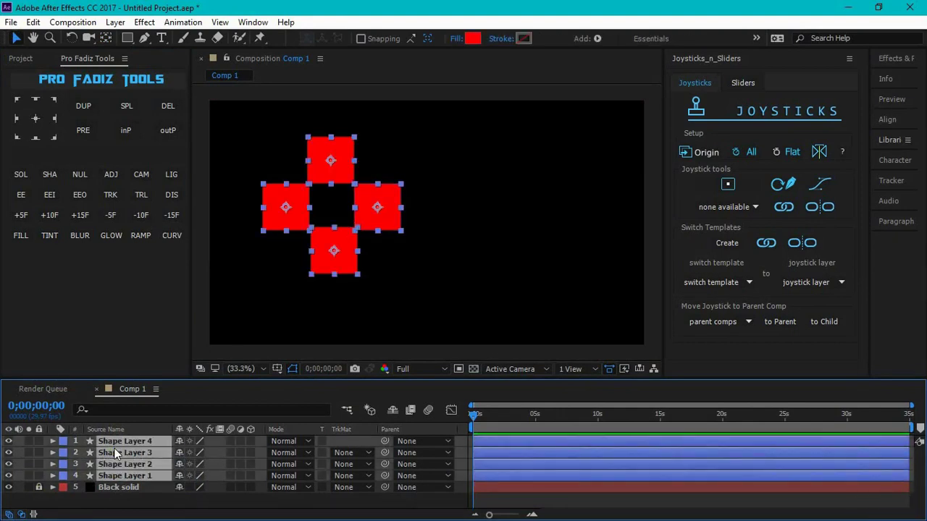
pyautogui.press('p')
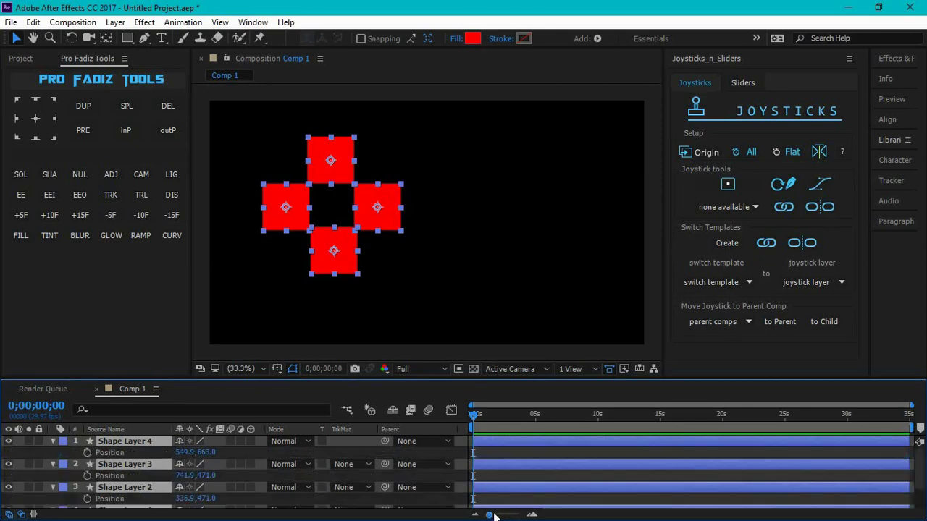
pyautogui.moveTo(490, 515); pyautogui.dragTo(531, 516)
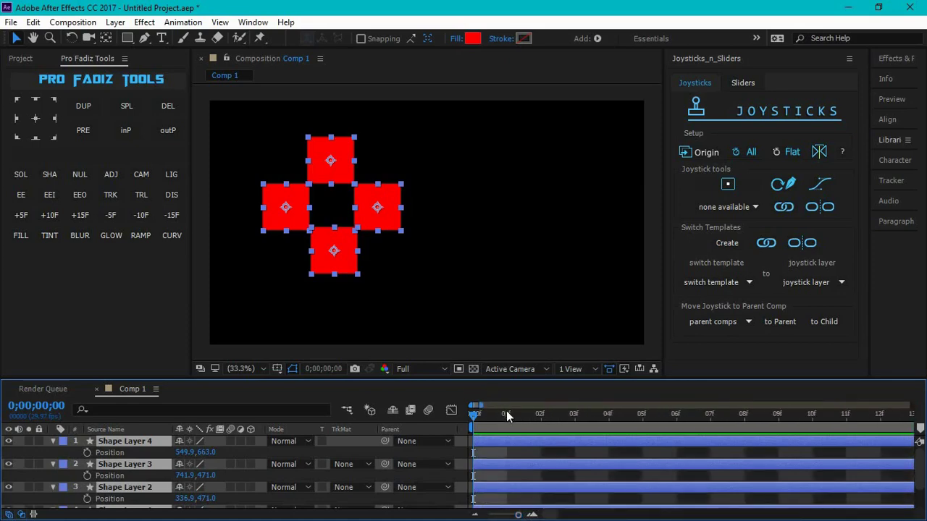
pyautogui.click(87, 453)
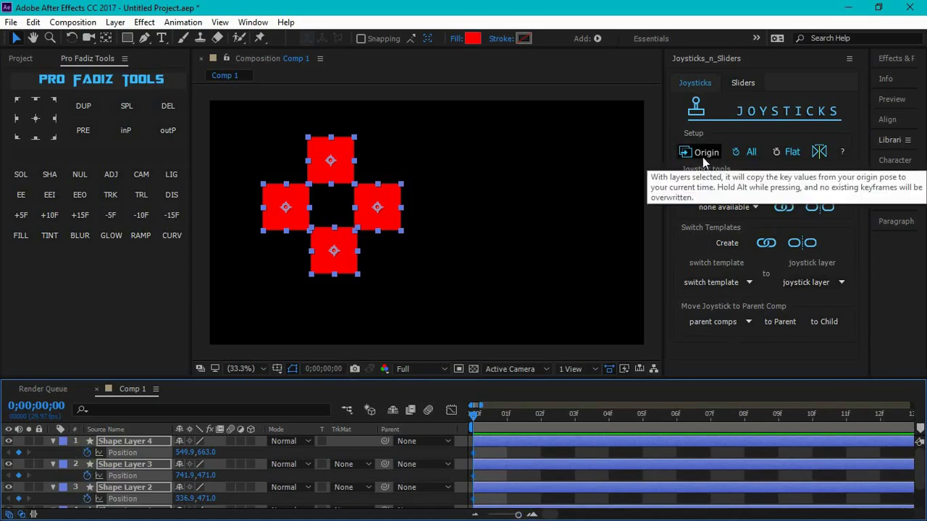
# At frame 1, scrub Position X to slide all four squares to the right
pyautogui.click(508, 419)
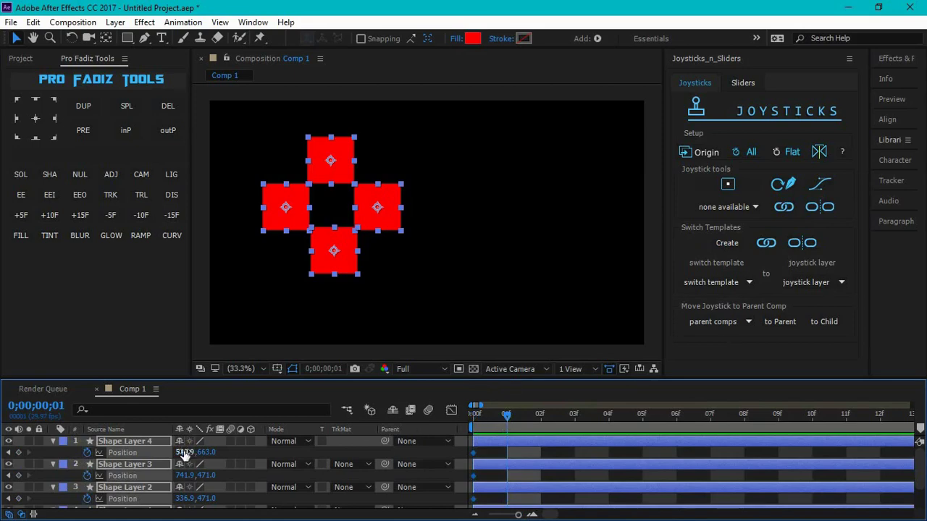
pyautogui.moveTo(185, 454)
pyautogui.mouseDown()
pyautogui.moveTo(826, 462)
pyautogui.moveTo(888, 445)
pyautogui.mouseUp()
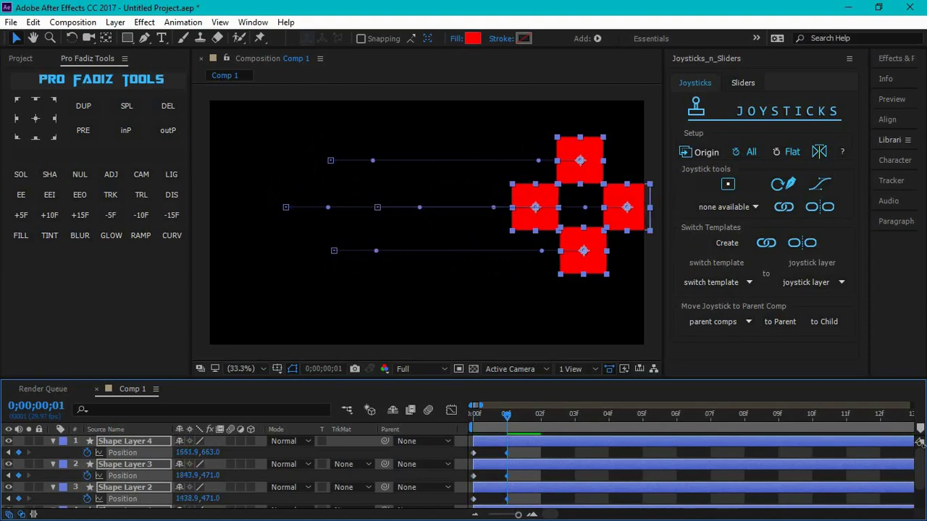
pyautogui.click(540, 416)
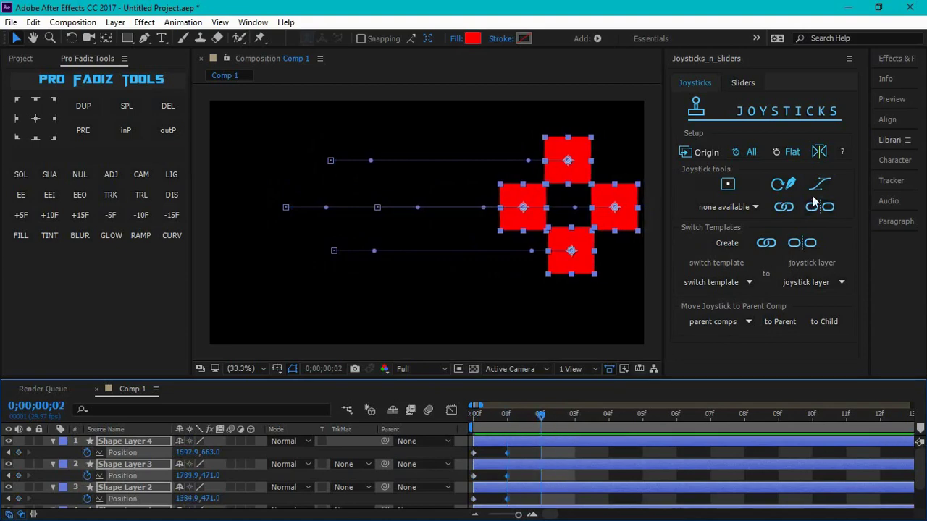
# Keyframe the squares at their origin on frames 2 and 4, shifted left on frame 3
pyautogui.click(688, 153)
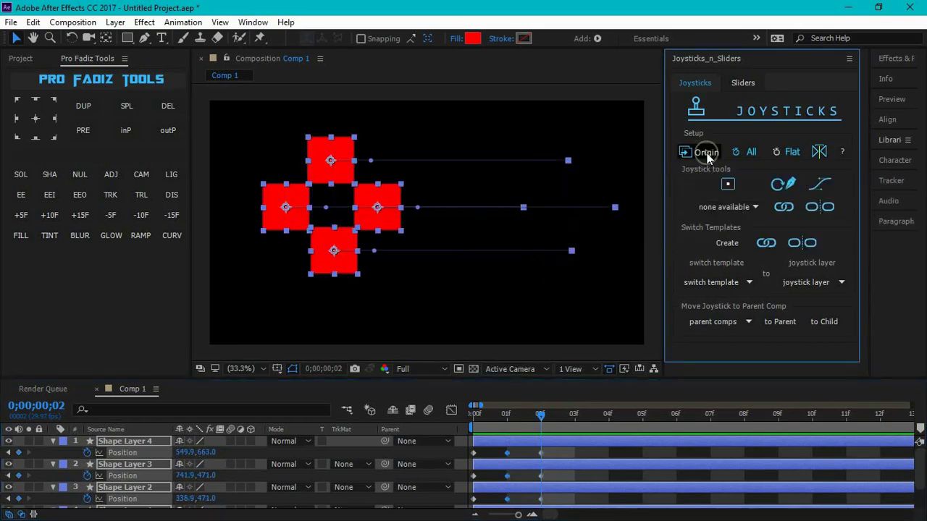
pyautogui.click(575, 415)
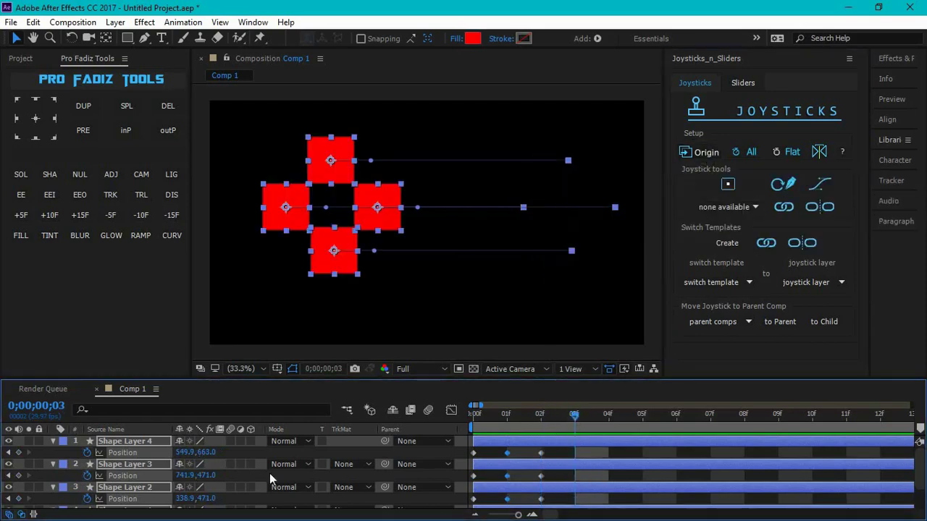
pyautogui.moveTo(185, 452); pyautogui.dragTo(88, 453)
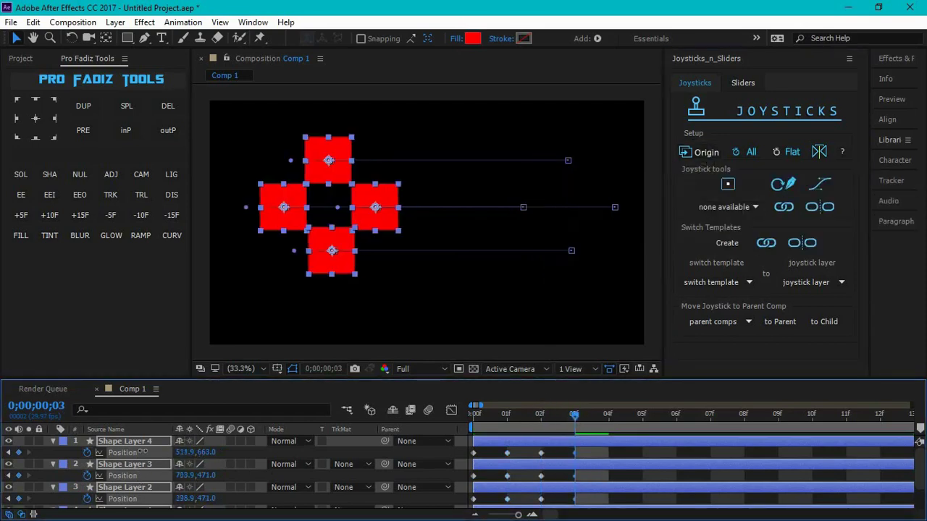
pyautogui.moveTo(196, 453)
pyautogui.mouseDown()
pyautogui.moveTo(145, 453)
pyautogui.moveTo(200, 452)
pyautogui.mouseUp()
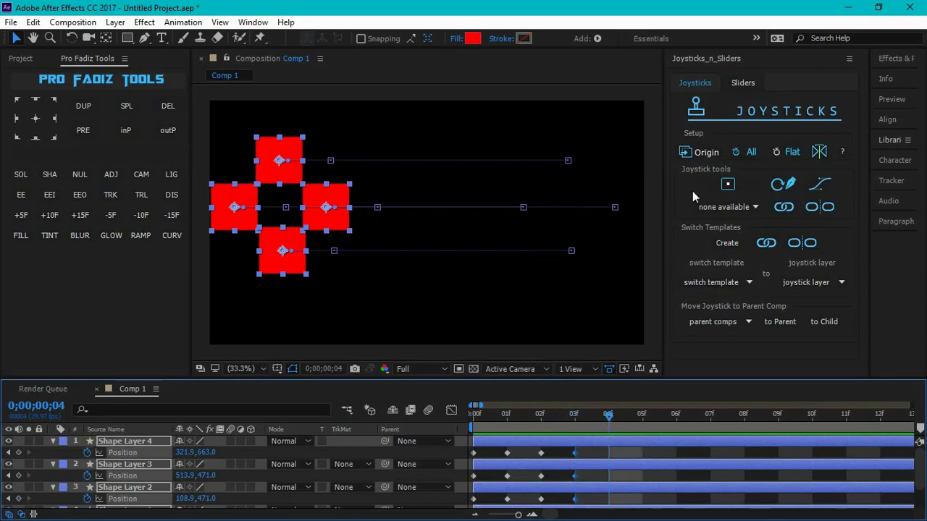
pyautogui.click(691, 153)
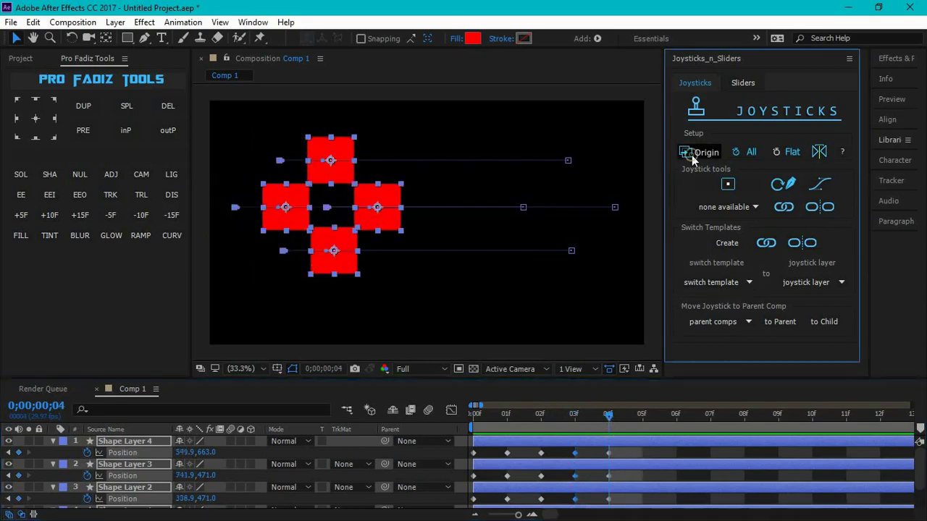
# Shift the squares slightly right and down at frame 5, far down at frame 6, then review frames 4–6
pyautogui.click(642, 414)
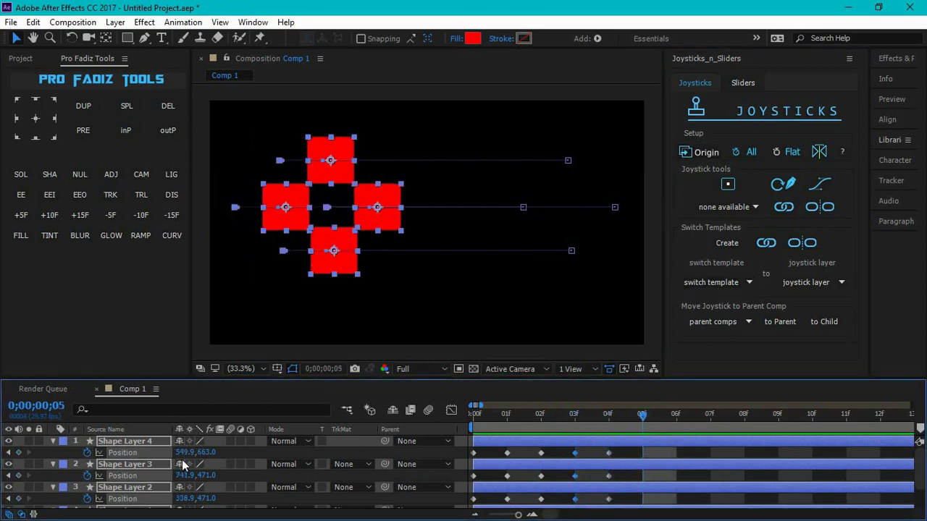
pyautogui.moveTo(181, 455)
pyautogui.mouseDown()
pyautogui.moveTo(203, 457)
pyautogui.moveTo(128, 407)
pyautogui.mouseUp()
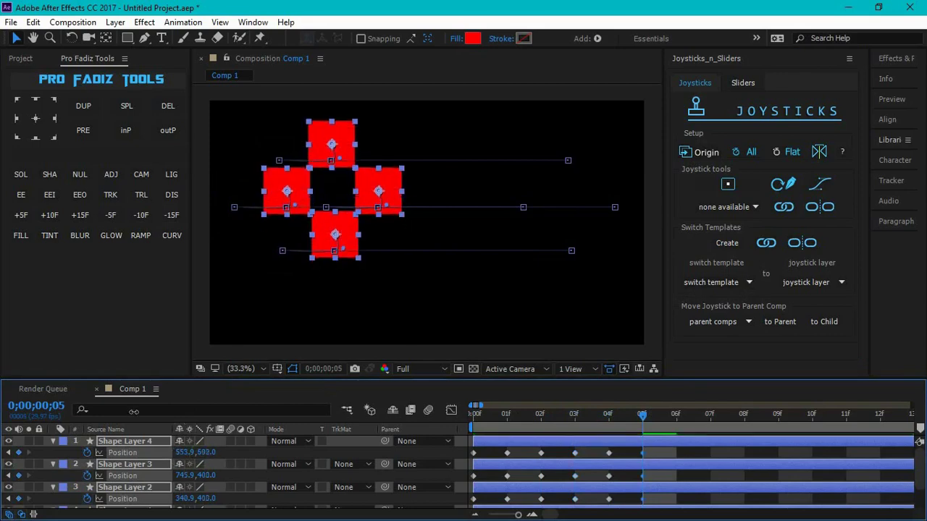
pyautogui.moveTo(128, 407); pyautogui.dragTo(144, 409)
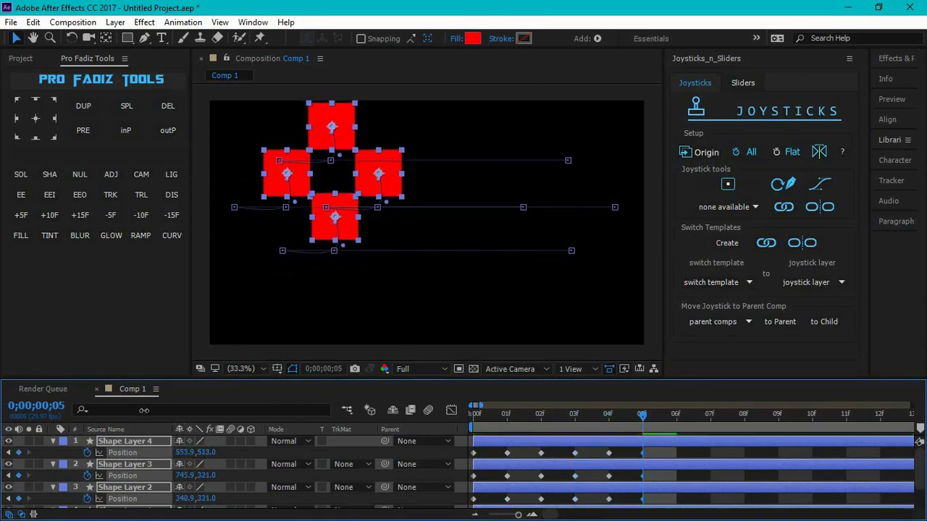
pyautogui.click(684, 424)
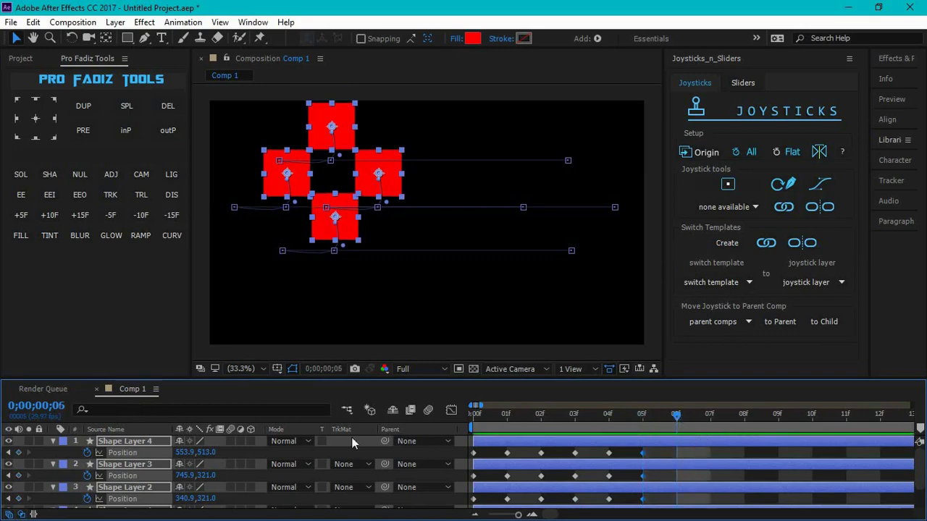
pyautogui.moveTo(207, 475)
pyautogui.mouseDown()
pyautogui.moveTo(552, 486)
pyautogui.moveTo(500, 498)
pyautogui.mouseUp()
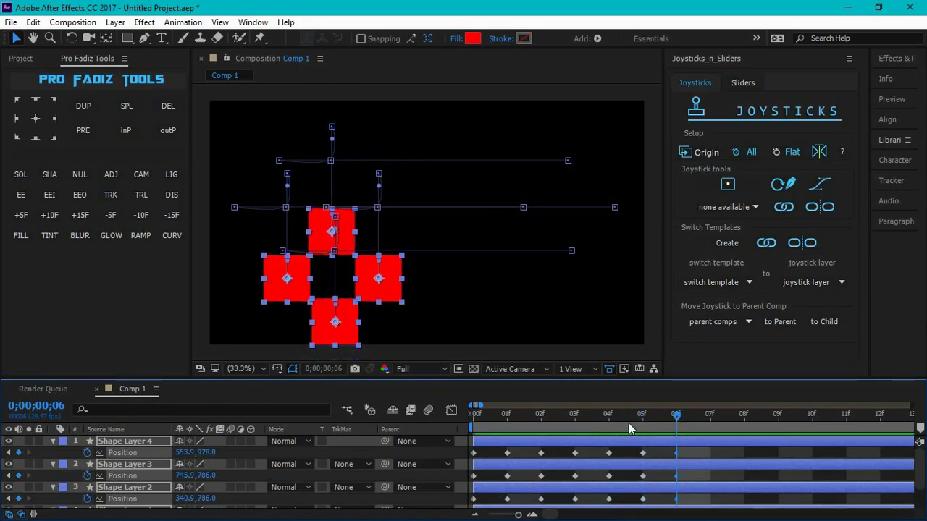
pyautogui.click(607, 423)
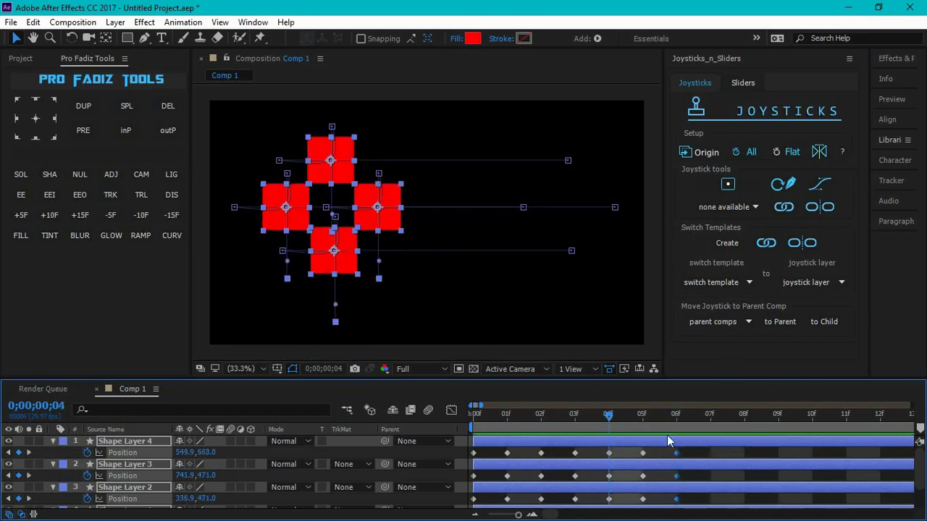
pyautogui.click(637, 427)
pyautogui.click(681, 418)
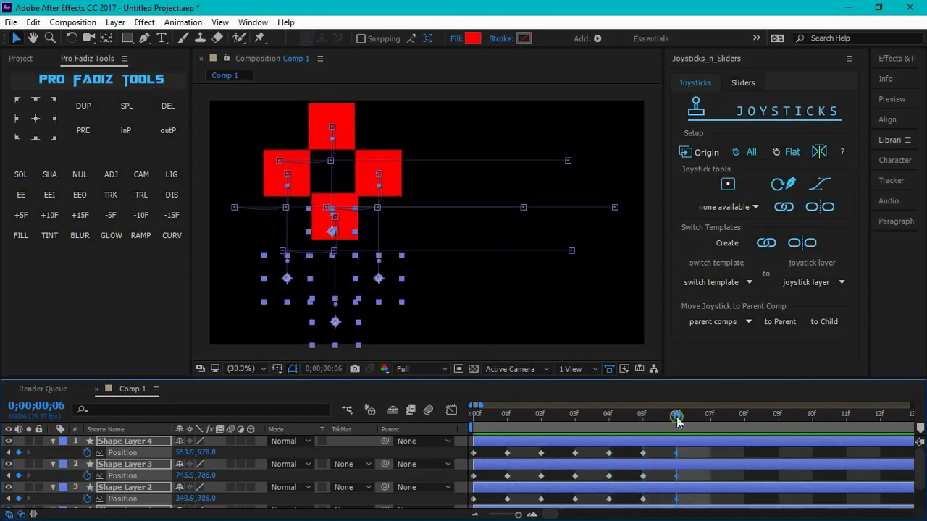
# Start a new joystick controller, then cancel its naming prompt
pyautogui.press('u')
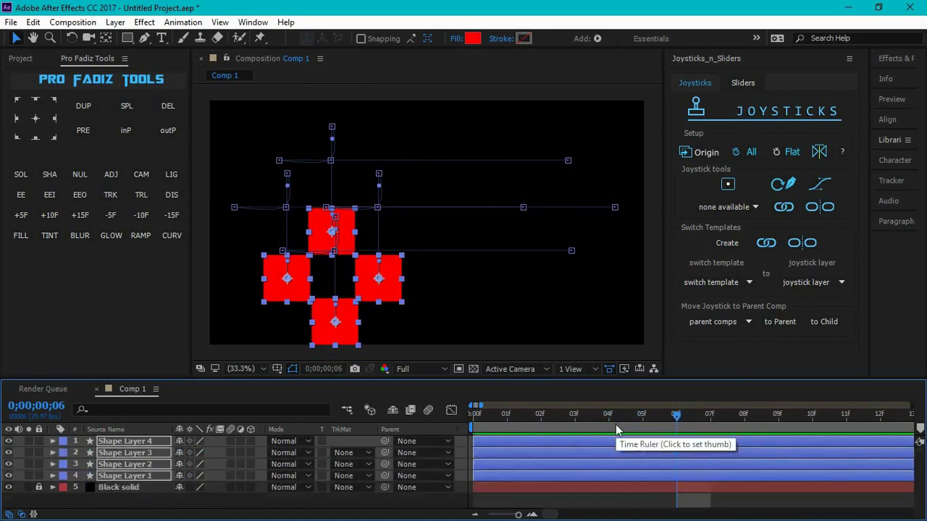
pyautogui.press('u')
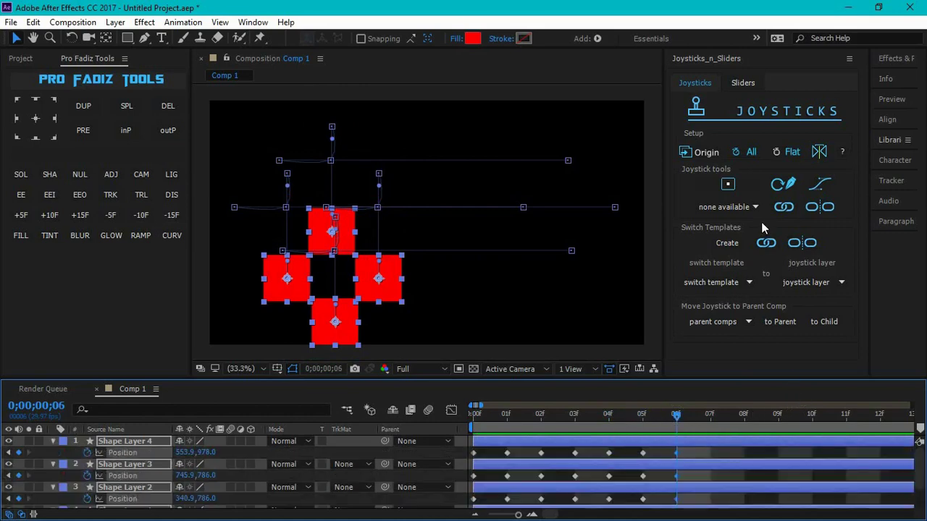
pyautogui.click(727, 184)
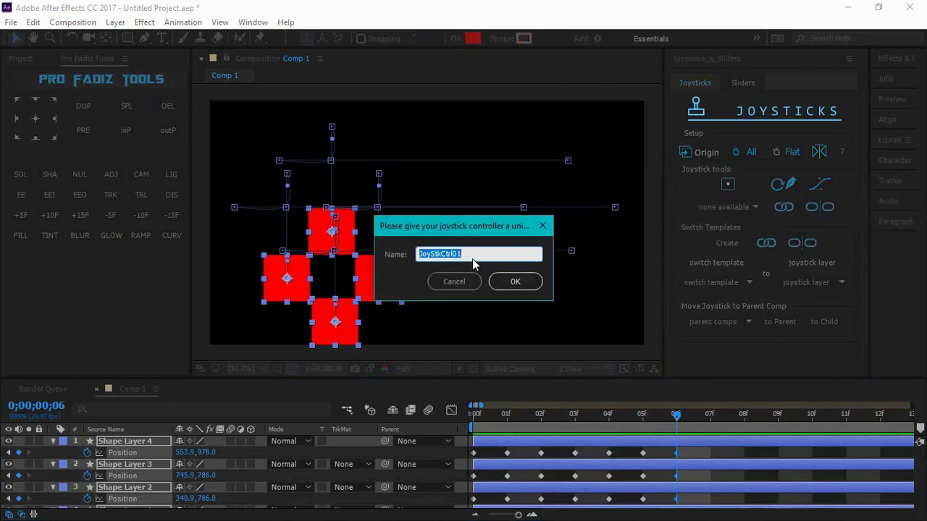
pyautogui.write('b')
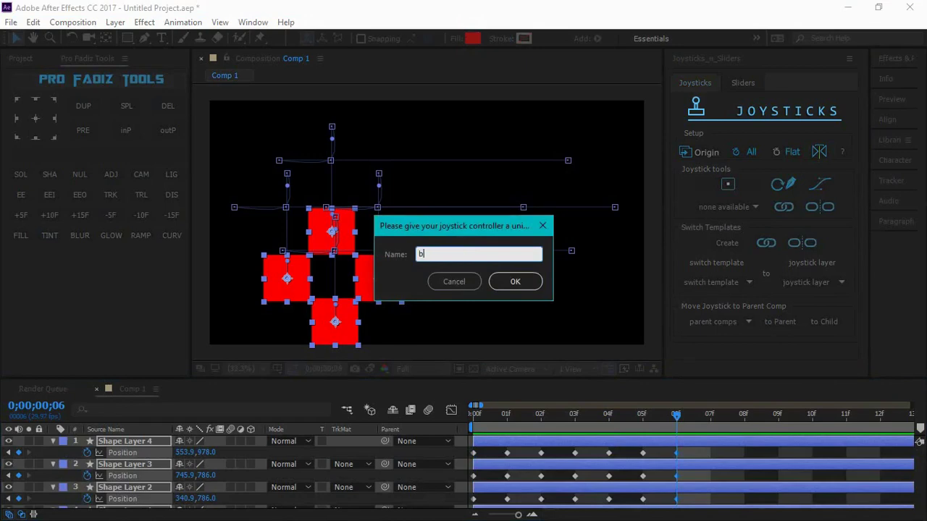
pyautogui.write('oxes')
pyautogui.click(466, 289)
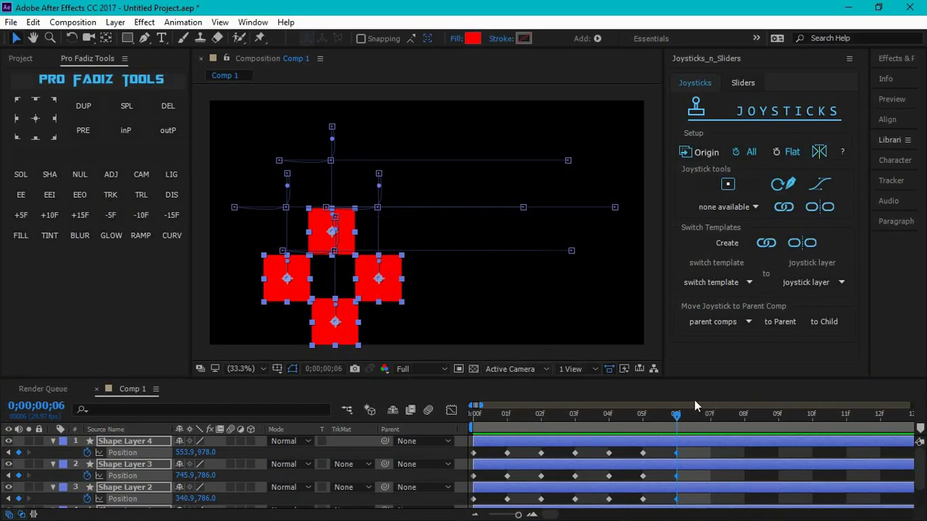
# Create the joystick controller named box and move its Origin frame to the comp's top-right
pyautogui.click(913, 453)
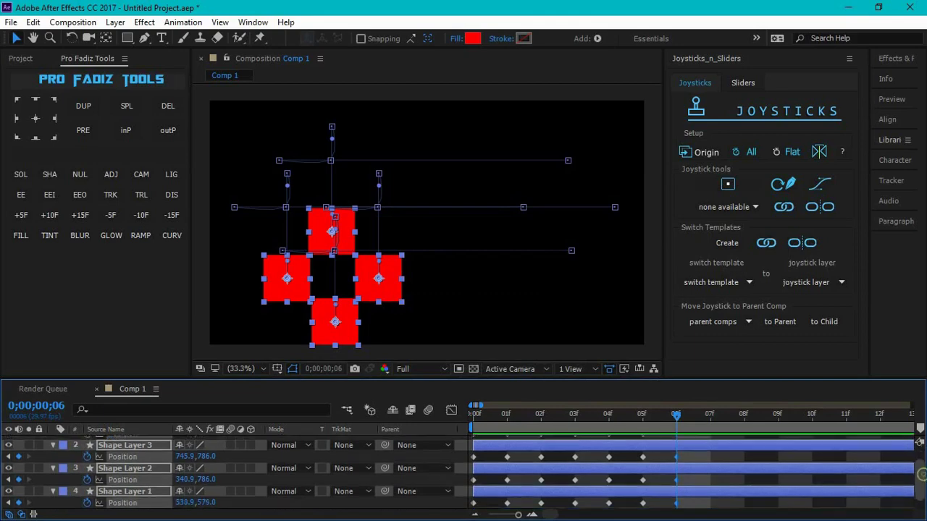
pyautogui.click(745, 190)
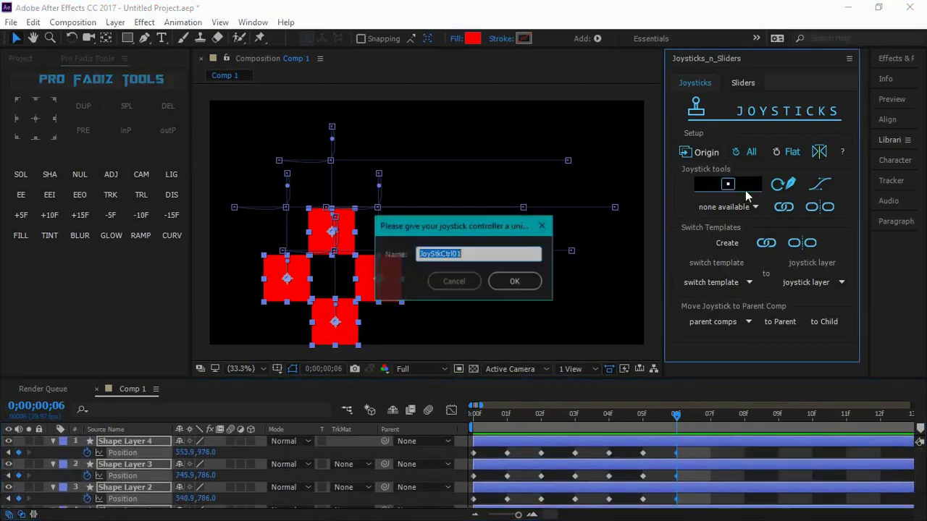
pyautogui.click(456, 283)
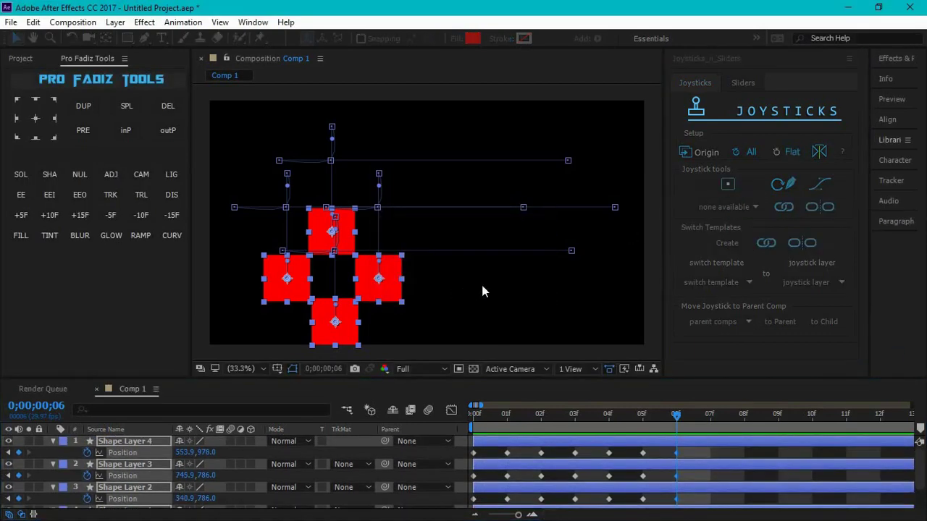
pyautogui.click(728, 184)
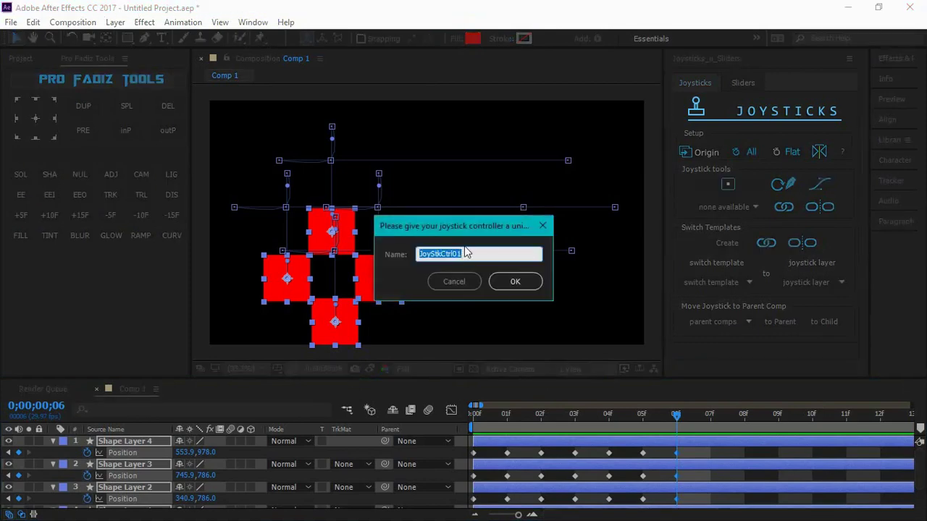
pyautogui.write('box')
pyautogui.click(501, 283)
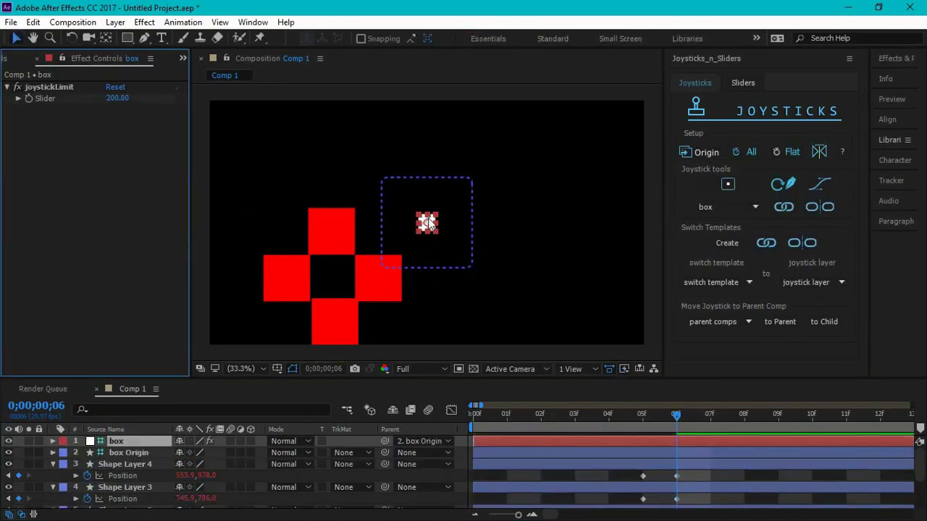
pyautogui.moveTo(462, 213)
pyautogui.mouseDown()
pyautogui.moveTo(620, 152)
pyautogui.moveTo(612, 146)
pyautogui.mouseUp()
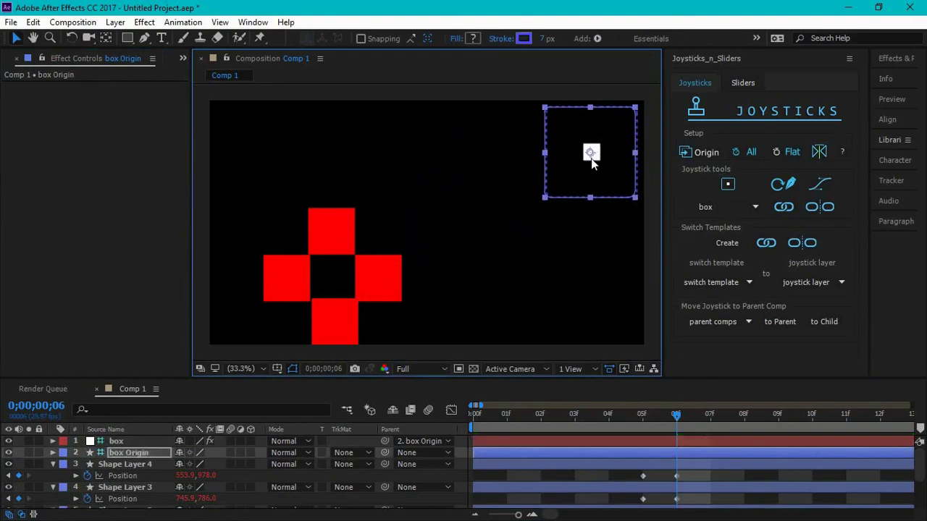
# Drag the box joystick handle to its frame's top-right corner, checking the cross at frames 05 and 06
pyautogui.click(119, 442)
pyautogui.click(571, 313)
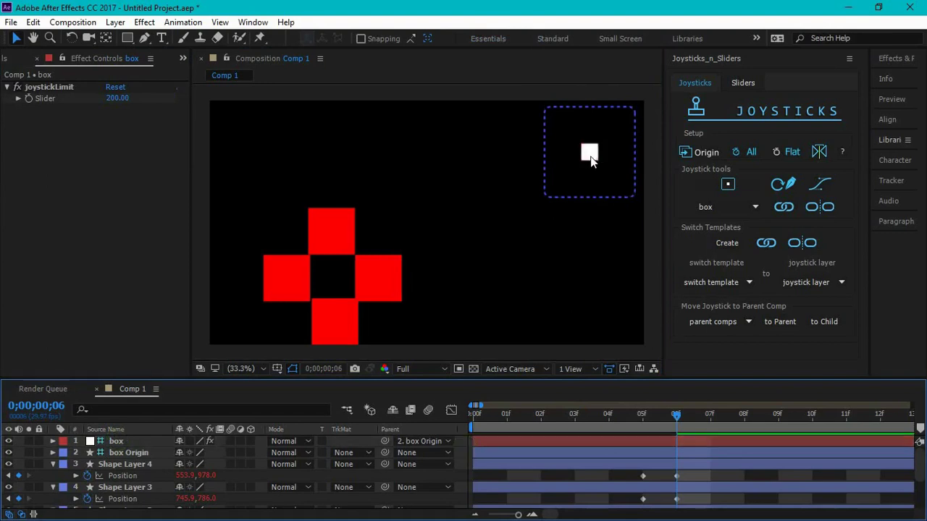
pyautogui.moveTo(591, 150)
pyautogui.mouseDown()
pyautogui.moveTo(610, 136)
pyautogui.moveTo(633, 161)
pyautogui.moveTo(558, 180)
pyautogui.moveTo(611, 201)
pyautogui.mouseUp()
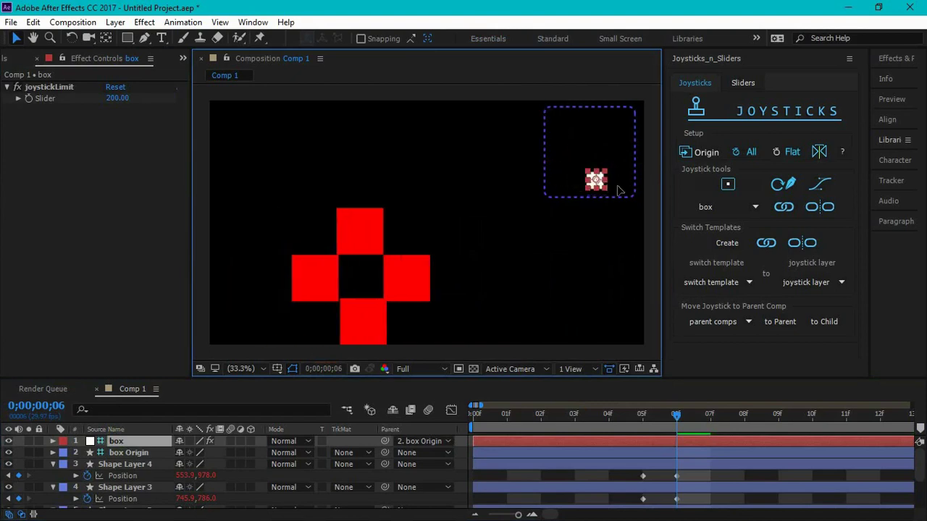
pyautogui.click(649, 420)
pyautogui.moveTo(619, 191)
pyautogui.mouseDown()
pyautogui.moveTo(551, 149)
pyautogui.moveTo(583, 120)
pyautogui.moveTo(623, 118)
pyautogui.mouseUp()
pyautogui.click(673, 421)
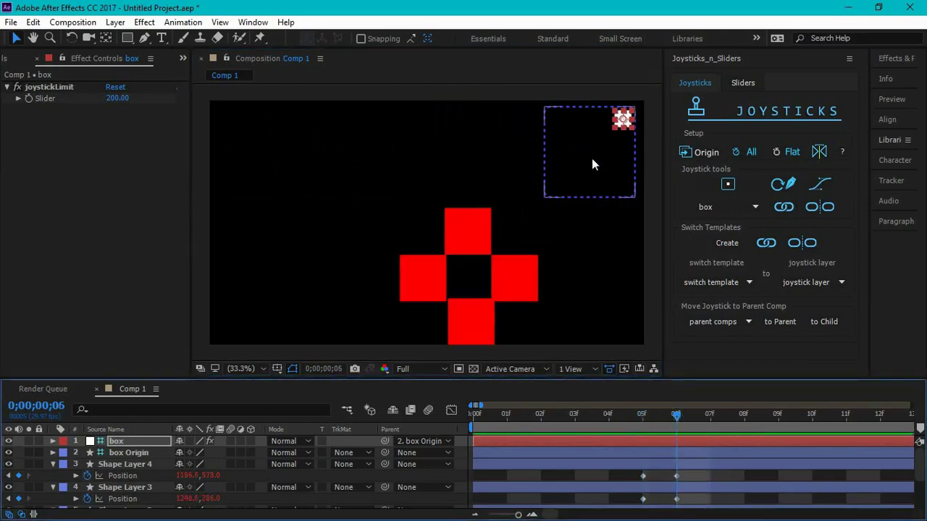
pyautogui.click(616, 125)
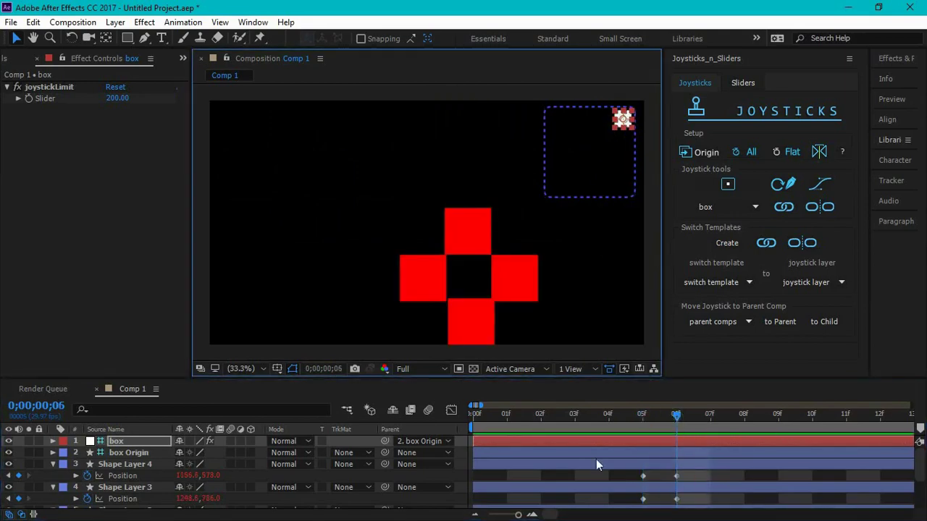
pyautogui.click(638, 427)
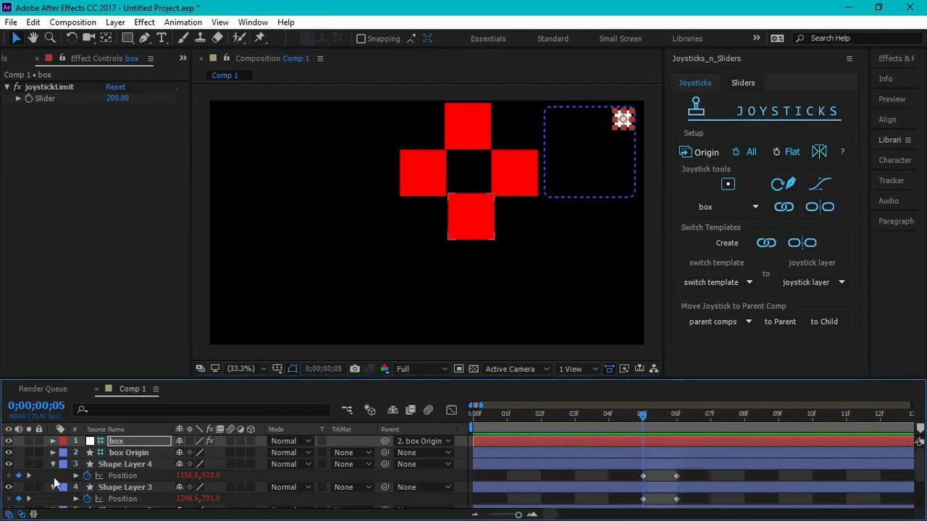
# Unbind all shape layers except box and box Origin from the joystick, then return to frame 03
pyautogui.hotkey('ctrl', 'a')
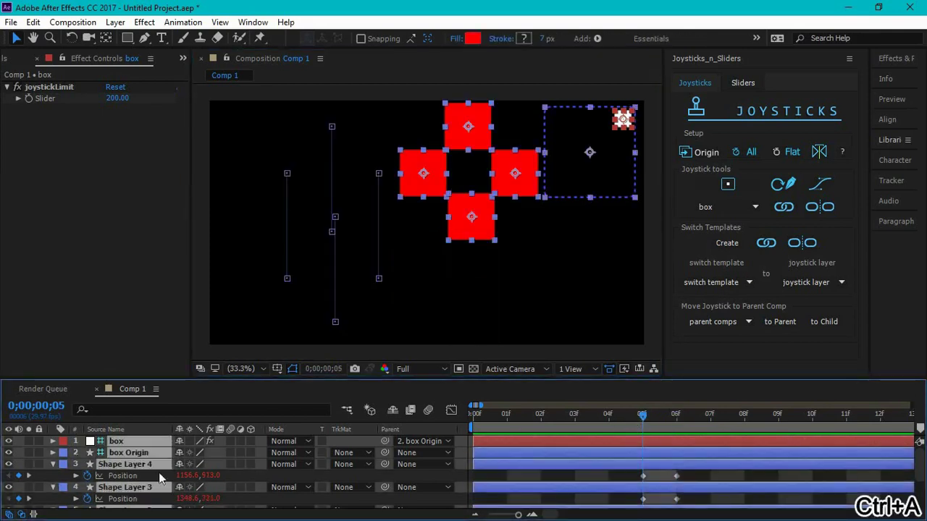
pyautogui.keyDown('ctrl'); pyautogui.click(135, 442); pyautogui.keyUp('ctrl')
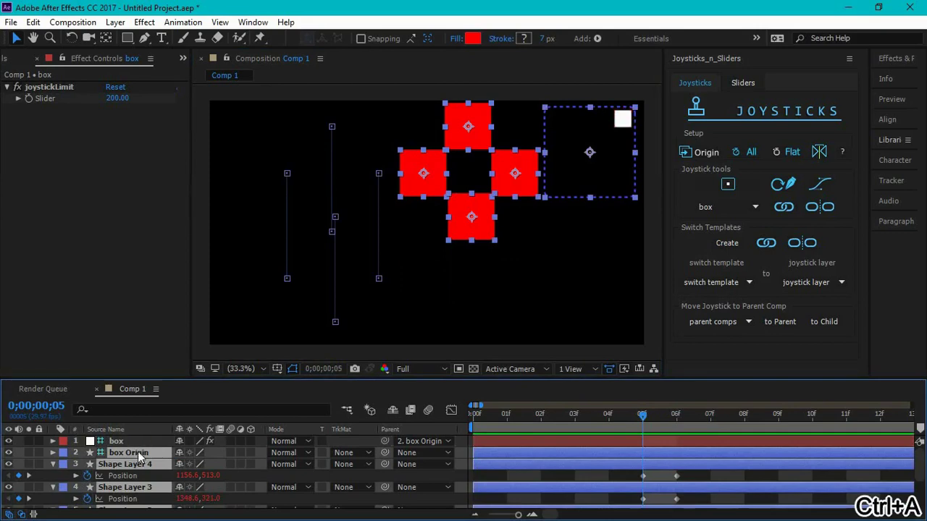
pyautogui.keyDown('ctrl'); pyautogui.click(136, 453); pyautogui.keyUp('ctrl')
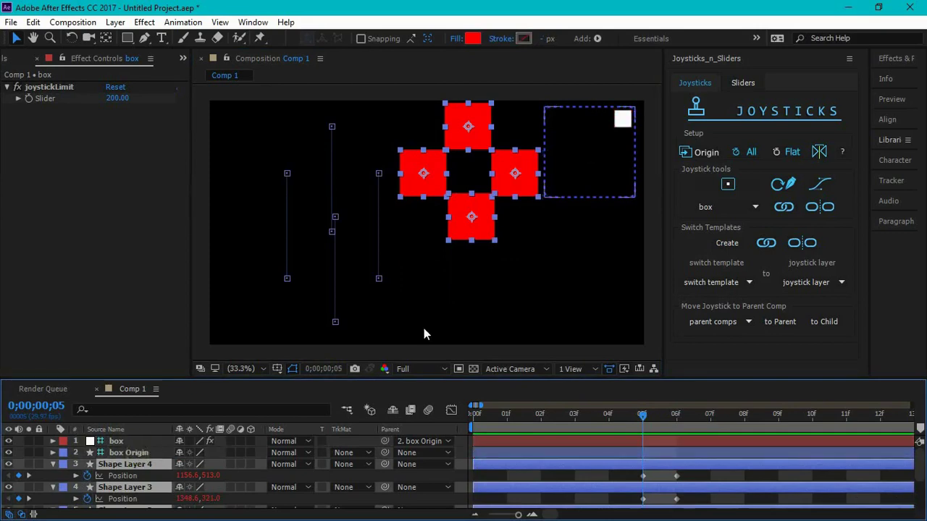
pyautogui.click(816, 208)
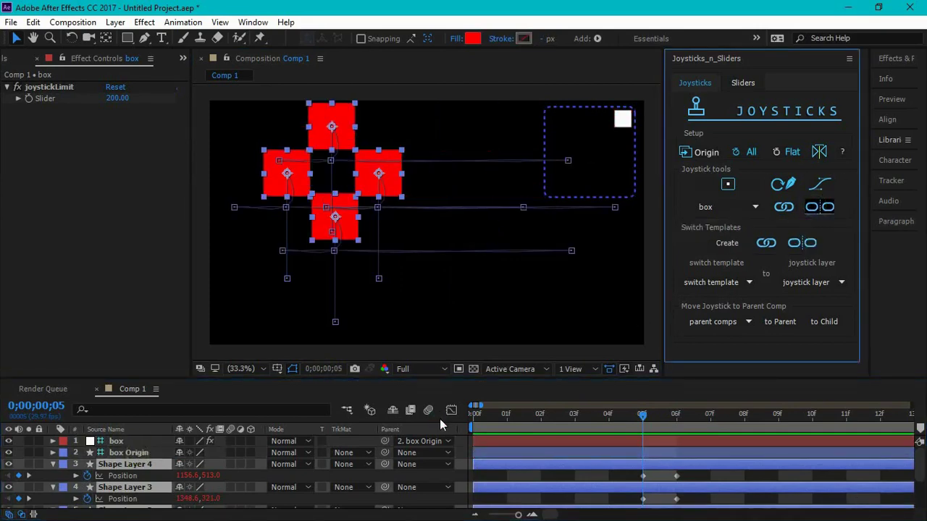
pyautogui.click(566, 427)
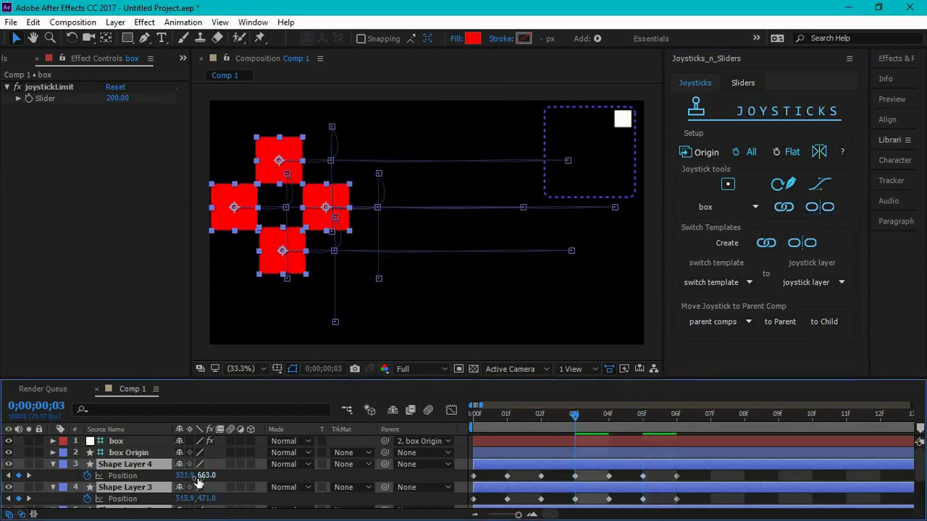
# Show the squares' Scale, test enlarging them, then restore Shape Layer 4 to 100% at frame 03
pyautogui.press('s')
pyautogui.moveTo(196, 475); pyautogui.dragTo(453, 460)
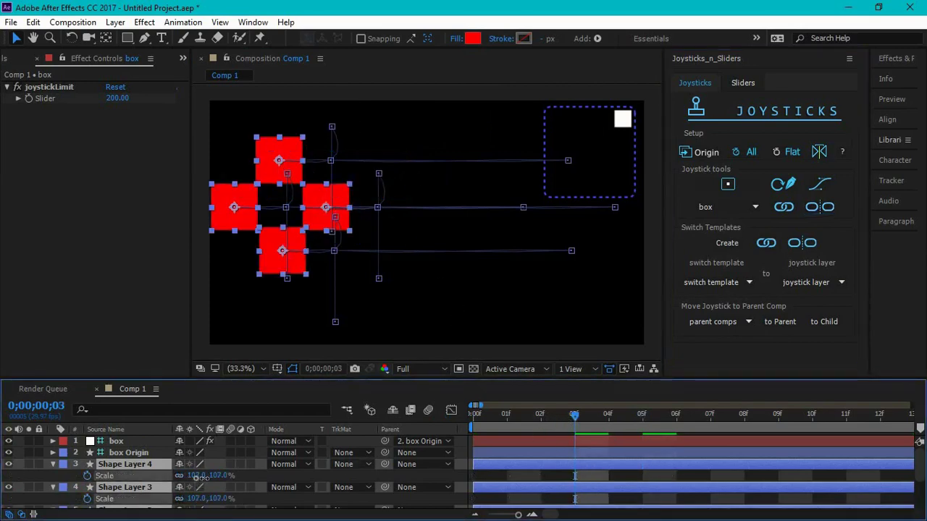
pyautogui.click(607, 435)
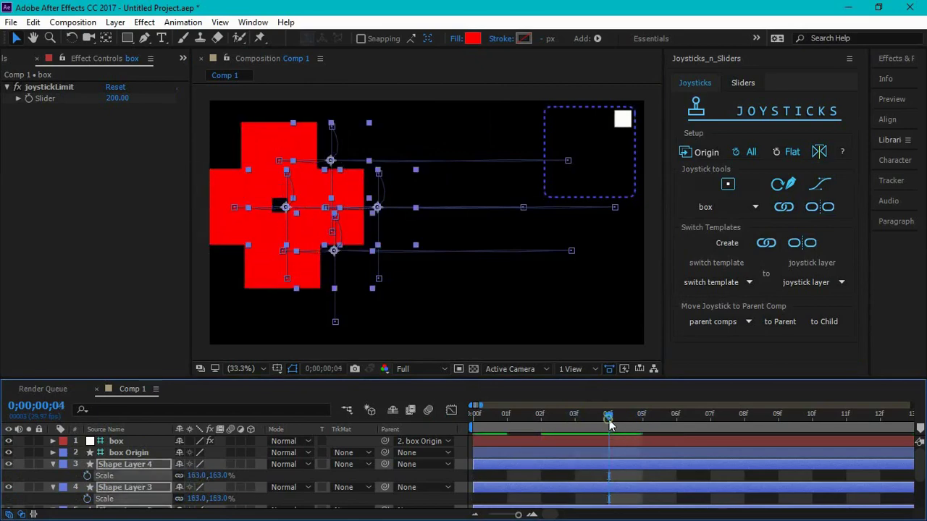
pyautogui.click(574, 428)
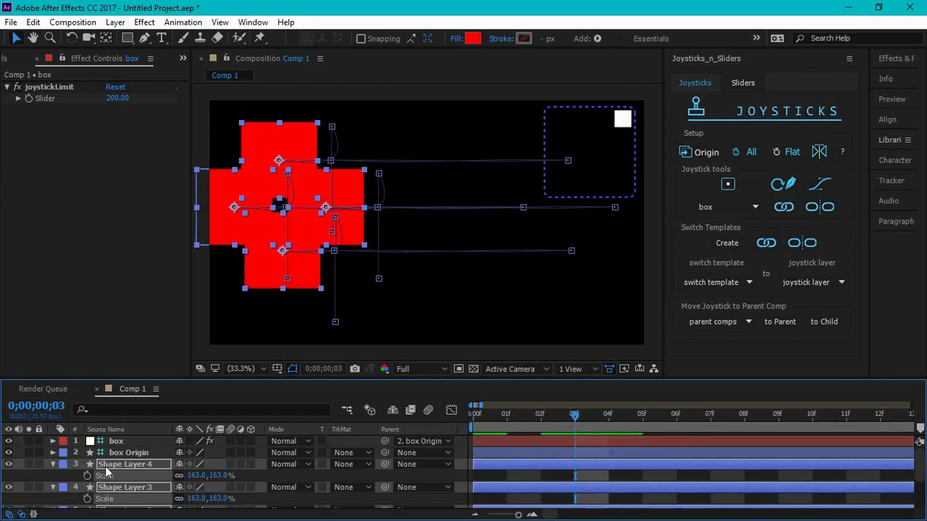
pyautogui.click(197, 475)
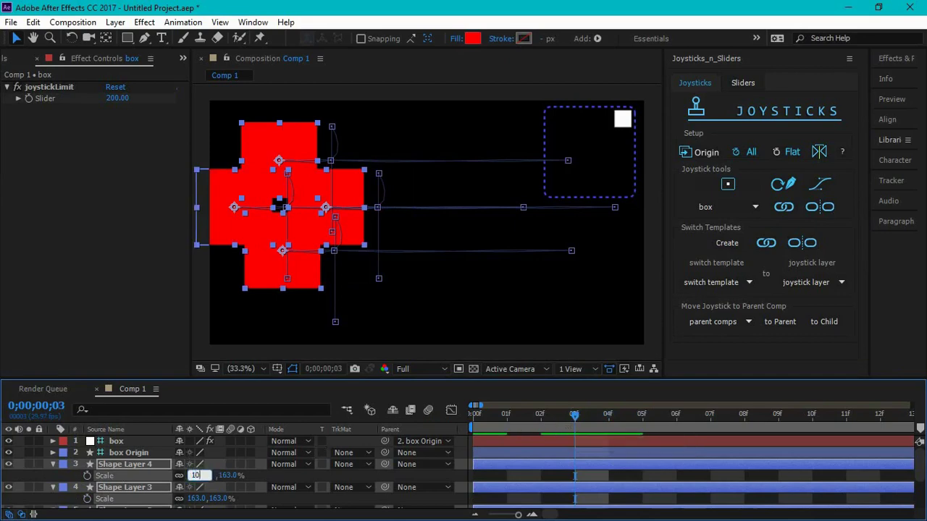
pyautogui.click(273, 484)
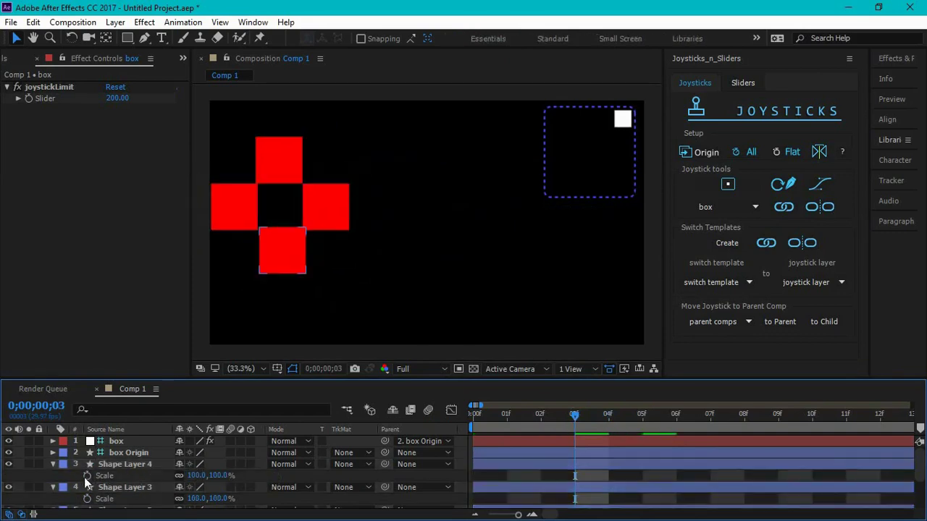
pyautogui.click(109, 476)
# Keyframe the four squares' Scale at 100% on frame 04 and 120% on frame 03
pyautogui.click(607, 418)
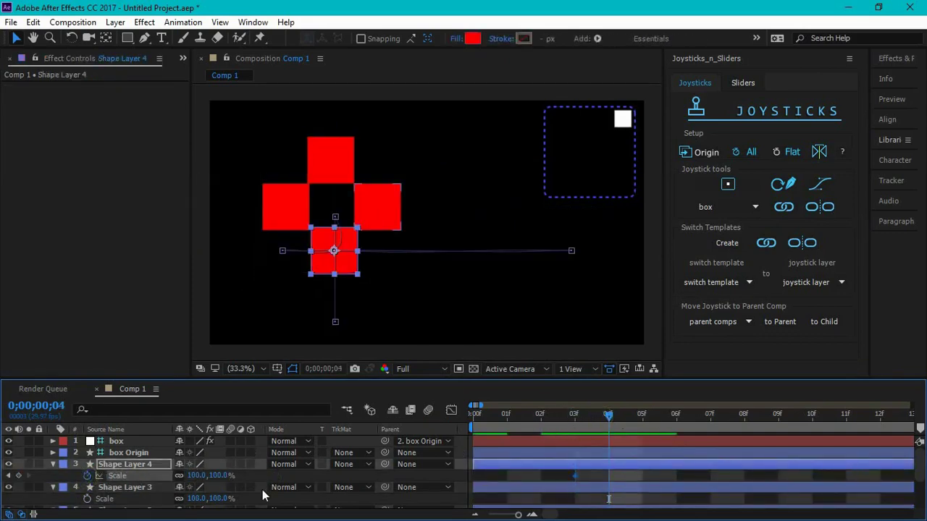
pyautogui.hotkey('ctrl', 'a')
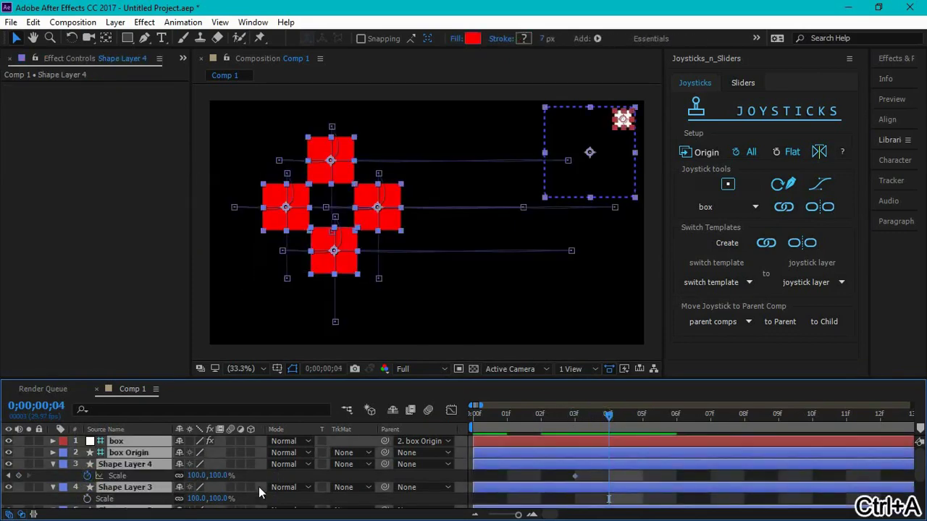
pyautogui.keyDown('ctrl'); pyautogui.click(129, 454); pyautogui.keyUp('ctrl')
pyautogui.keyDown('ctrl'); pyautogui.click(123, 442); pyautogui.keyUp('ctrl')
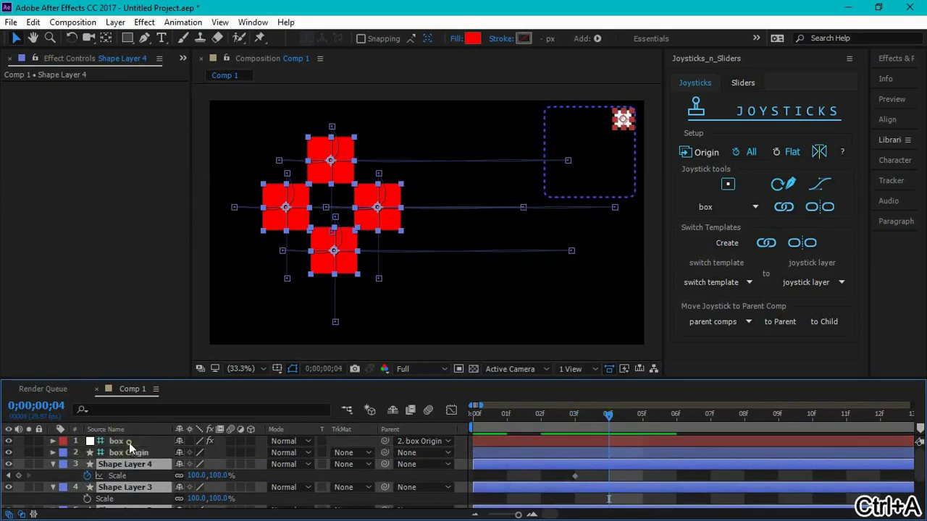
pyautogui.click(86, 499)
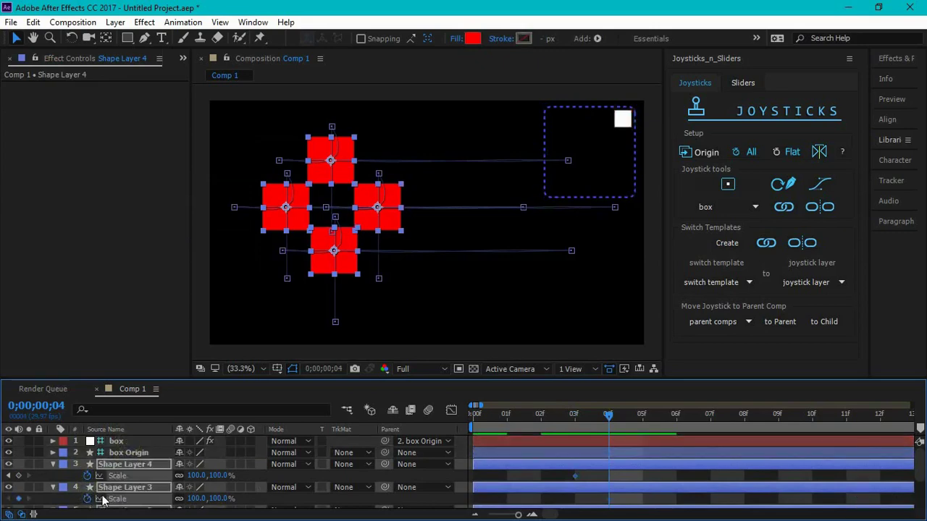
pyautogui.click(575, 417)
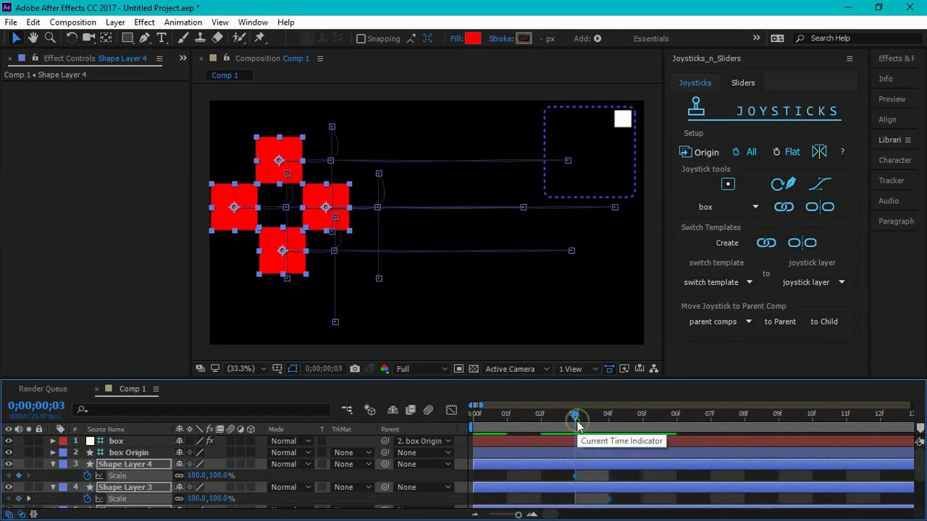
pyautogui.moveTo(200, 476); pyautogui.dragTo(215, 475)
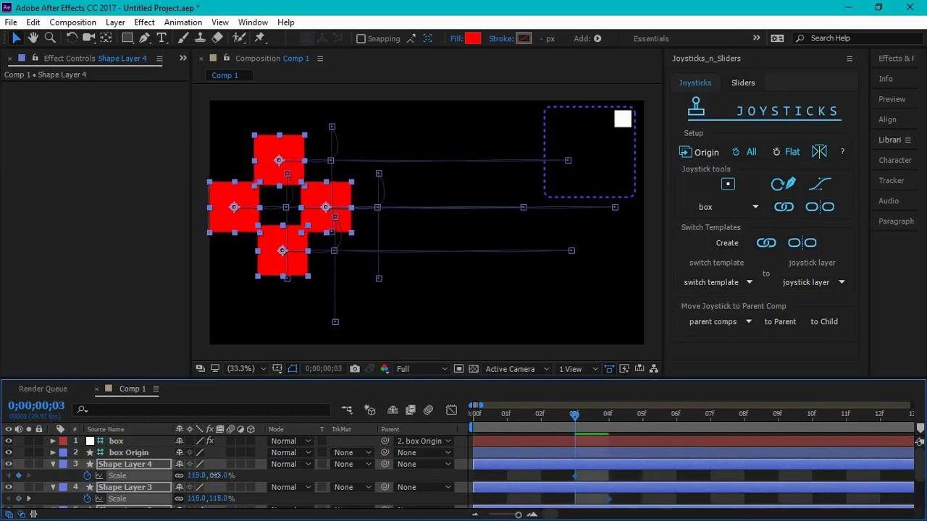
# Key the squares' Scale at 145% on frame 02 and 103% on frame 01, then review frame 04
pyautogui.click(540, 420)
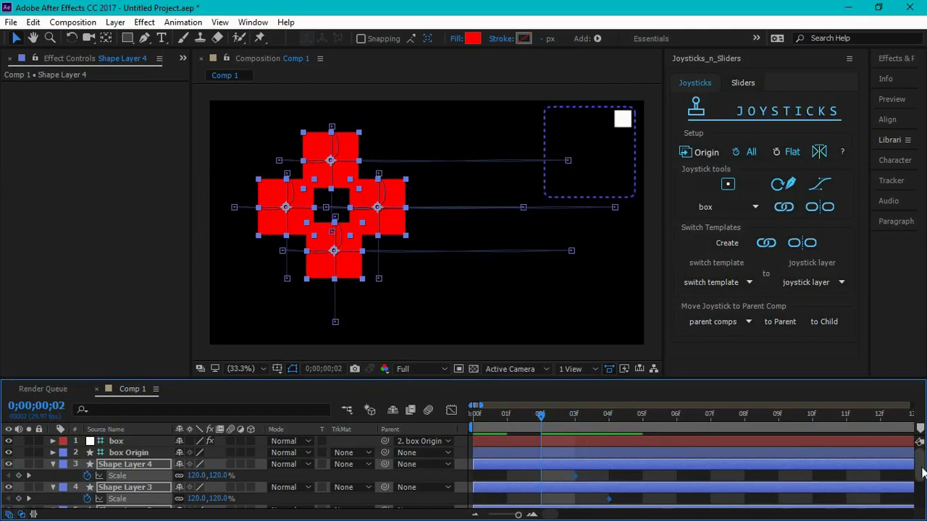
pyautogui.scroll(-3, 923, 472)
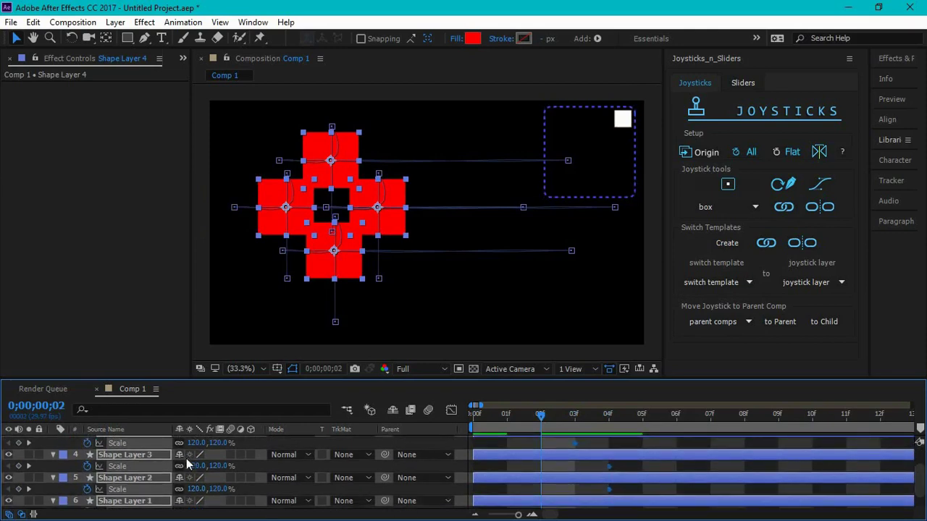
pyautogui.moveTo(190, 467); pyautogui.dragTo(209, 471)
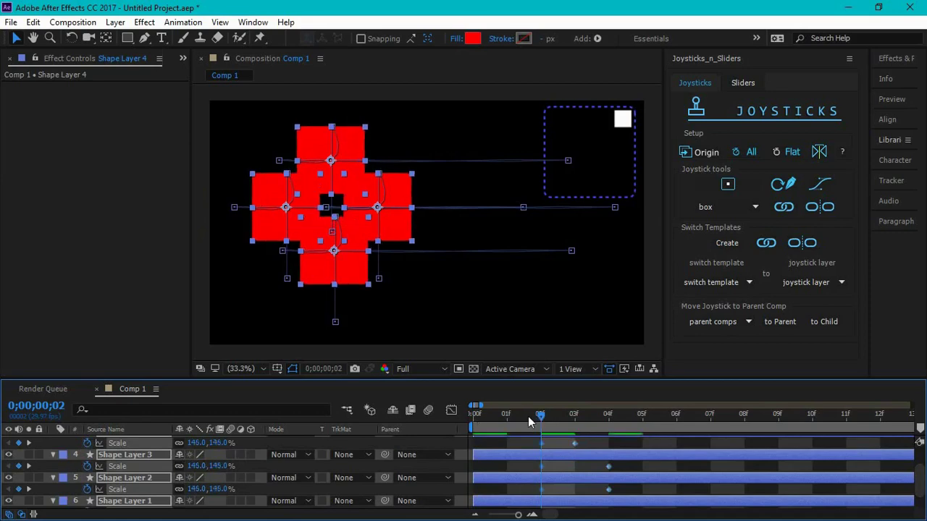
pyautogui.click(506, 418)
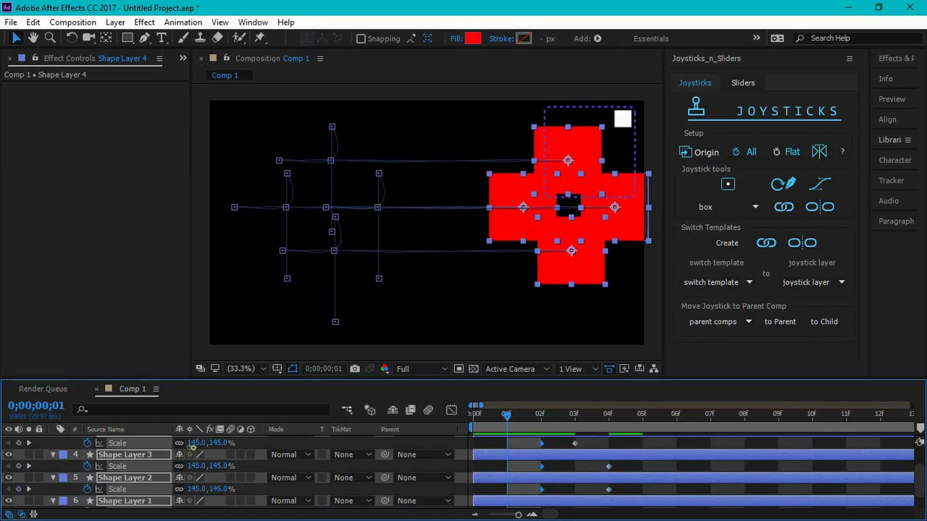
pyautogui.moveTo(192, 443); pyautogui.dragTo(166, 454)
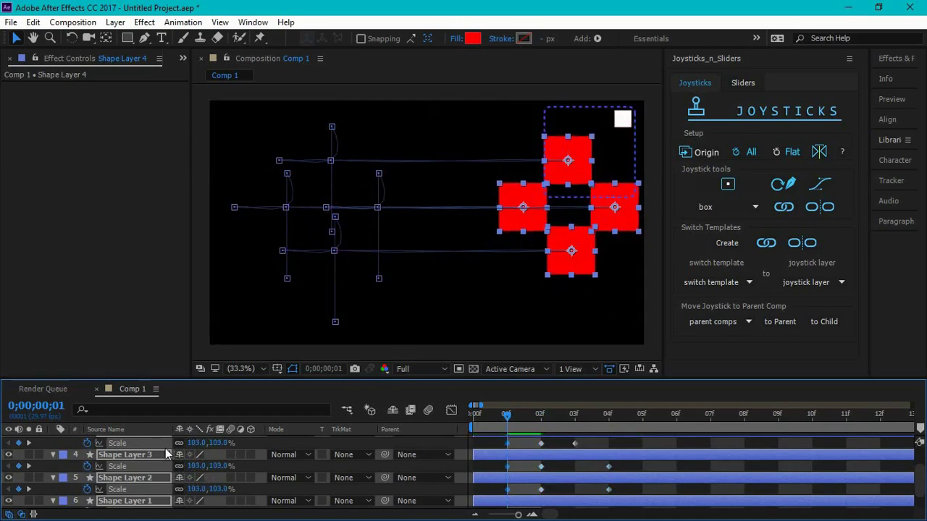
pyautogui.click(598, 418)
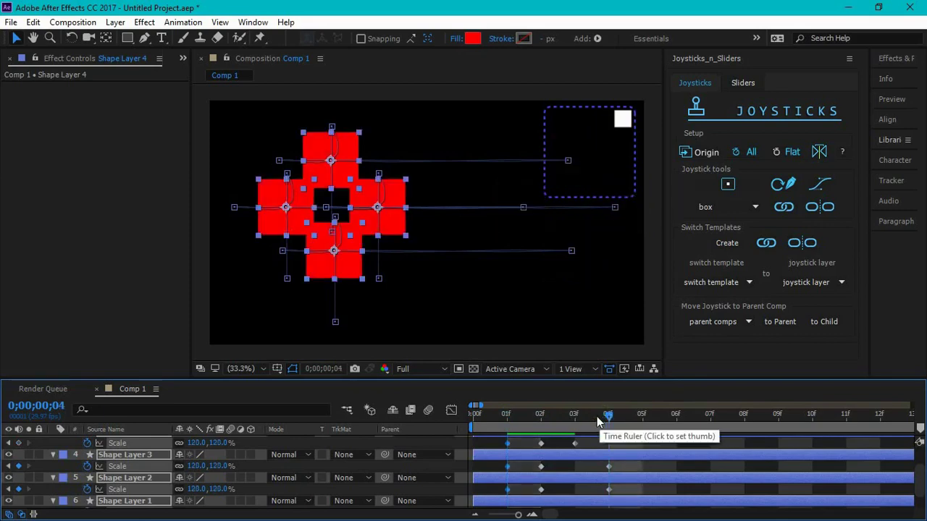
# Keyframe the squares' Rotation at 51° on frame 04 and 0° on frame 03
pyautogui.press('r')
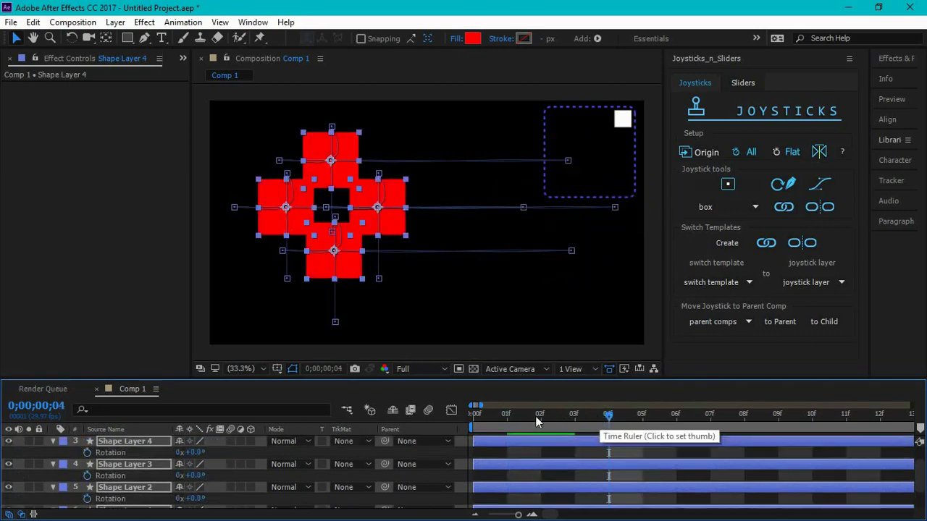
pyautogui.moveTo(194, 453); pyautogui.dragTo(233, 458)
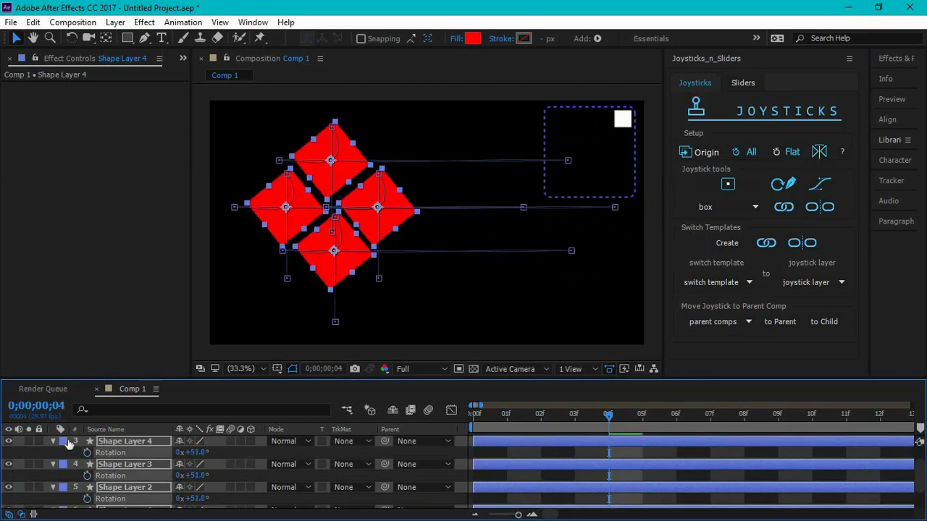
pyautogui.click(87, 452)
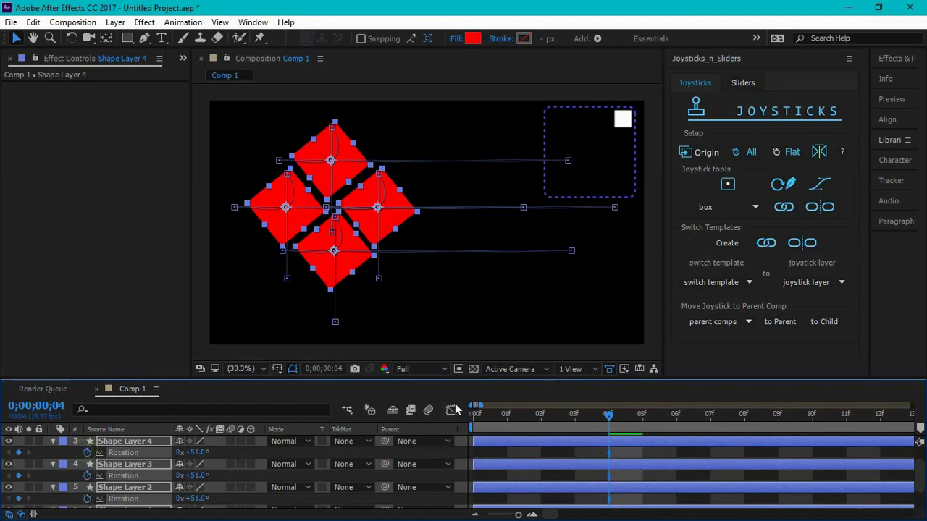
pyautogui.click(574, 419)
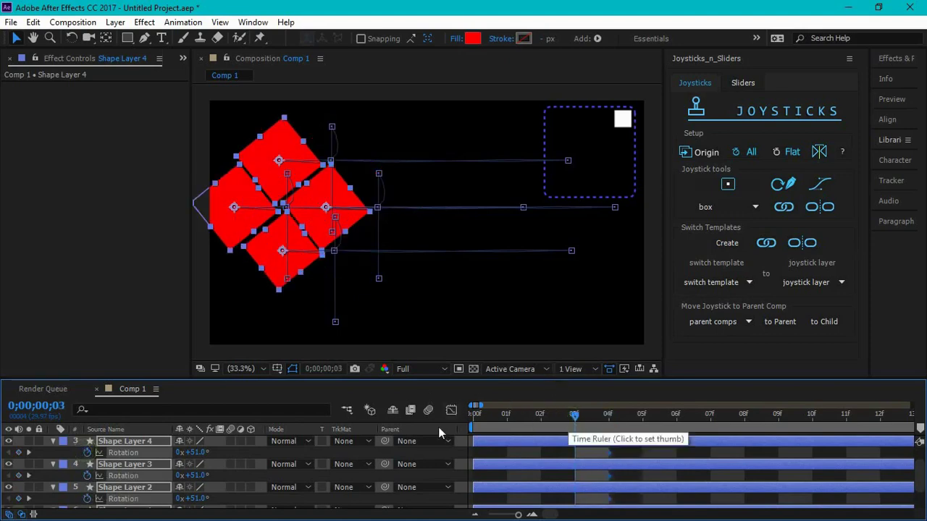
pyautogui.click(193, 452)
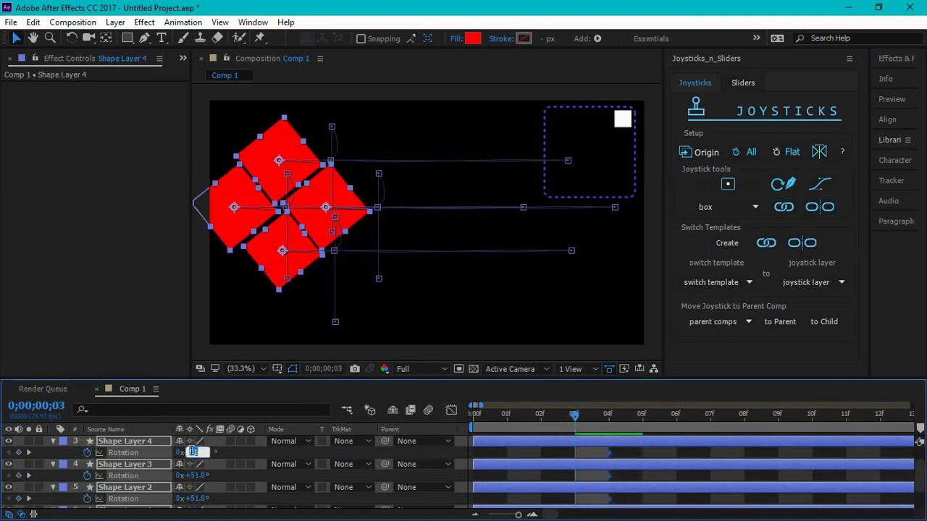
pyautogui.write('0')
pyautogui.press('Return')
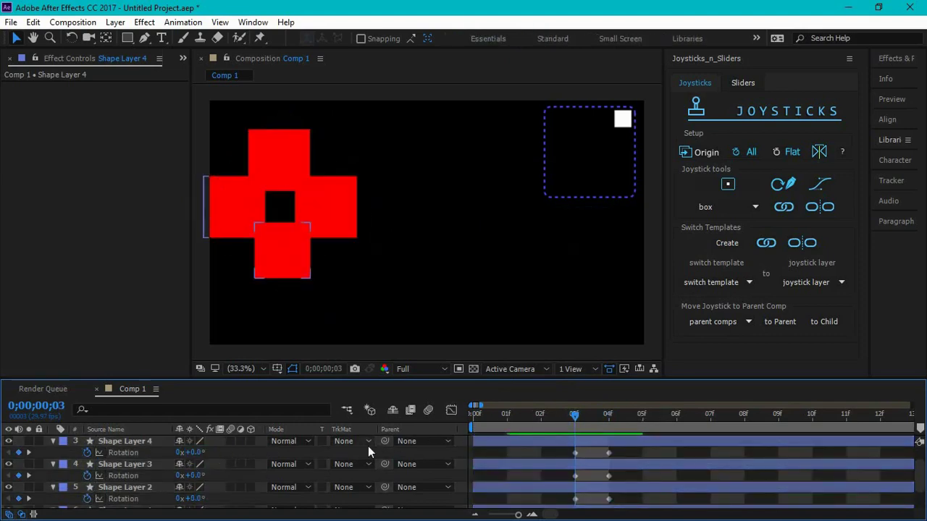
# Select the box layer and link the rotation template to the box joystick
pyautogui.hotkey('ctrl', 'a')
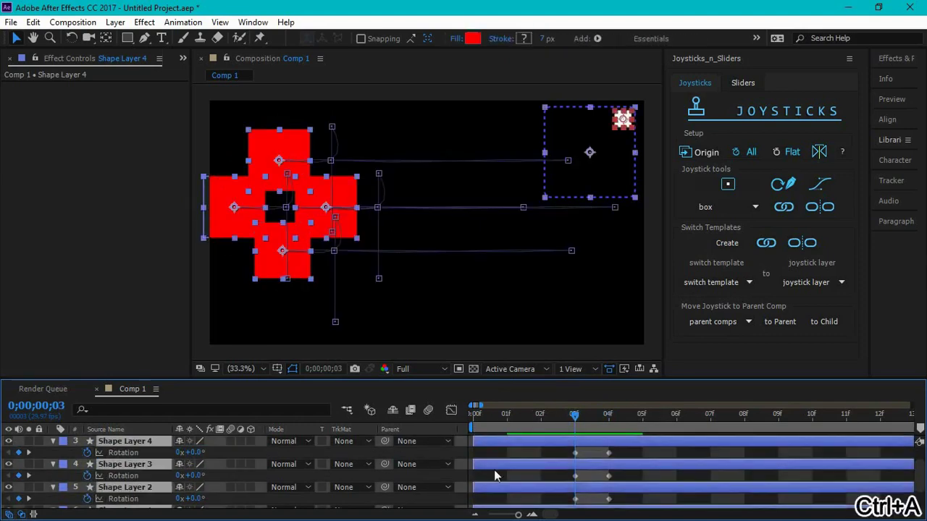
pyautogui.scroll(2, 924, 469)
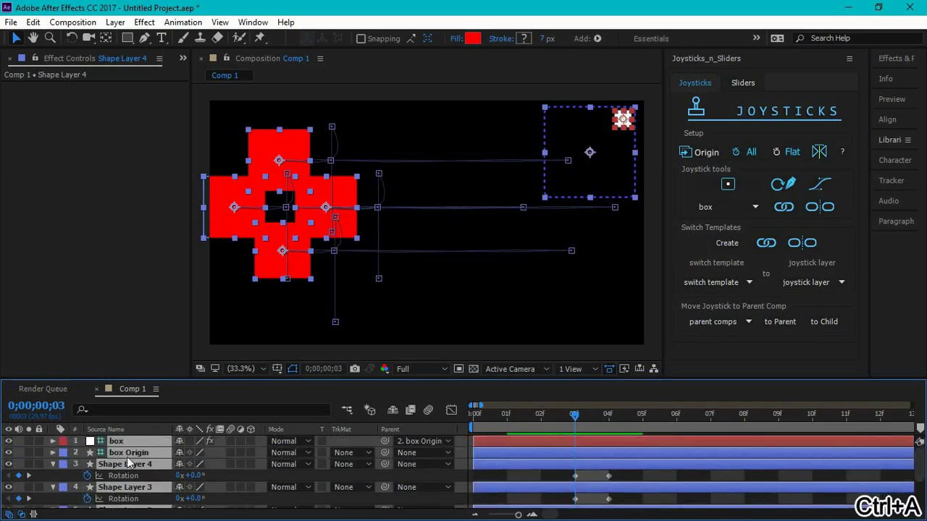
pyautogui.click(110, 431)
pyautogui.keyDown('ctrl'); pyautogui.click(116, 452); pyautogui.keyUp('ctrl')
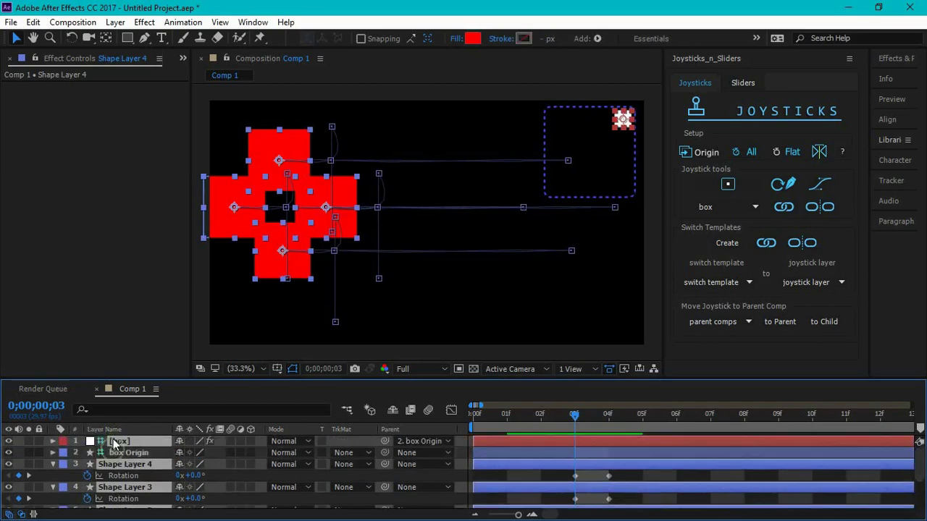
pyautogui.keyDown('ctrl'); pyautogui.click(114, 441); pyautogui.keyUp('ctrl')
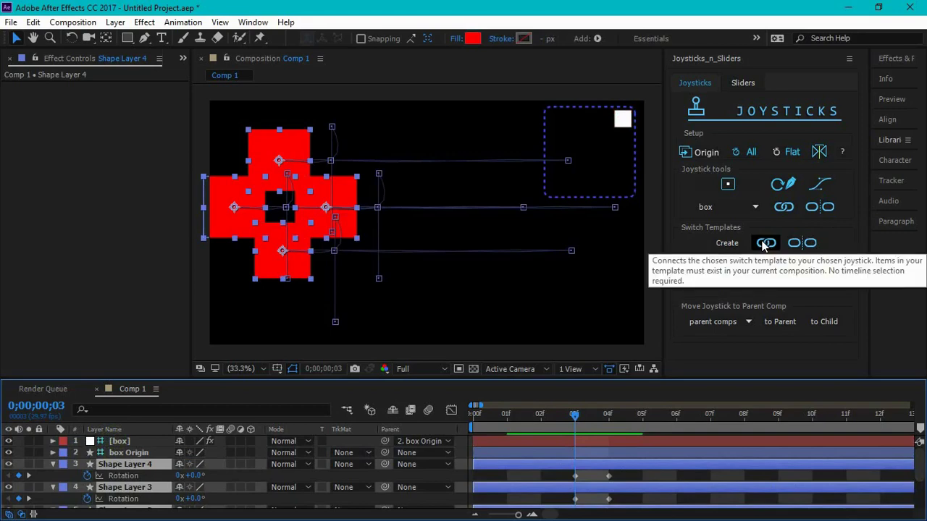
pyautogui.click(784, 208)
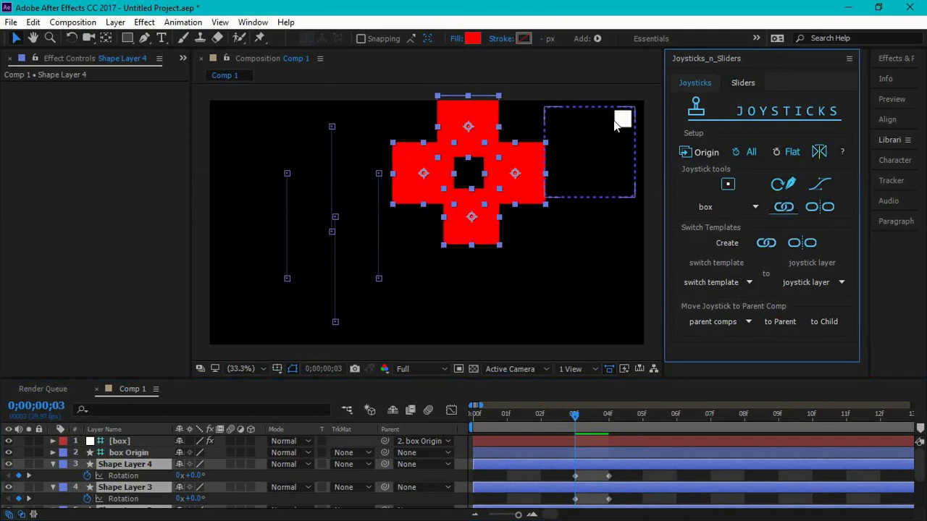
# Move the joystick down-left to tilt the squares, preview from the start, then show the Sliders tools
pyautogui.moveTo(613, 120)
pyautogui.mouseDown()
pyautogui.moveTo(572, 167)
pyautogui.moveTo(630, 134)
pyautogui.moveTo(580, 148)
pyautogui.moveTo(633, 179)
pyautogui.moveTo(562, 139)
pyautogui.moveTo(634, 148)
pyautogui.moveTo(548, 142)
pyautogui.moveTo(560, 134)
pyautogui.mouseUp()
pyautogui.click(609, 416)
pyautogui.moveTo(610, 408); pyautogui.dragTo(475, 429)
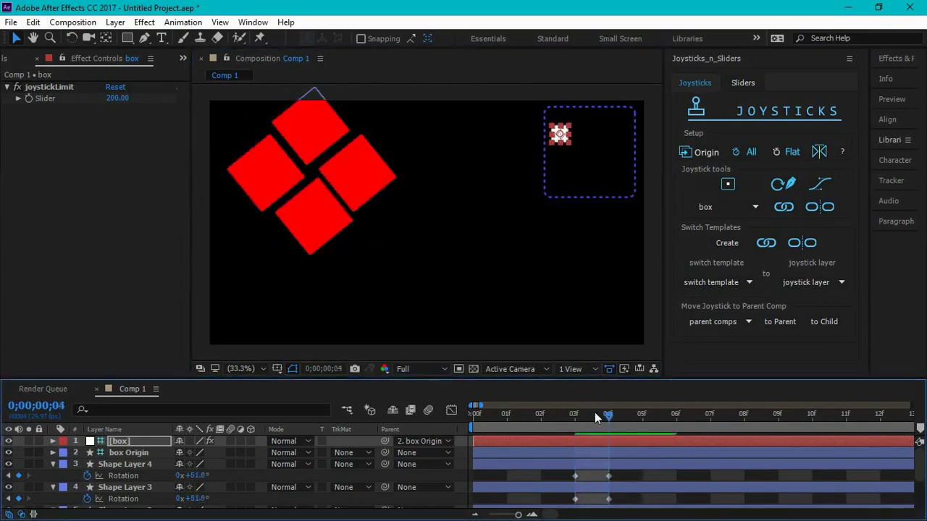
pyautogui.press('Home')
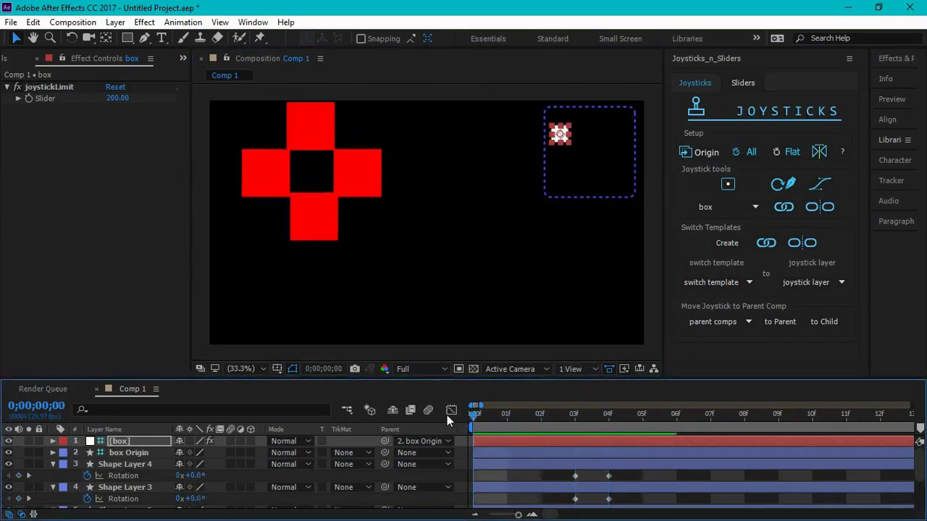
pyautogui.press('space')
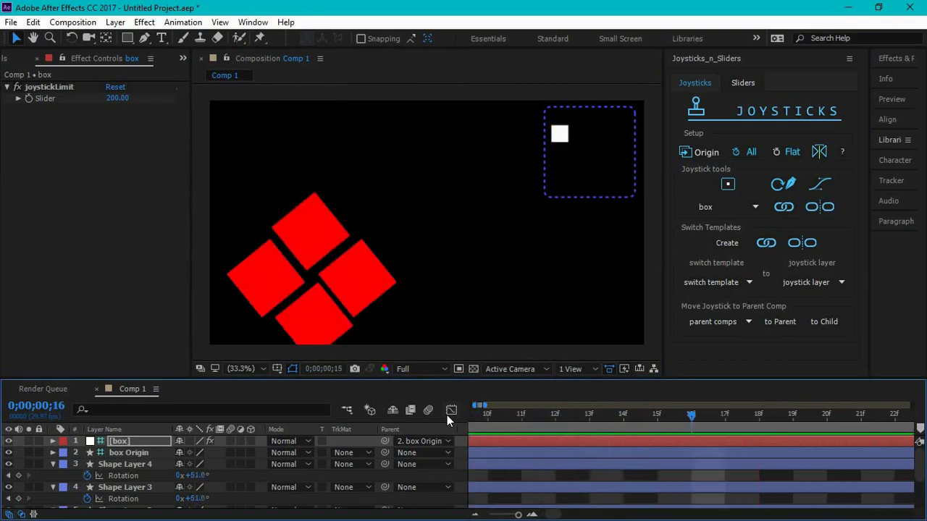
pyautogui.moveTo(519, 515); pyautogui.dragTo(485, 515)
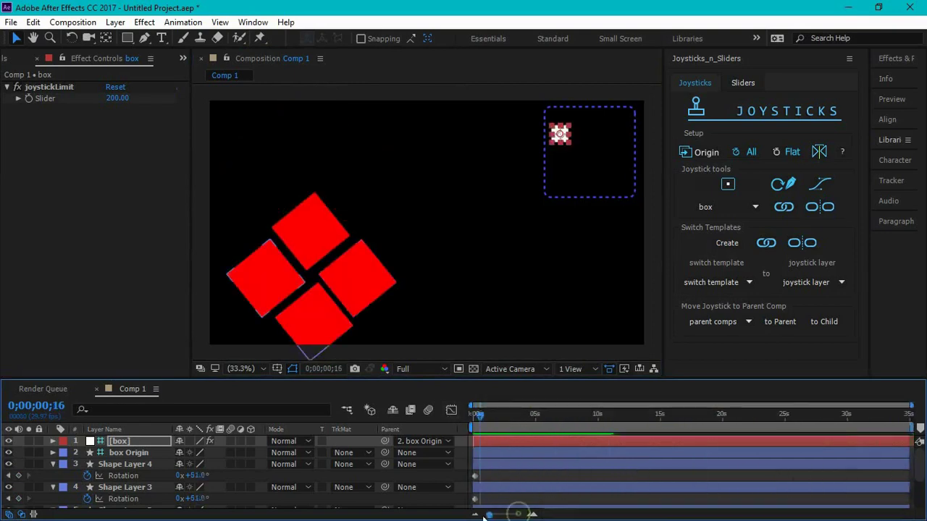
pyautogui.moveTo(482, 429); pyautogui.dragTo(451, 412)
pyautogui.click(460, 430)
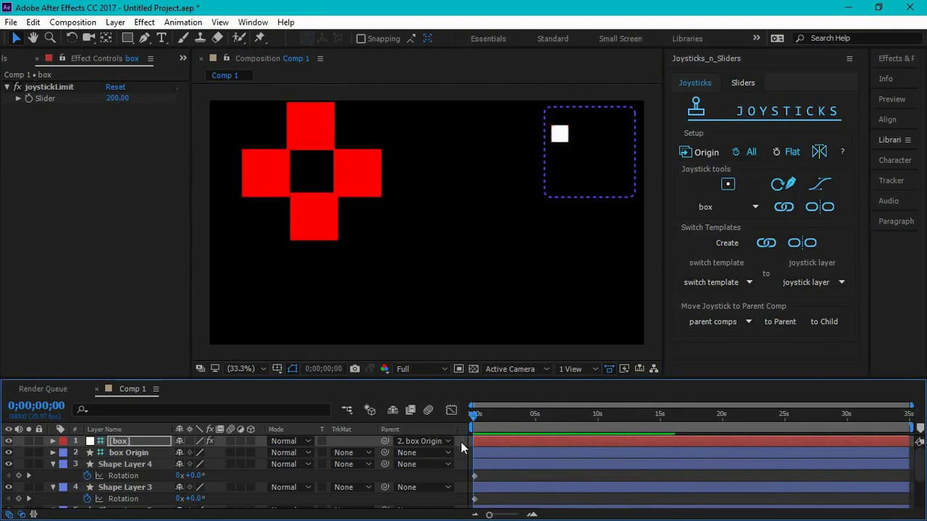
pyautogui.click(741, 83)
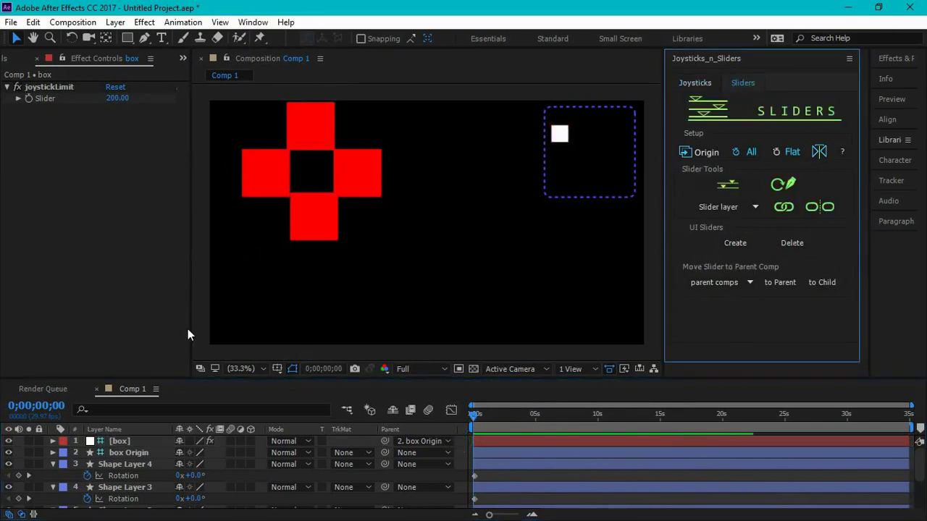
# Collapse Shape Layers 4, 3, 2 and 1 in the timeline
pyautogui.click(52, 465)
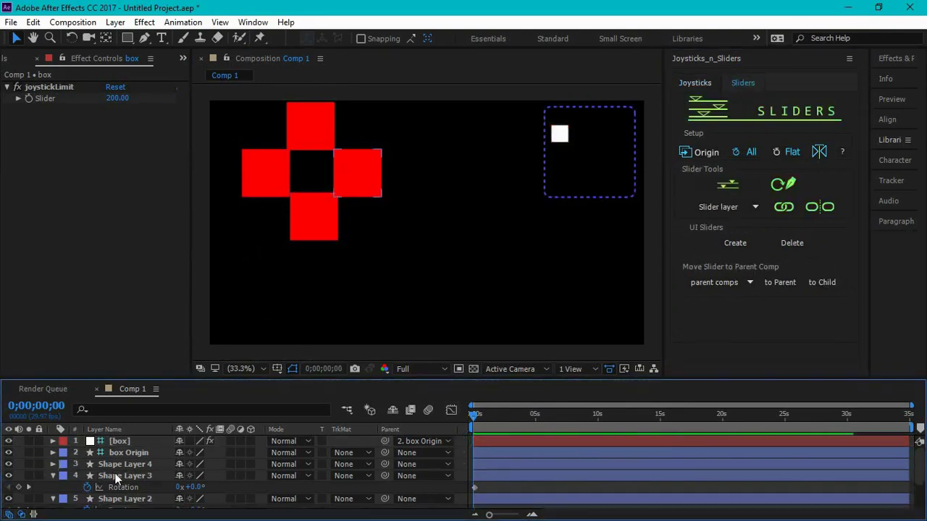
pyautogui.click(52, 477)
pyautogui.click(53, 488)
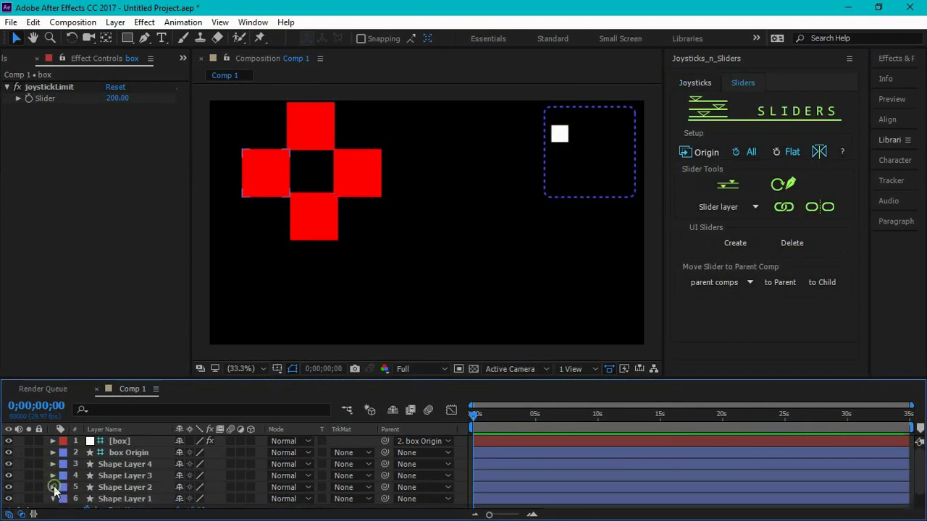
pyautogui.click(52, 499)
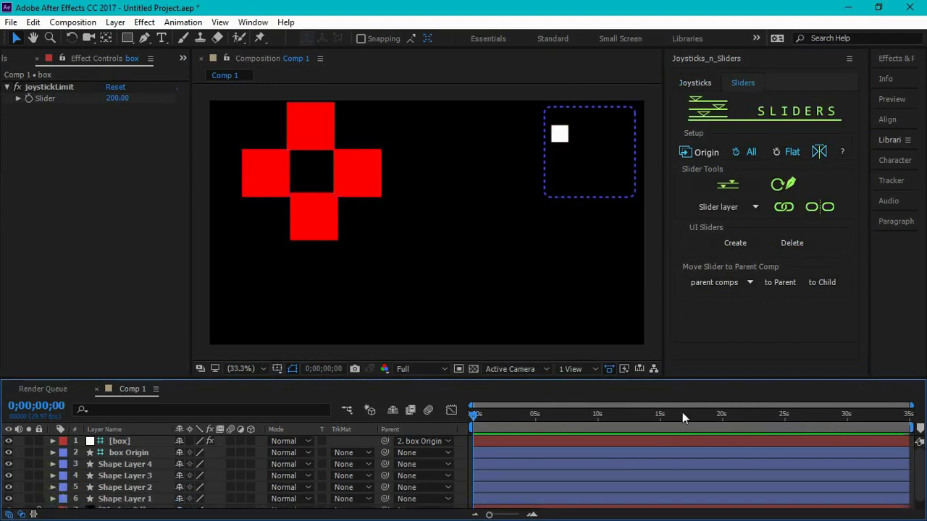
pyautogui.moveTo(922, 476); pyautogui.dragTo(924, 493)
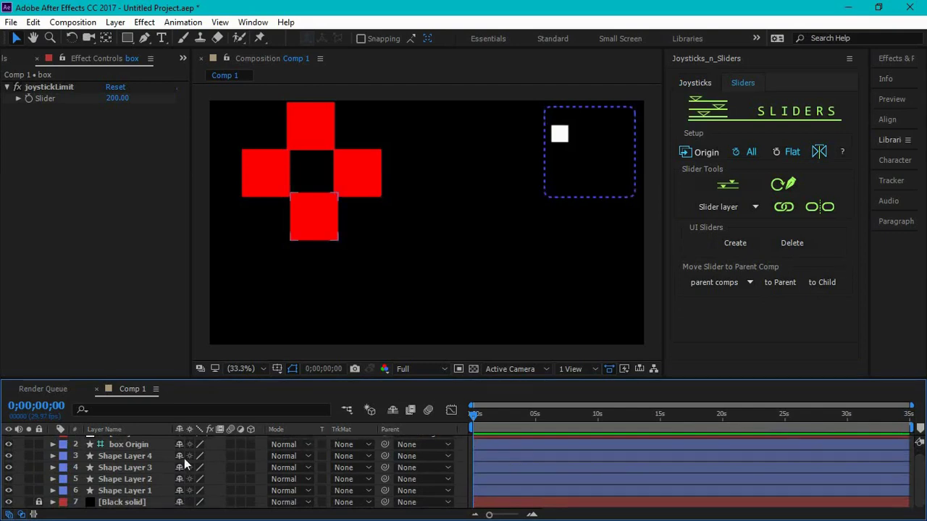
# Remove the squares' Scale keyframes, reset them to 100%, and reveal Shape Layer 4's Position
pyautogui.click(132, 459)
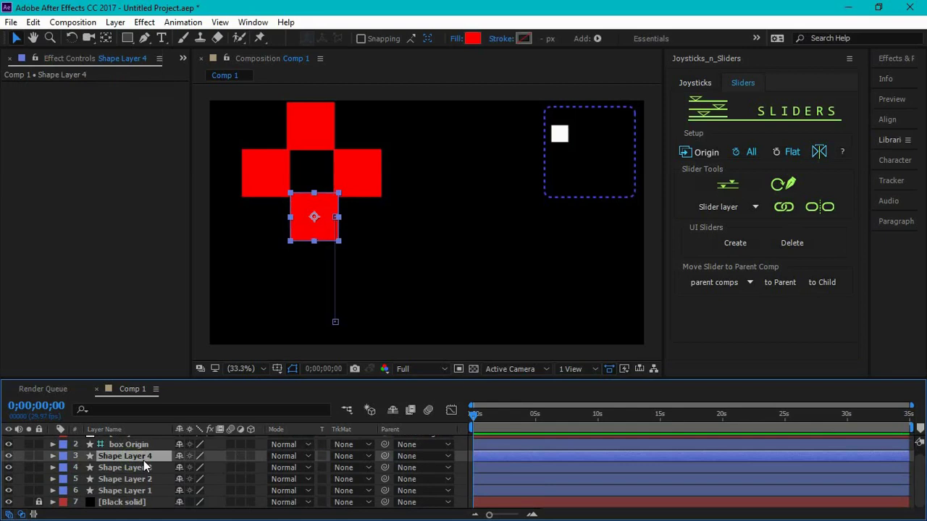
pyautogui.hotkey('ctrl', 'a')
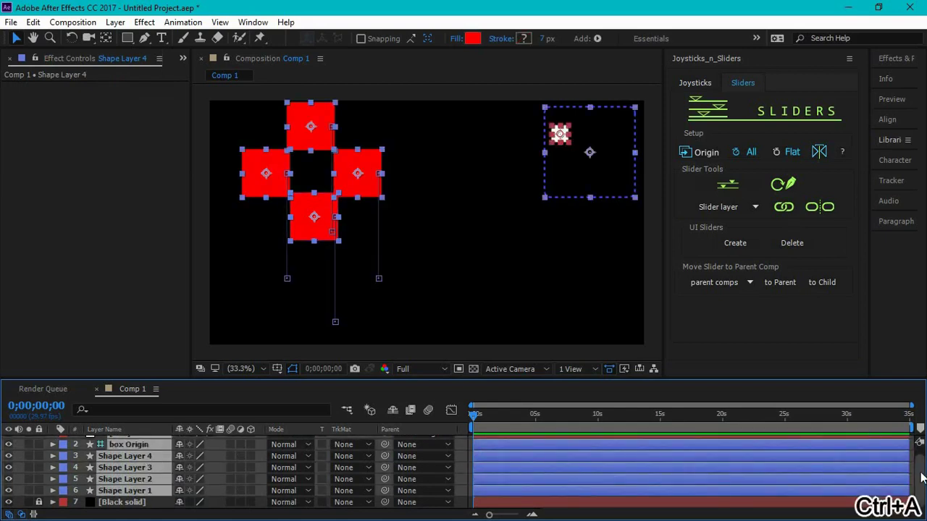
pyautogui.moveTo(922, 478); pyautogui.dragTo(920, 471)
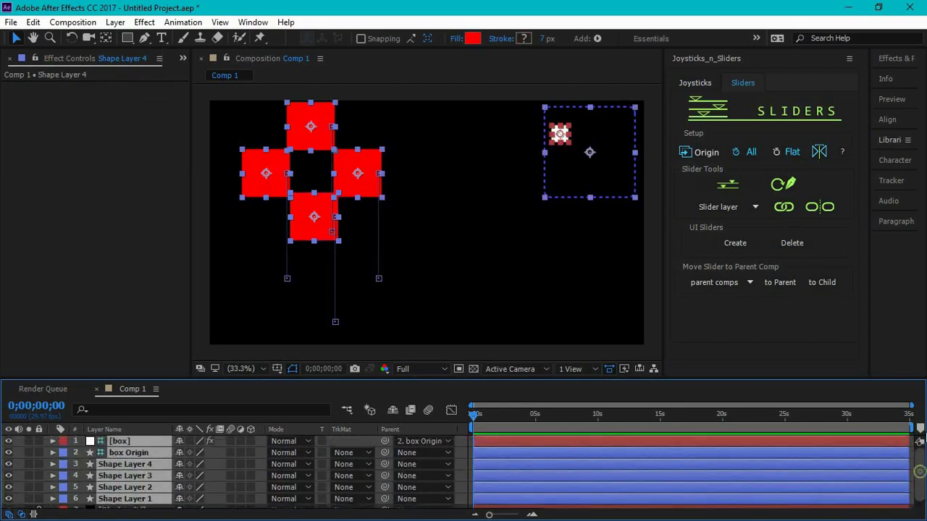
pyautogui.keyDown('ctrl'); pyautogui.click(158, 441); pyautogui.keyUp('ctrl')
pyautogui.keyDown('ctrl'); pyautogui.click(160, 452); pyautogui.keyUp('ctrl')
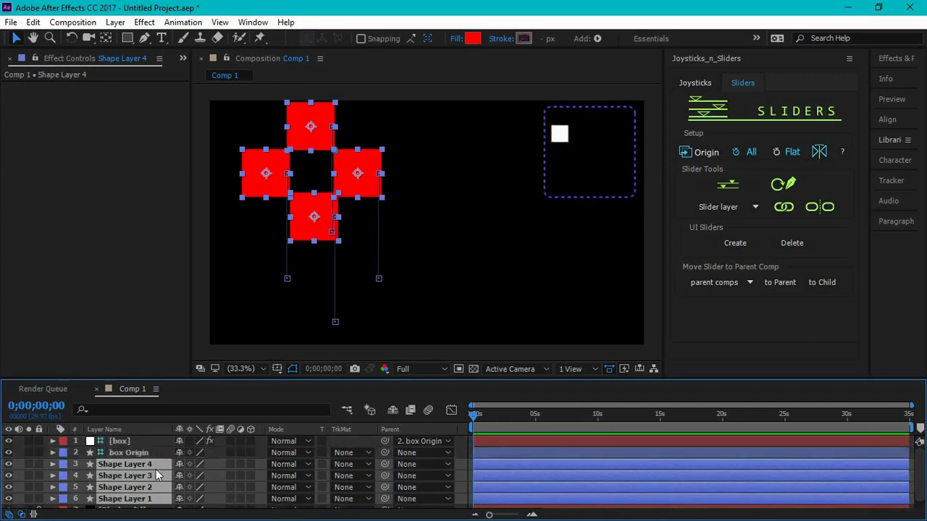
pyautogui.press('s')
pyautogui.click(87, 476)
pyautogui.write('100')
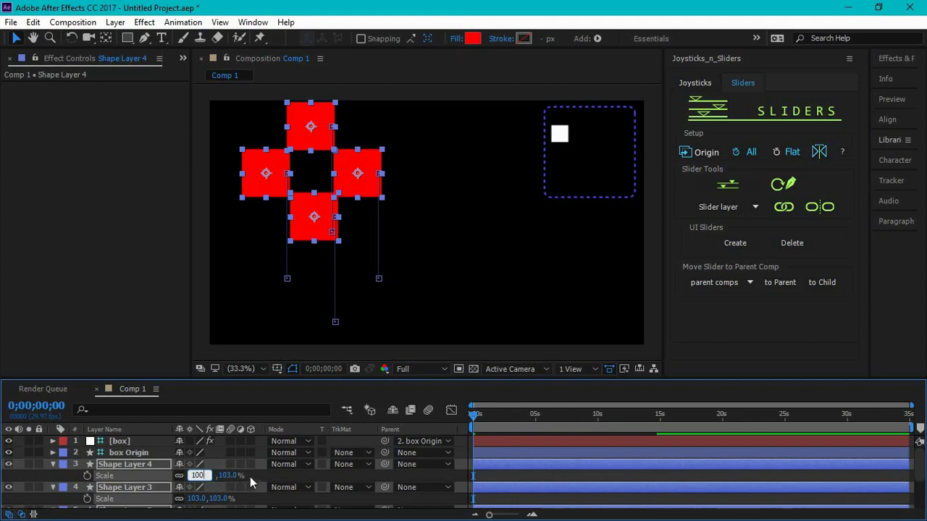
pyautogui.press('Return')
pyautogui.click(143, 465)
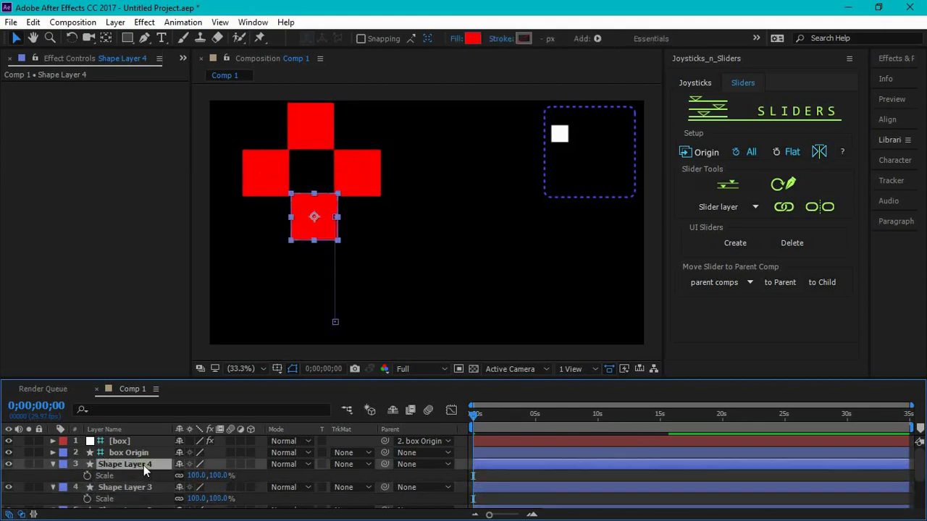
pyautogui.hotkey('alt', 'shift', 'p')
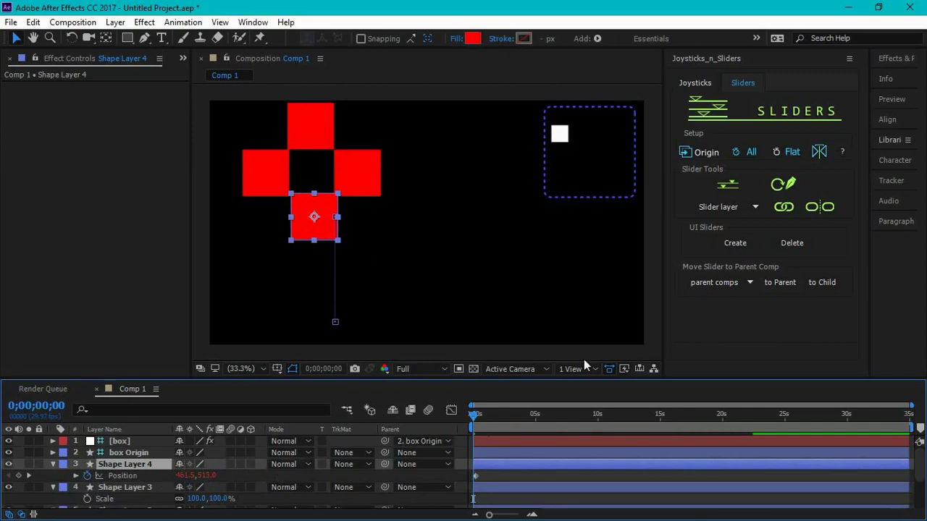
# Select the four shape layers, leaving out box and box Origin
pyautogui.hotkey('ctrl', 'a')
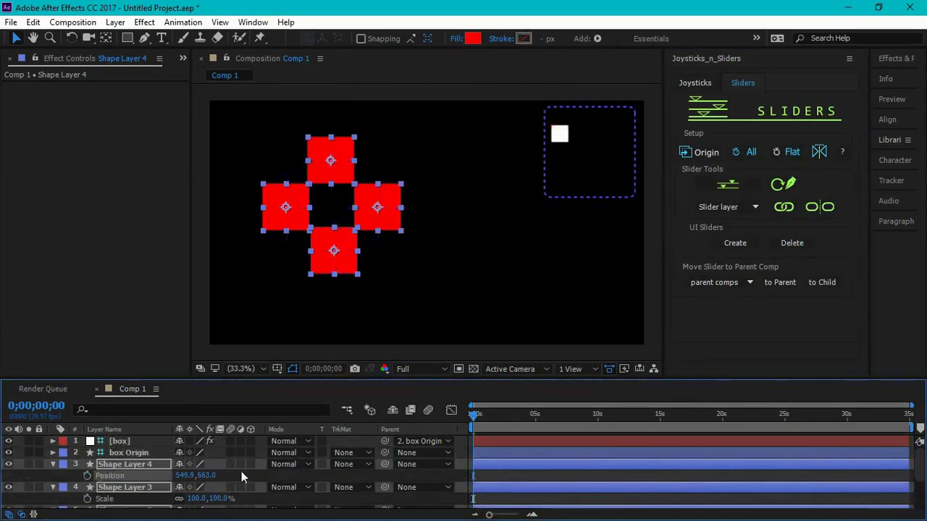
pyautogui.scroll(-2, 783, 468)
pyautogui.scroll(2, 114, 488)
pyautogui.click(115, 488)
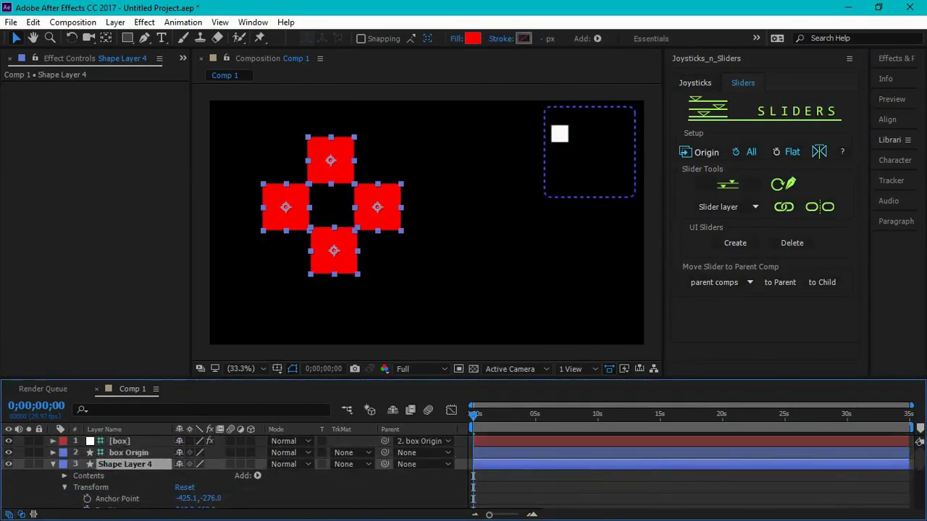
pyautogui.scroll(-4, 919, 446)
pyautogui.scroll(4, 920, 457)
pyautogui.scroll(-4, 924, 475)
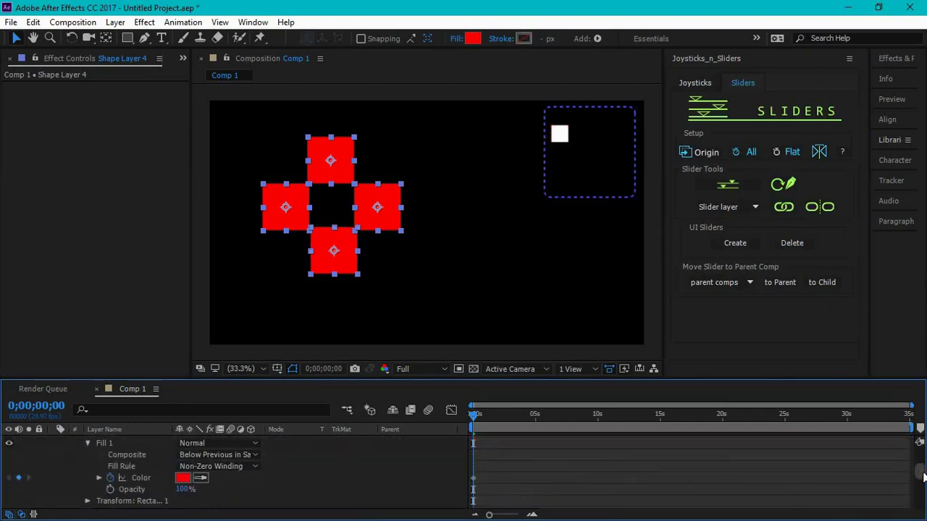
pyautogui.scroll(4, 94, 464)
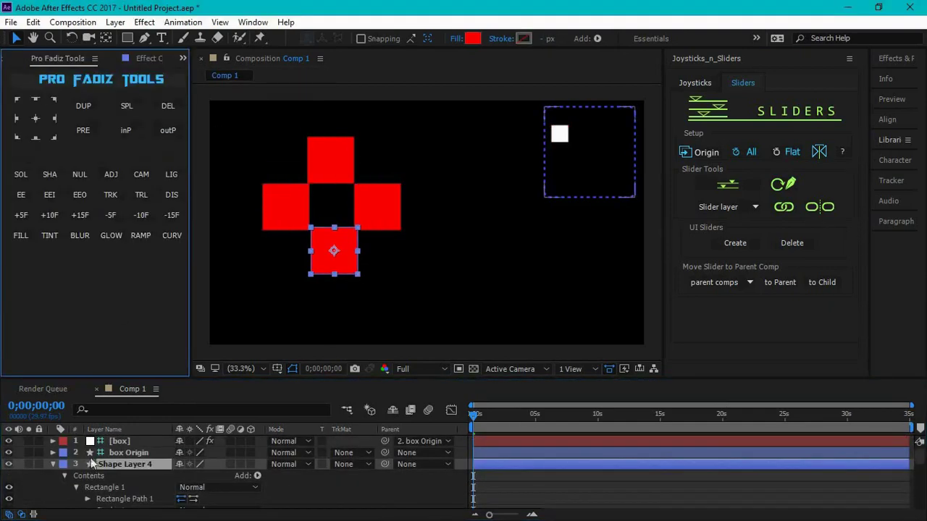
# Set the bottom square's Fill Color to ffffff, collapse Shape Layer 3, and save the project
pyautogui.click(93, 464)
pyautogui.scroll(-3, 217, 478)
pyautogui.click(182, 473)
pyautogui.write('ffffff')
pyautogui.press('Return')
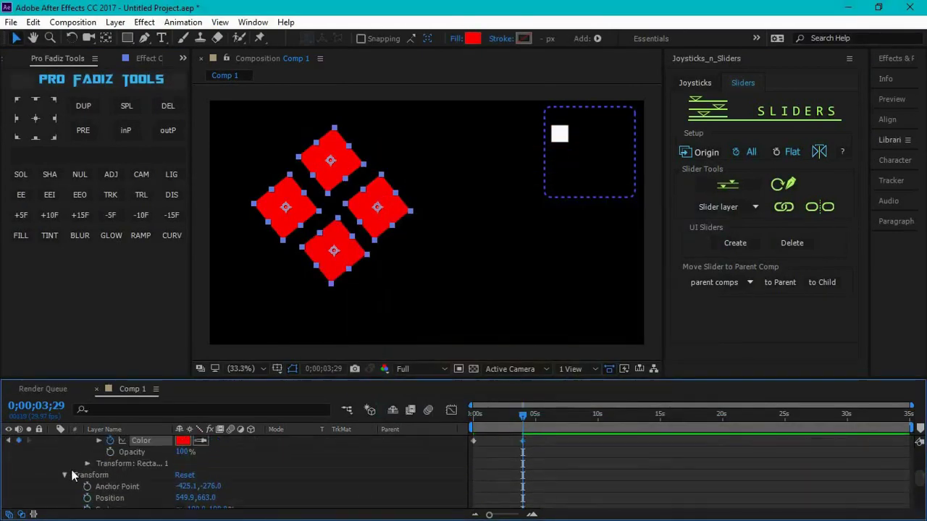
pyautogui.click(52, 468)
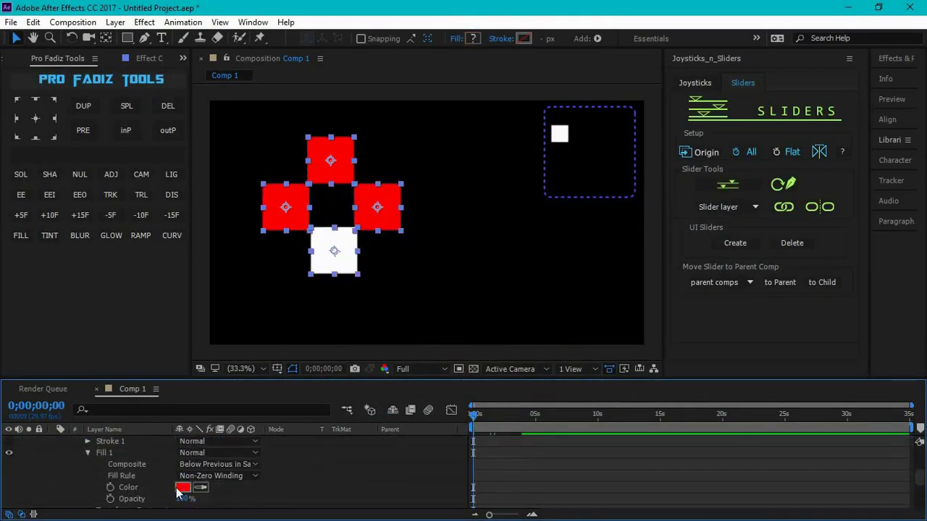
pyautogui.hotkey('ctrl', 's')
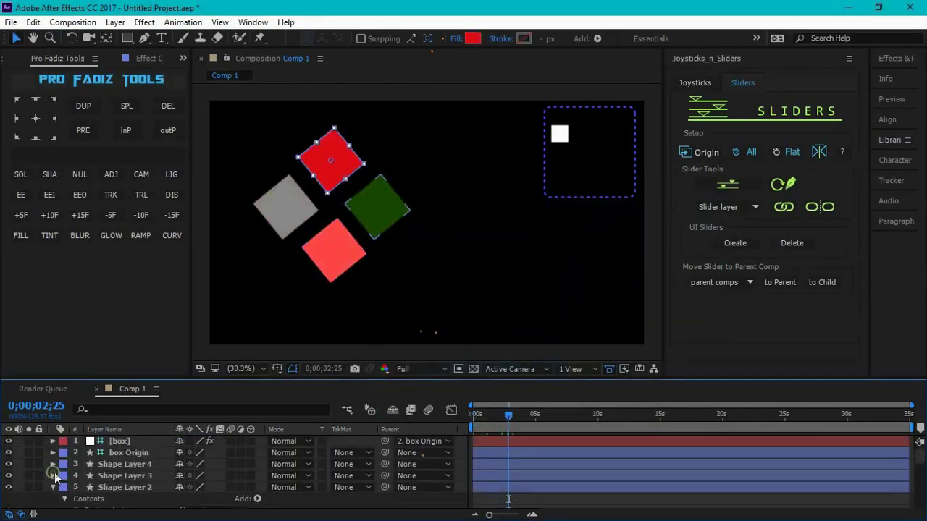
# Select all layers and reveal their keyframed fill-colour properties with U
pyautogui.hotkey('ctrl', 'a')
pyautogui.press('u')
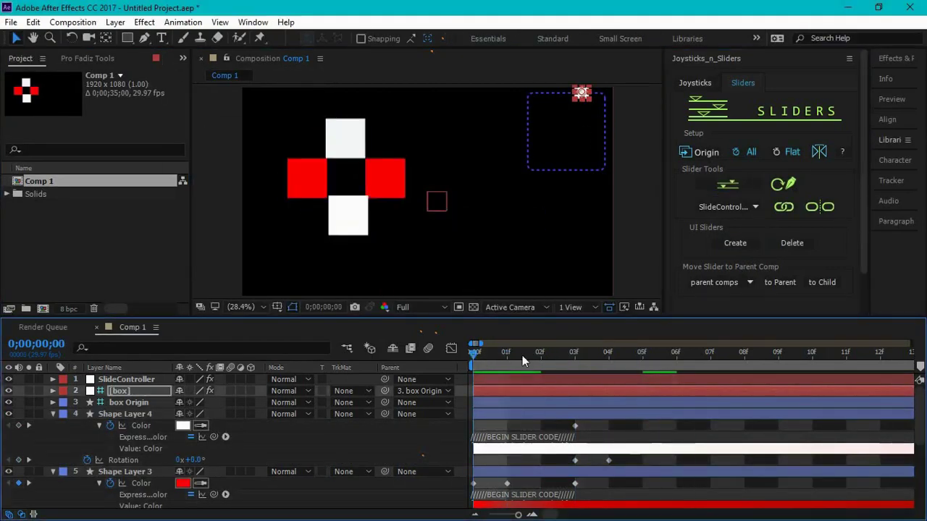
# Create an on-screen slider for the SlideController and move it below the cross
pyautogui.hotkey('ctrl', 'a')
pyautogui.click(127, 379)
pyautogui.click(735, 243)
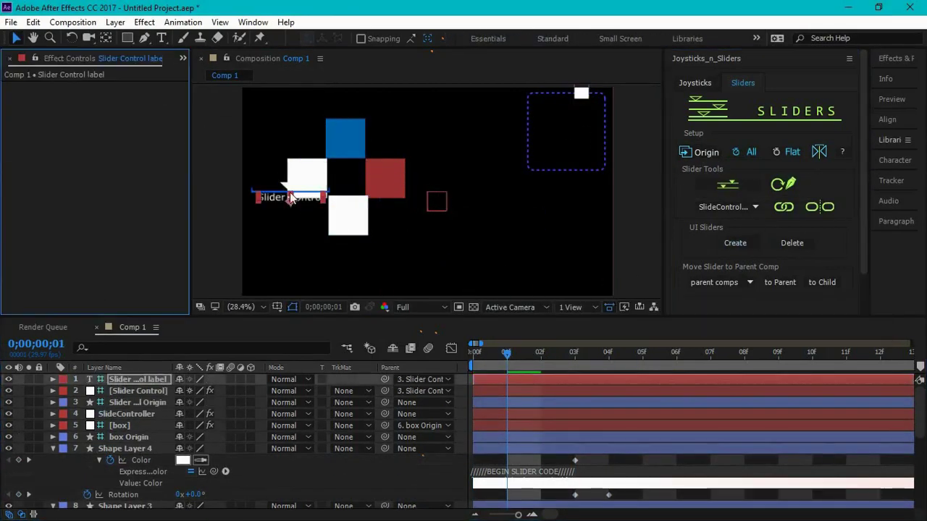
pyautogui.moveTo(288, 197); pyautogui.dragTo(289, 238)
pyautogui.moveTo(263, 182); pyautogui.dragTo(261, 233)
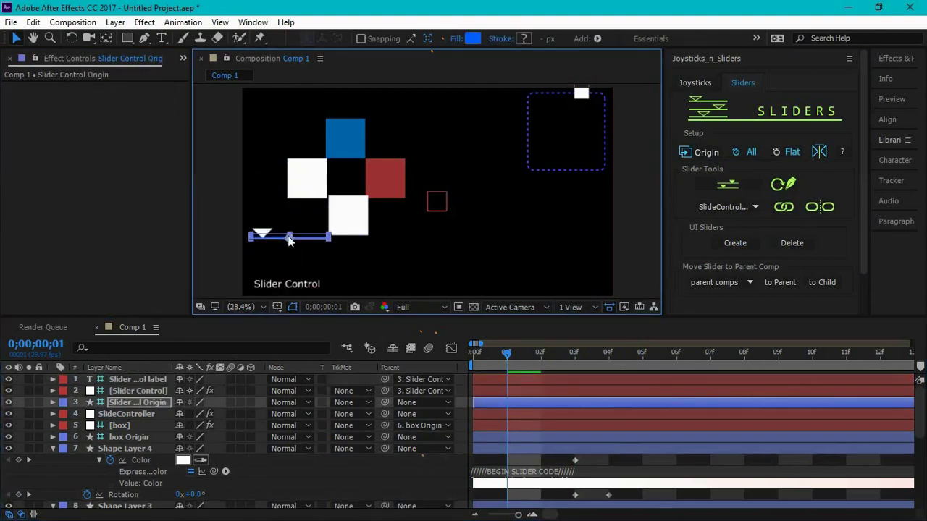
# Enlarge the Slider Control to 131% Slider Scale
pyautogui.click(137, 391)
pyautogui.click(51, 87)
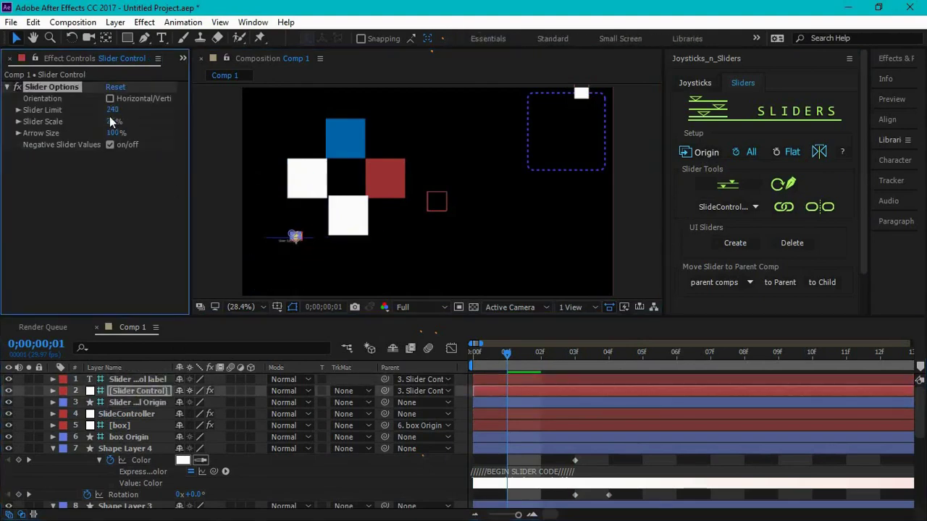
pyautogui.moveTo(138, 119); pyautogui.dragTo(181, 120)
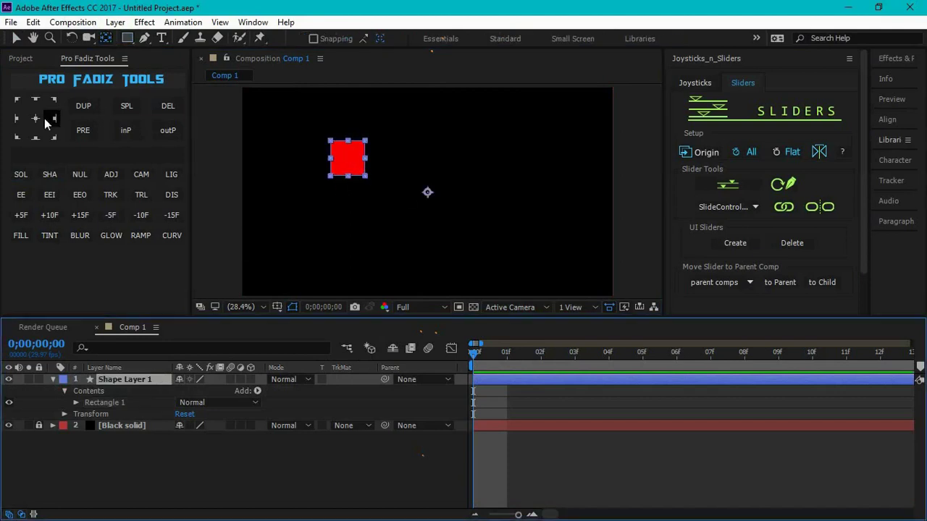
# Duplicate the red square and nudge the copies into a four-square cross
pyautogui.click(81, 105)
pyautogui.click(81, 105)
pyautogui.click(82, 106)
pyautogui.hotkey('shift', 'Down')
pyautogui.hotkey('shift', 'Down')
pyautogui.hotkey('shift', 'Down')
pyautogui.hotkey('shift', 'Left')
pyautogui.hotkey('shift', 'Left')
pyautogui.hotkey('shift', 'Left')
pyautogui.click(124, 391)
pyautogui.hotkey('shift', 'Right')
pyautogui.hotkey('shift', 'Right')
pyautogui.hotkey('shift', 'Right')
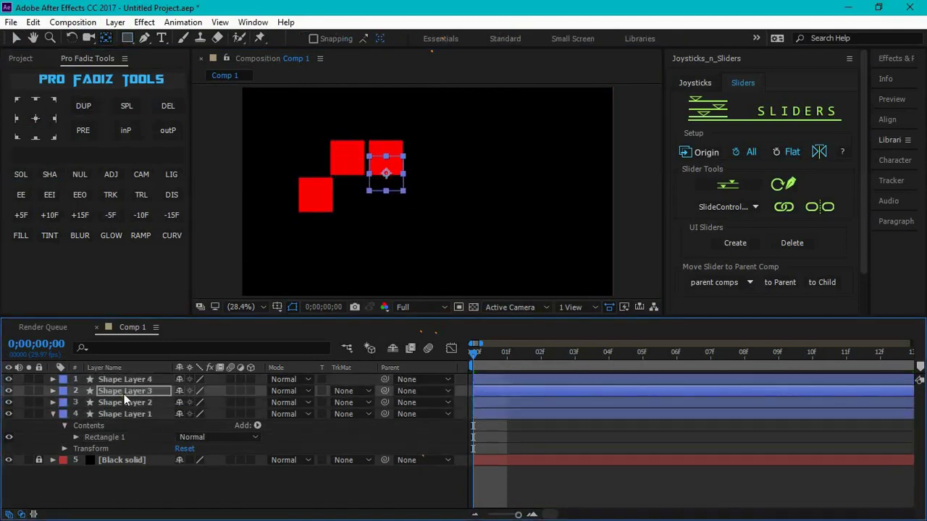
pyautogui.hotkey('shift', 'Down')
pyautogui.hotkey('shift', 'Down')
pyautogui.hotkey('shift', 'Down')
pyautogui.click(138, 403)
pyautogui.hotkey('shift', 'Down')
pyautogui.hotkey('shift', 'Down')
pyautogui.hotkey('shift', 'Down')
# Select all four squares and create a named slider controller for them
pyautogui.hotkey('ctrl', 'a')
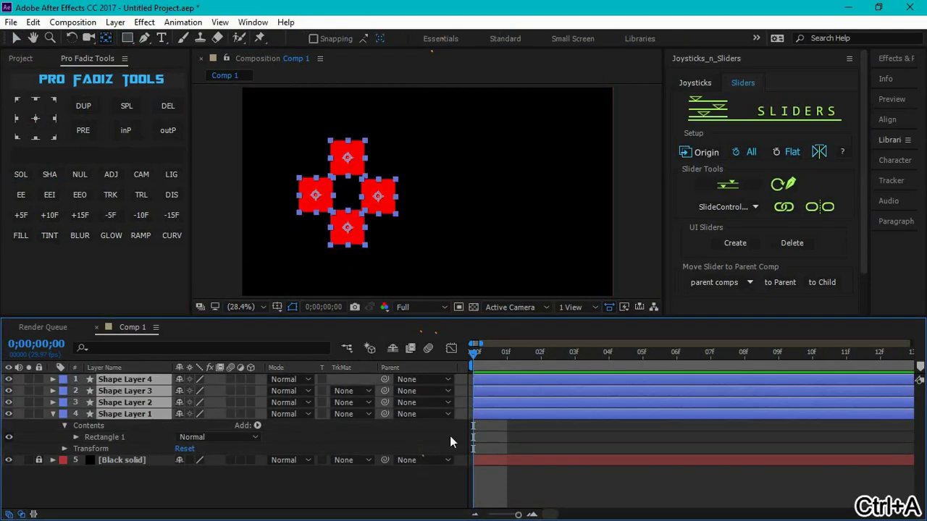
pyautogui.click(186, 434)
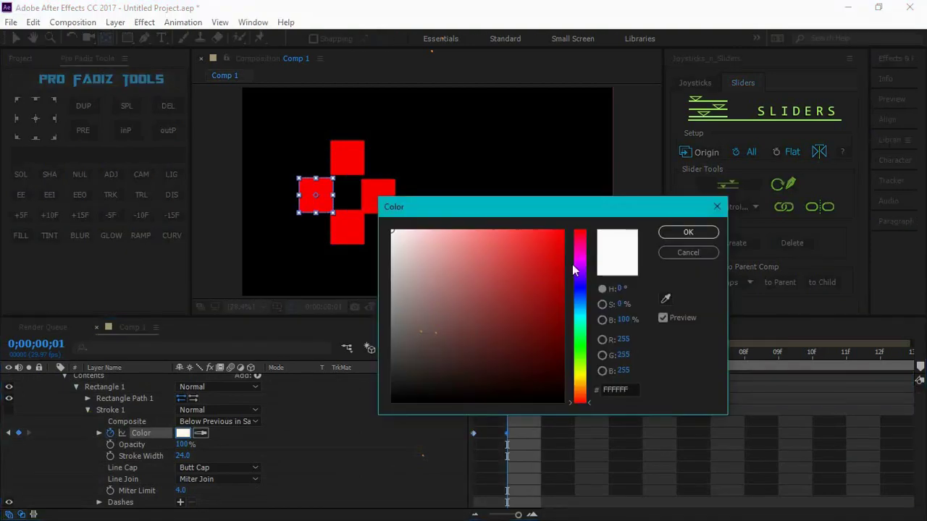
pyautogui.click(689, 234)
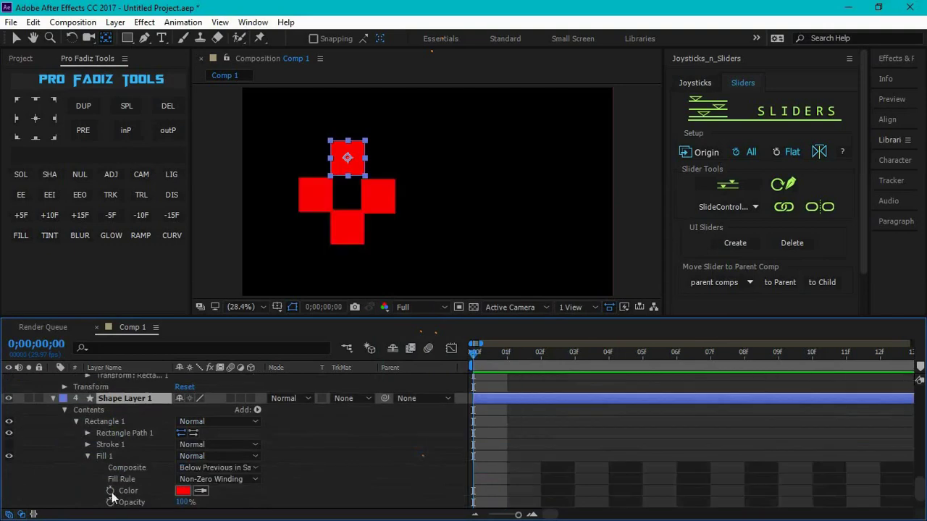
pyautogui.hotkey('ctrl', 'a')
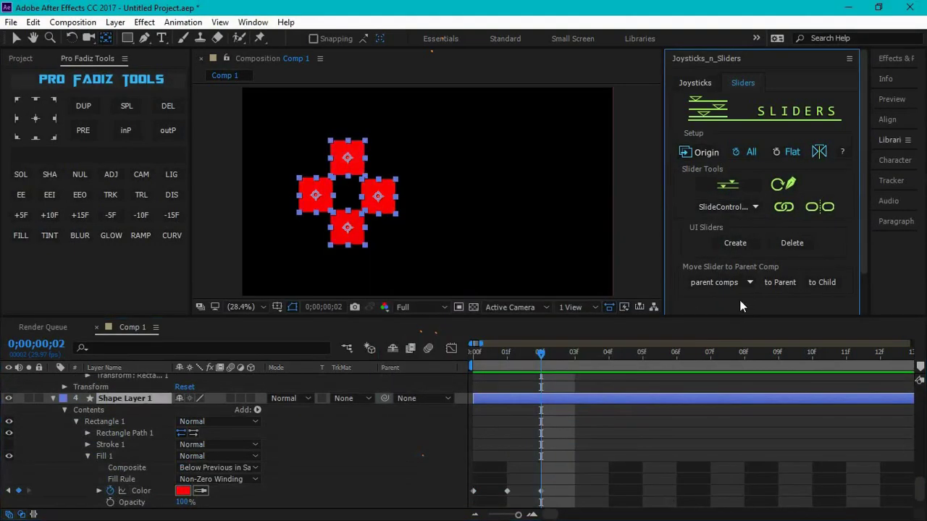
pyautogui.click(735, 243)
pyautogui.click(515, 281)
pyautogui.hotkey('ctrl', 'a')
# Create on-screen sliders for the SlideController and test recolouring the squares
pyautogui.click(124, 380)
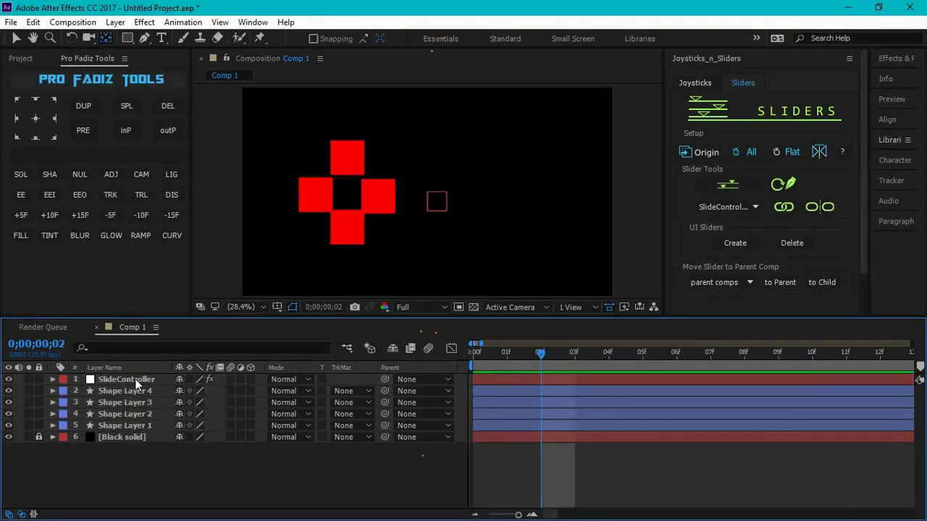
pyautogui.click(735, 242)
pyautogui.moveTo(321, 164); pyautogui.dragTo(291, 166)
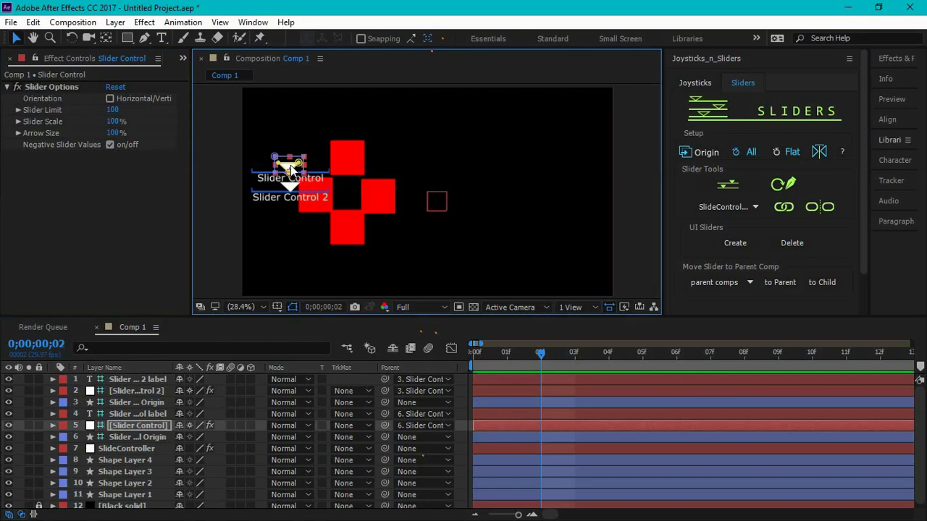
pyautogui.moveTo(290, 166); pyautogui.dragTo(308, 169)
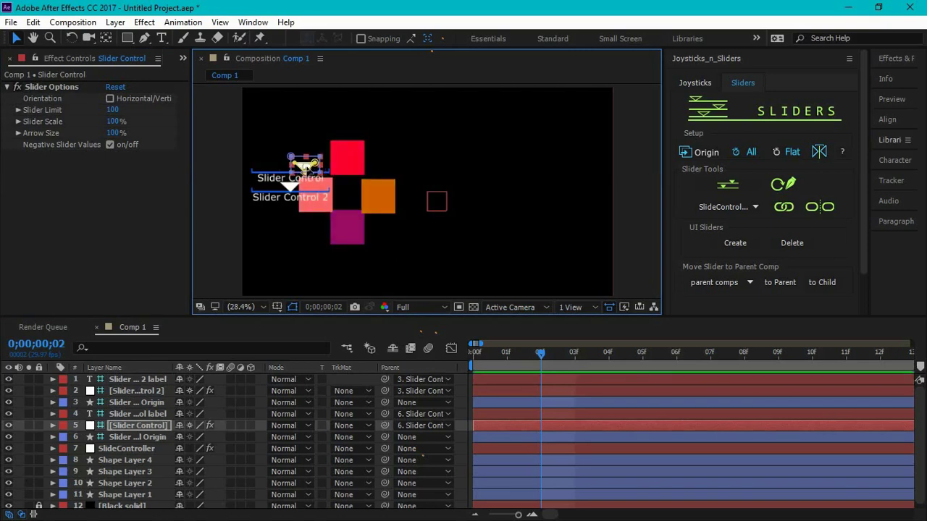
pyautogui.moveTo(309, 167)
pyautogui.mouseDown()
pyautogui.moveTo(321, 177)
pyautogui.moveTo(312, 184)
pyautogui.moveTo(274, 185)
pyautogui.moveTo(314, 167)
pyautogui.mouseUp()
pyautogui.click(317, 187)
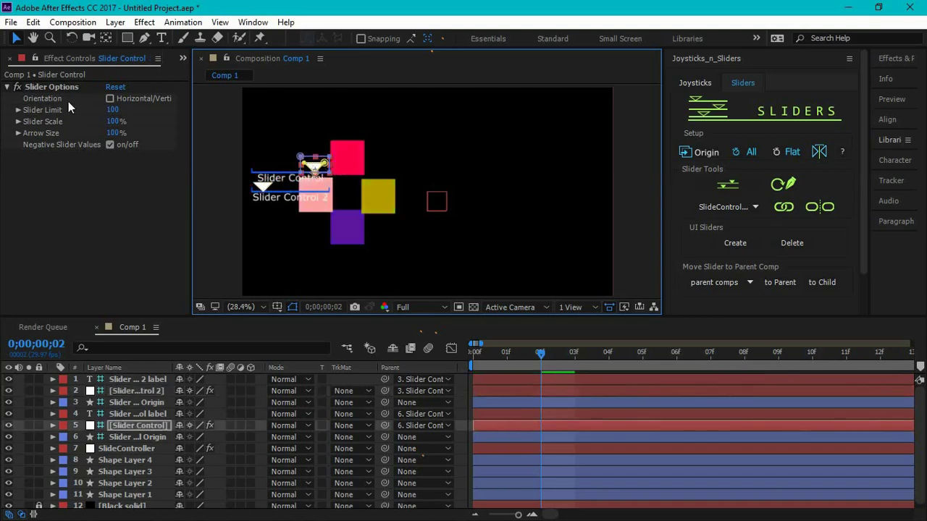
# Set Slider Limit to 118, Slider Scale to 205% and Arrow Size to 127%
pyautogui.moveTo(112, 110); pyautogui.dragTo(137, 109)
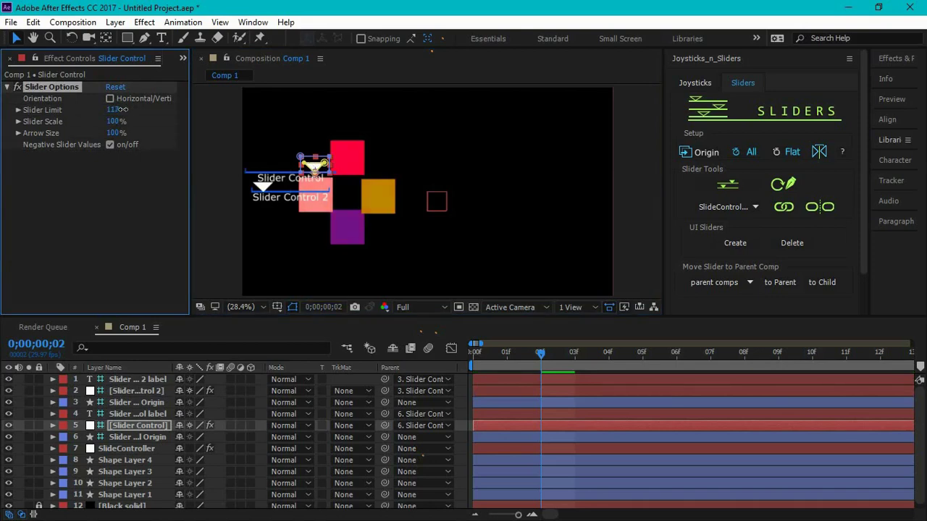
pyautogui.moveTo(125, 119)
pyautogui.mouseDown()
pyautogui.moveTo(194, 118)
pyautogui.moveTo(193, 126)
pyautogui.mouseUp()
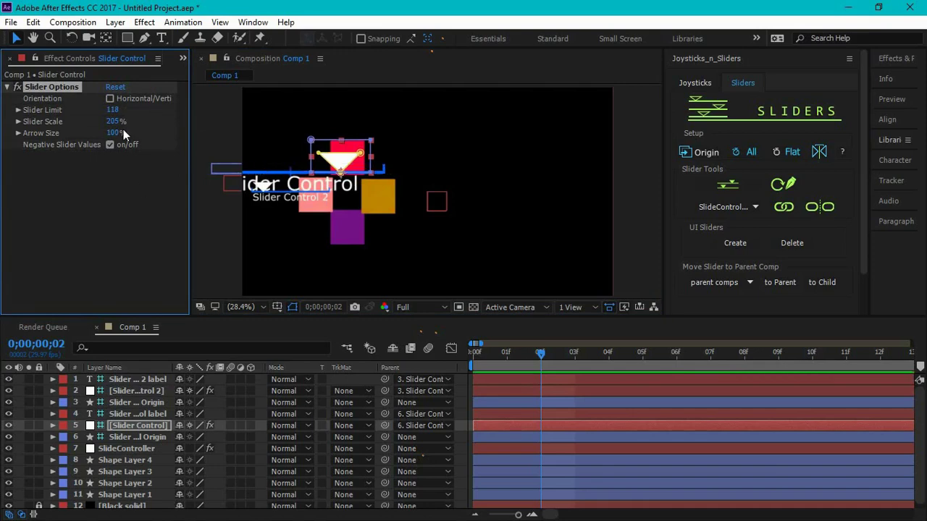
pyautogui.moveTo(118, 133); pyautogui.dragTo(129, 131)
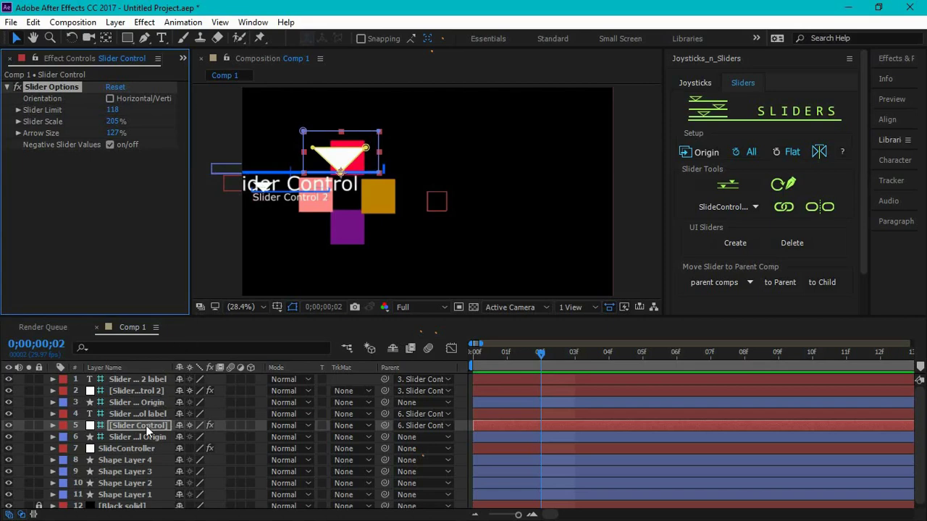
pyautogui.moveTo(340, 150); pyautogui.dragTo(273, 158)
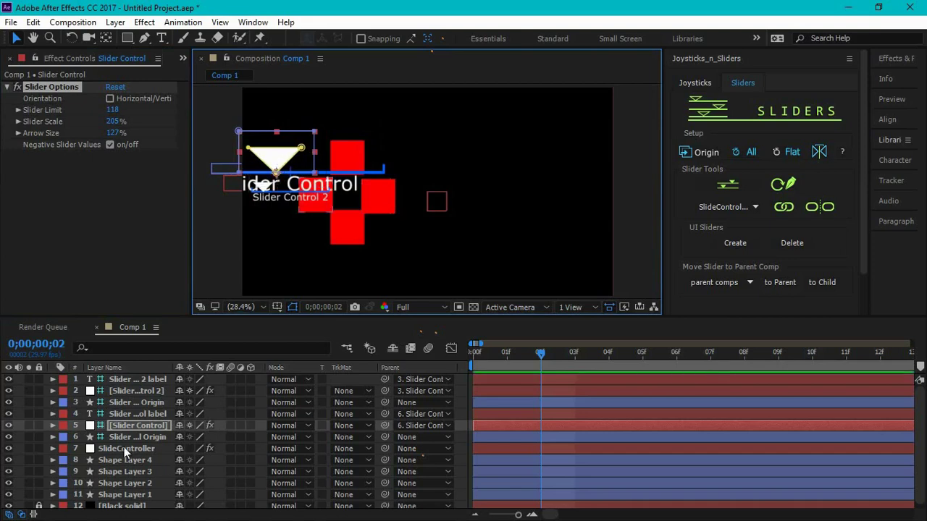
# Check the Slider Control's properties and slide its arrow right to recolour the squares
pyautogui.click(129, 428)
pyautogui.press('u')
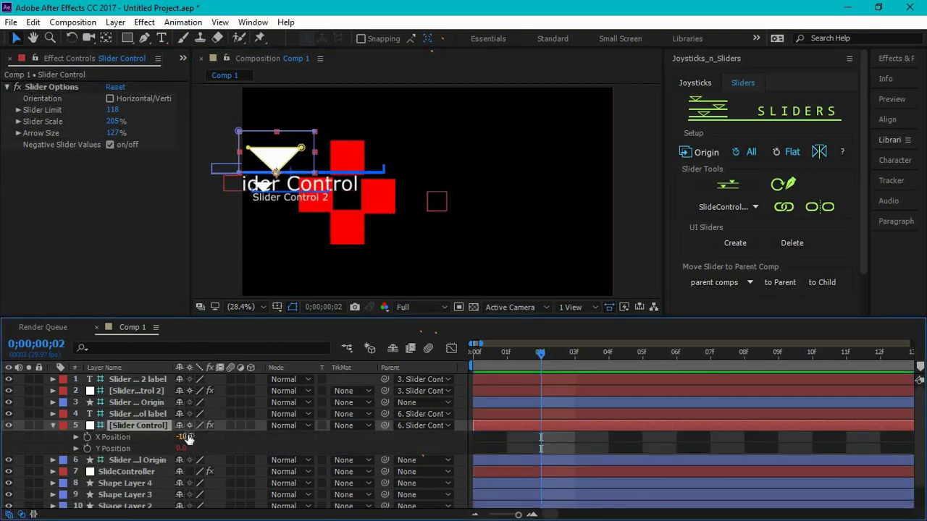
pyautogui.press('u')
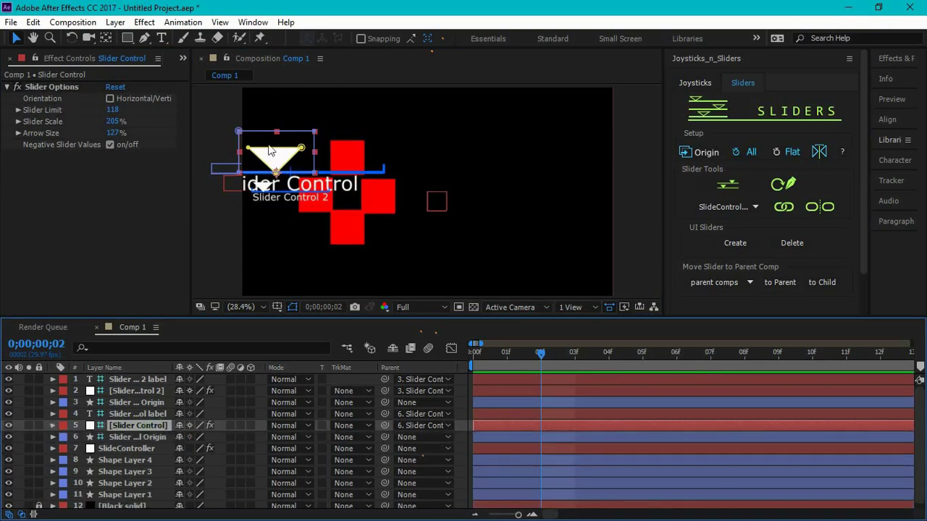
pyautogui.click(302, 170)
pyautogui.moveTo(303, 171); pyautogui.dragTo(482, 160)
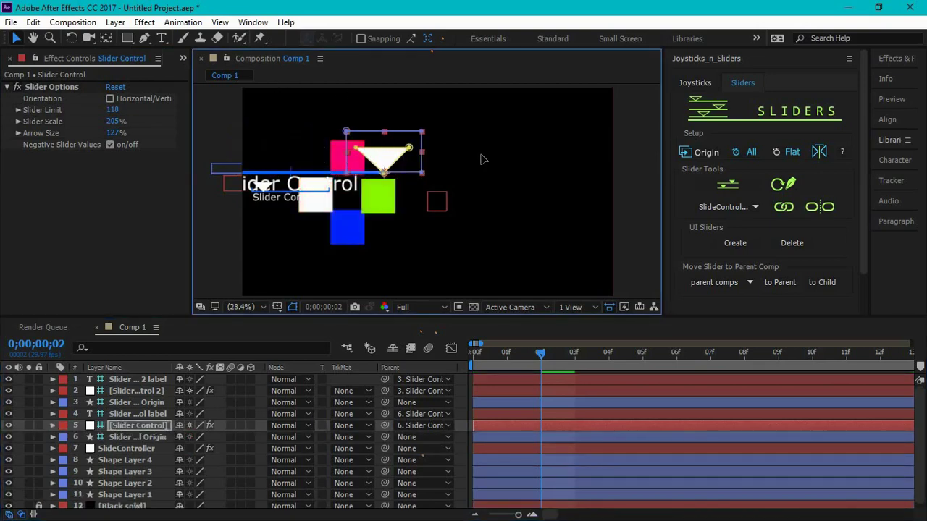
# Move Slider Control to the lower right and Slider Control 2 to the lower left
pyautogui.click(303, 182)
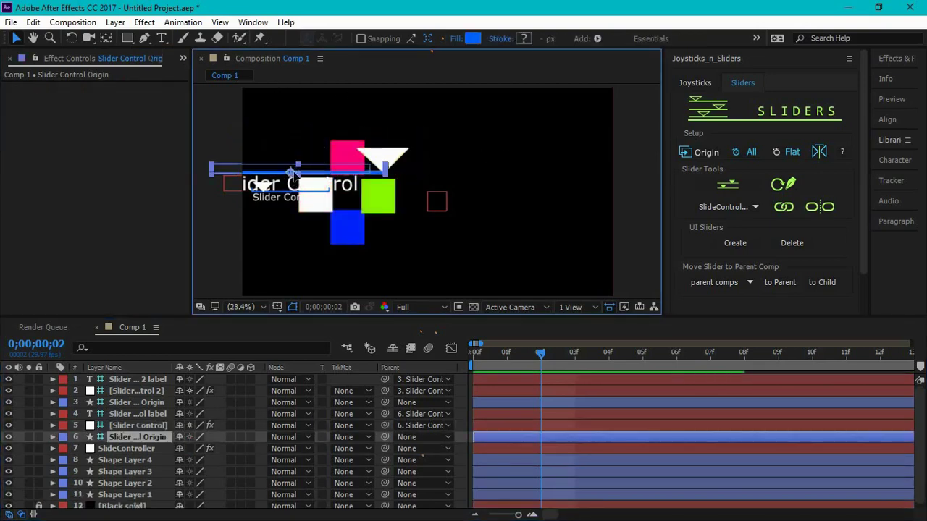
pyautogui.moveTo(302, 181)
pyautogui.mouseDown()
pyautogui.moveTo(398, 213)
pyautogui.moveTo(484, 268)
pyautogui.moveTo(477, 262)
pyautogui.mouseUp()
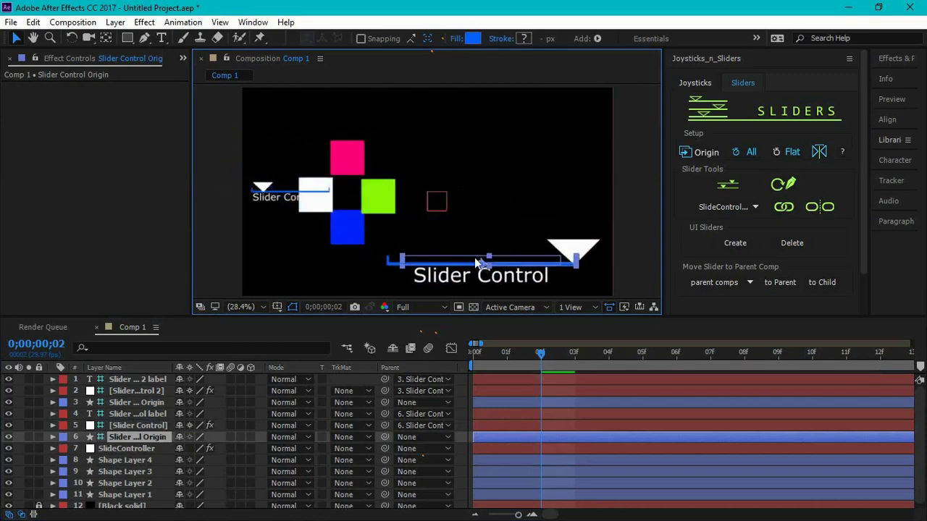
pyautogui.click(244, 189)
pyautogui.moveTo(253, 190)
pyautogui.mouseDown()
pyautogui.moveTo(356, 252)
pyautogui.moveTo(305, 277)
pyautogui.mouseUp()
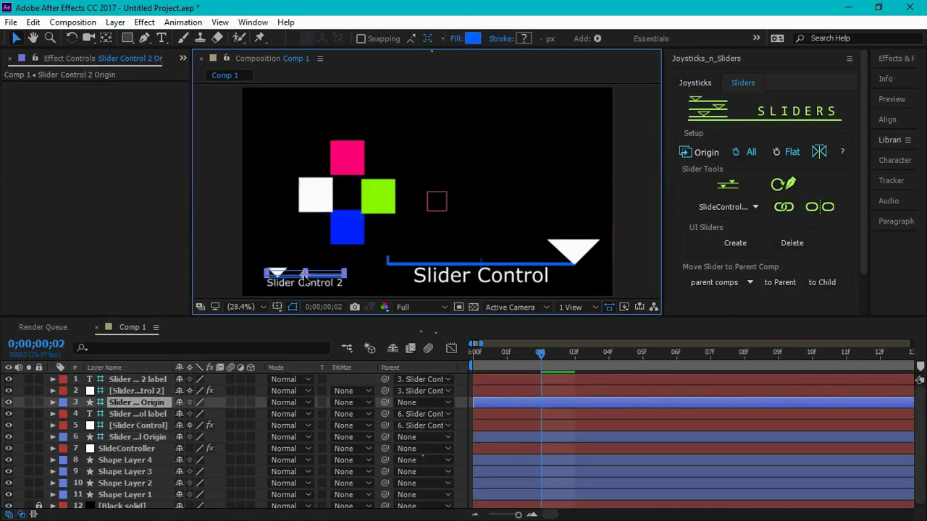
pyautogui.click(569, 255)
pyautogui.click(528, 250)
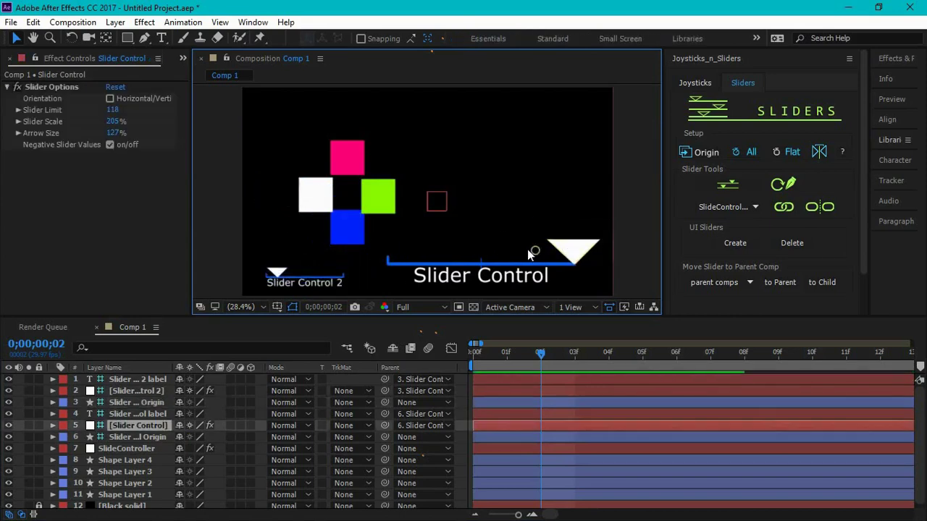
pyautogui.click(570, 250)
# Set Slider Control to 108, turning the squares pink, white, green and blue
pyautogui.moveTo(571, 250); pyautogui.dragTo(480, 250)
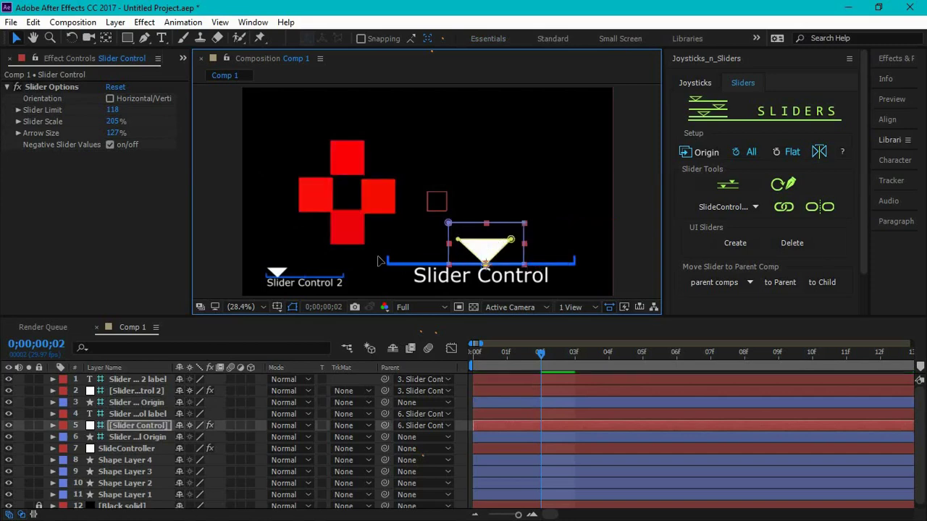
pyautogui.hotkey('ctrl', 'z')
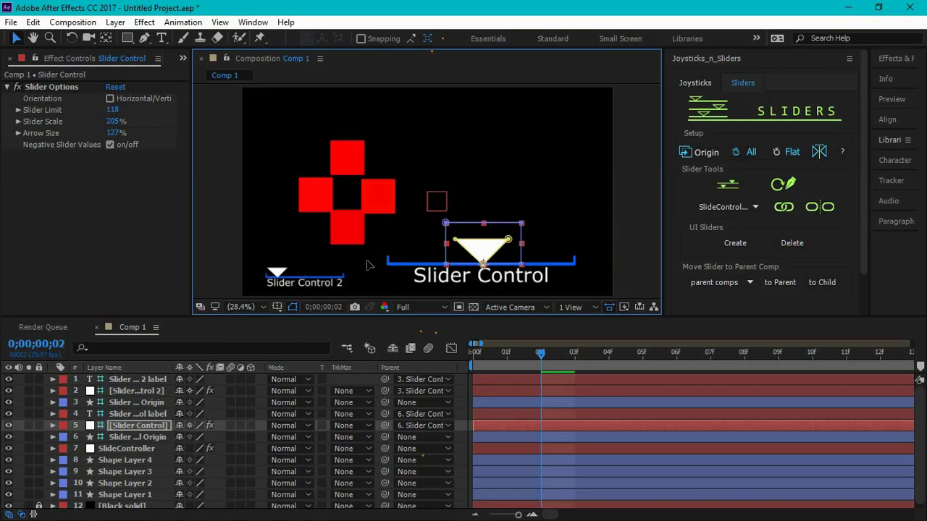
pyautogui.moveTo(442, 265); pyautogui.dragTo(412, 273)
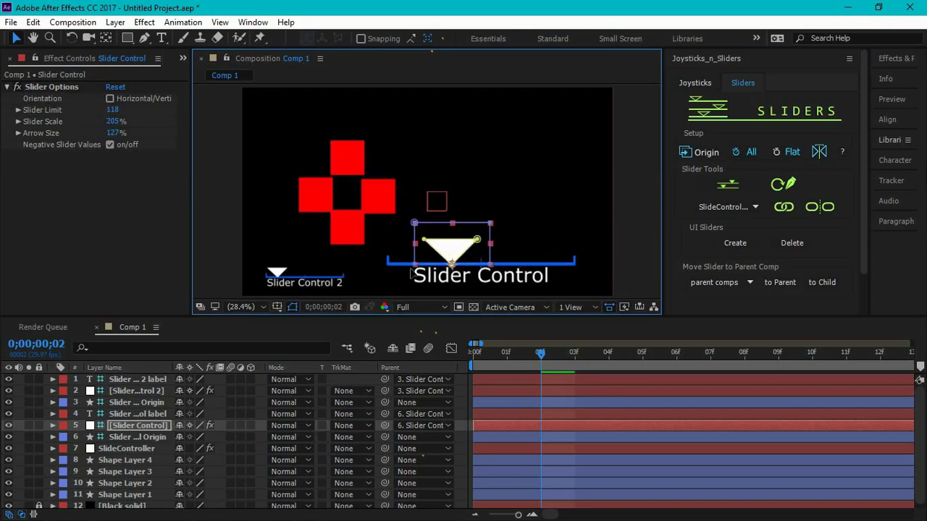
pyautogui.moveTo(409, 274); pyautogui.dragTo(388, 265)
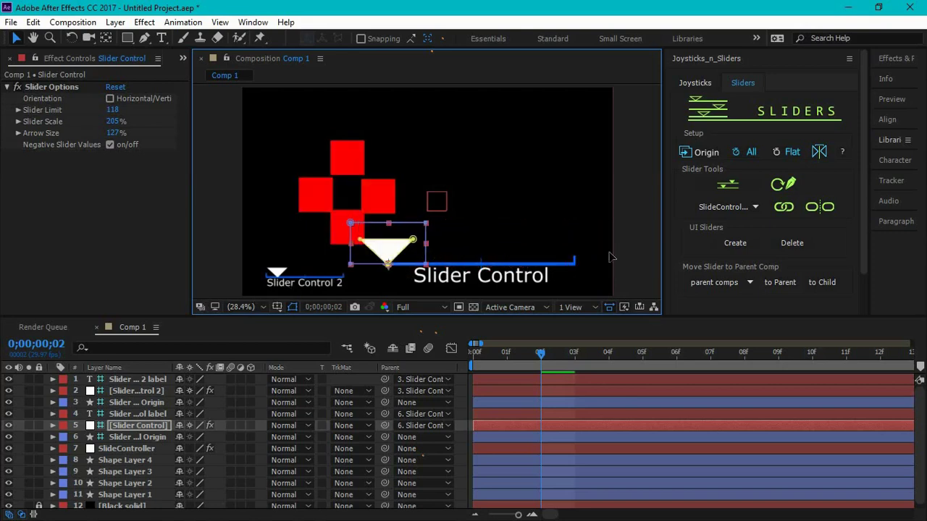
pyautogui.click(145, 437)
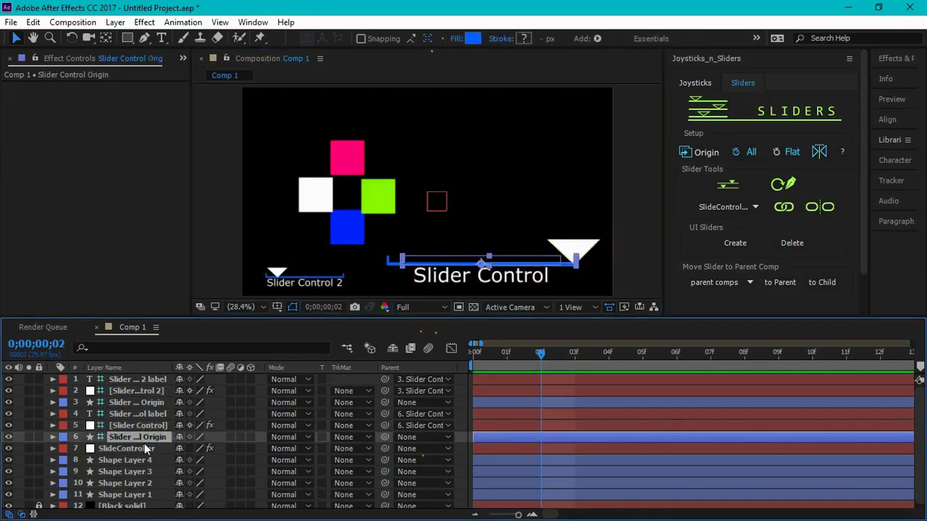
pyautogui.click(142, 452)
pyautogui.hotkey('ctrl', 'a')
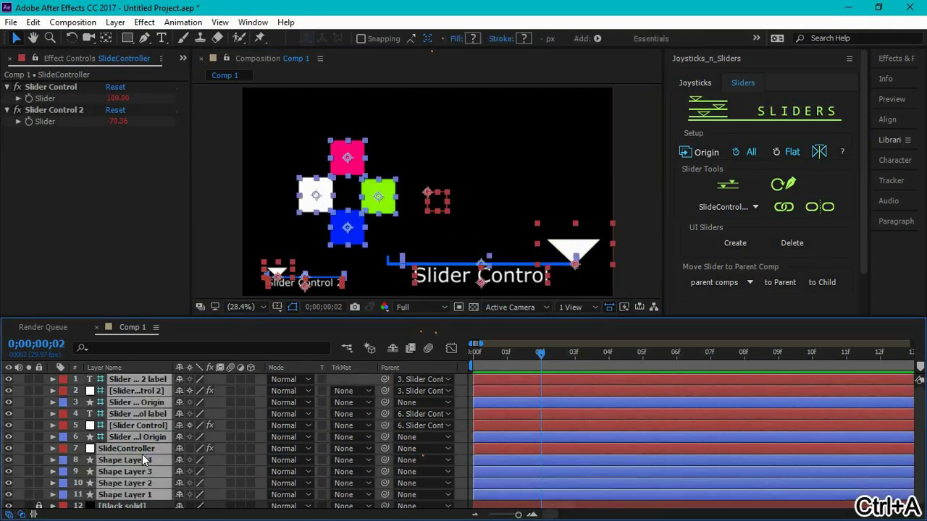